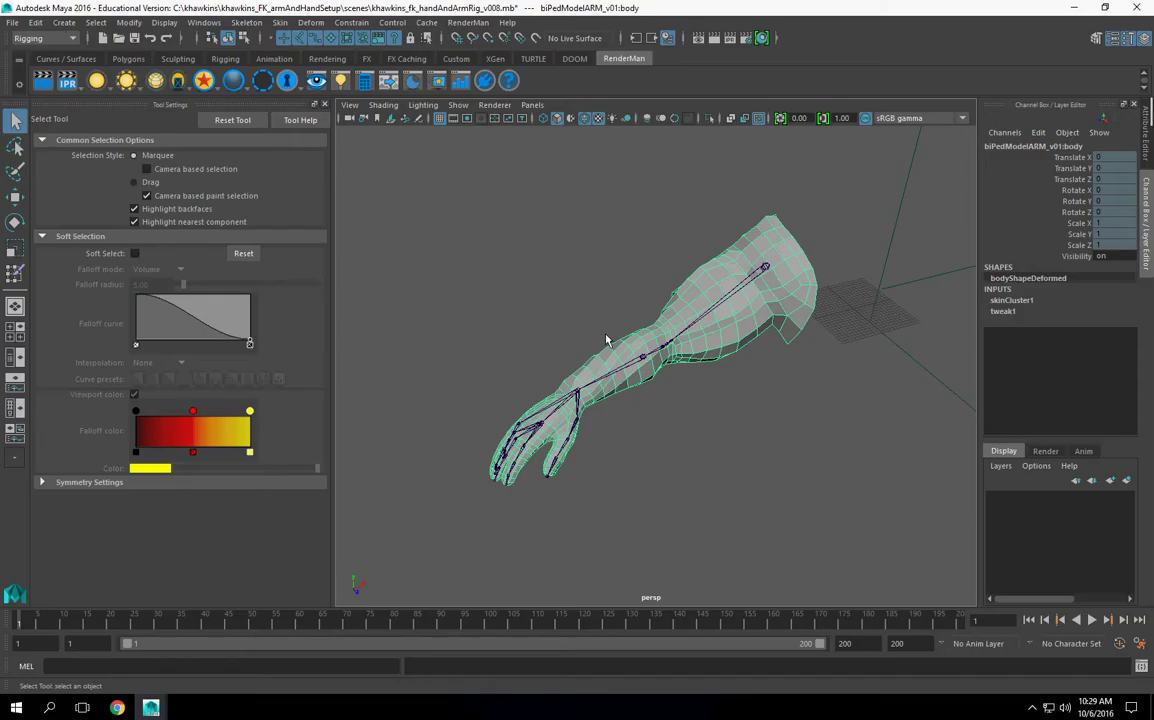
- Examine the arm mesh and its joint chain from the shoulder to the fingers from several angles
{"action": "scroll", "coordinate": [564, 386], "scroll_direction": "up", "scroll_amount": 5}
{"action": "scroll", "coordinate": [681, 401], "scroll_direction": "down", "scroll_amount": 2}
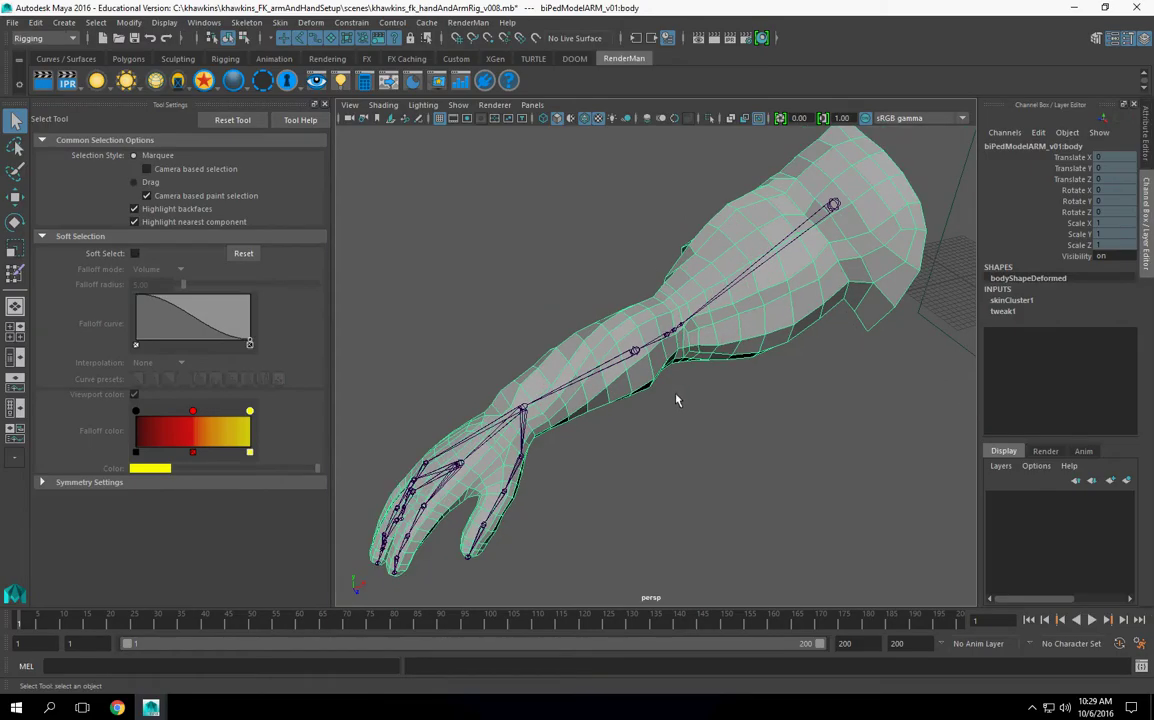
{"action": "left_click_drag", "start_coordinate": [677, 399], "coordinate": [619, 251], "text": "alt"}
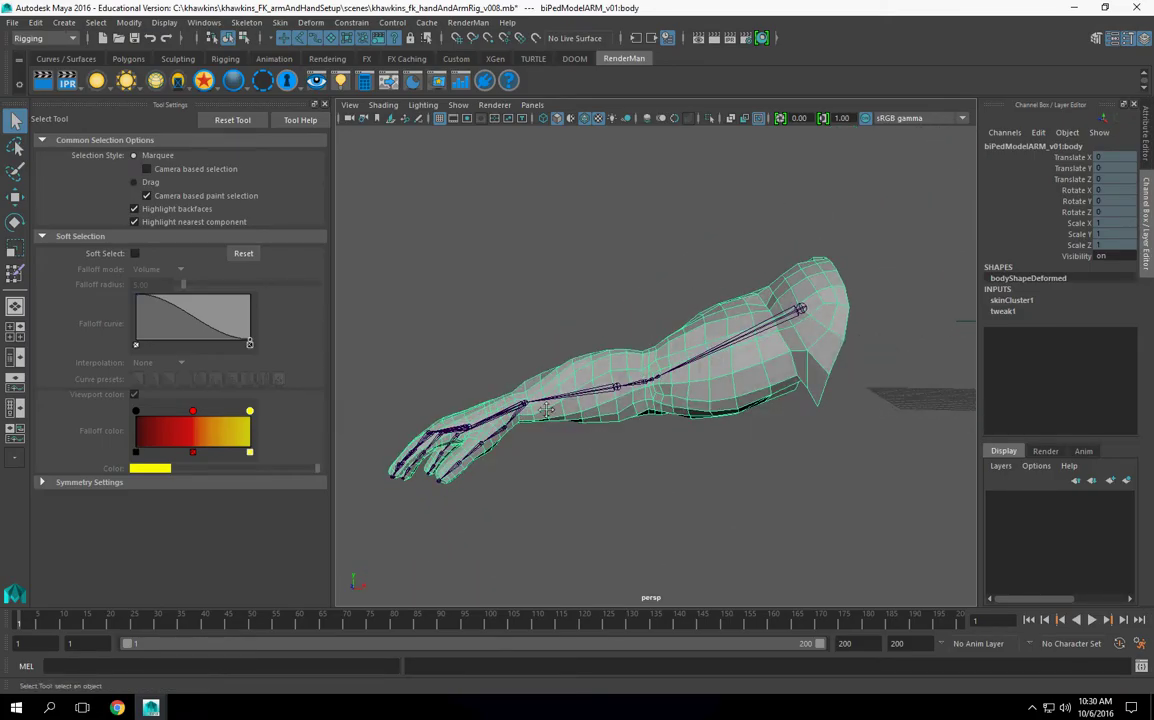
{"action": "scroll", "coordinate": [521, 413], "scroll_direction": "up", "scroll_amount": 3}
{"action": "left_click_drag", "start_coordinate": [665, 353], "coordinate": [840, 255], "text": "alt"}
{"action": "scroll", "coordinate": [709, 396], "scroll_direction": "down", "scroll_amount": 3}
{"action": "left_click_drag", "start_coordinate": [876, 368], "coordinate": [817, 360], "text": "alt"}
{"action": "middle_click_drag", "start_coordinate": [817, 360], "coordinate": [812, 378], "text": "alt"}
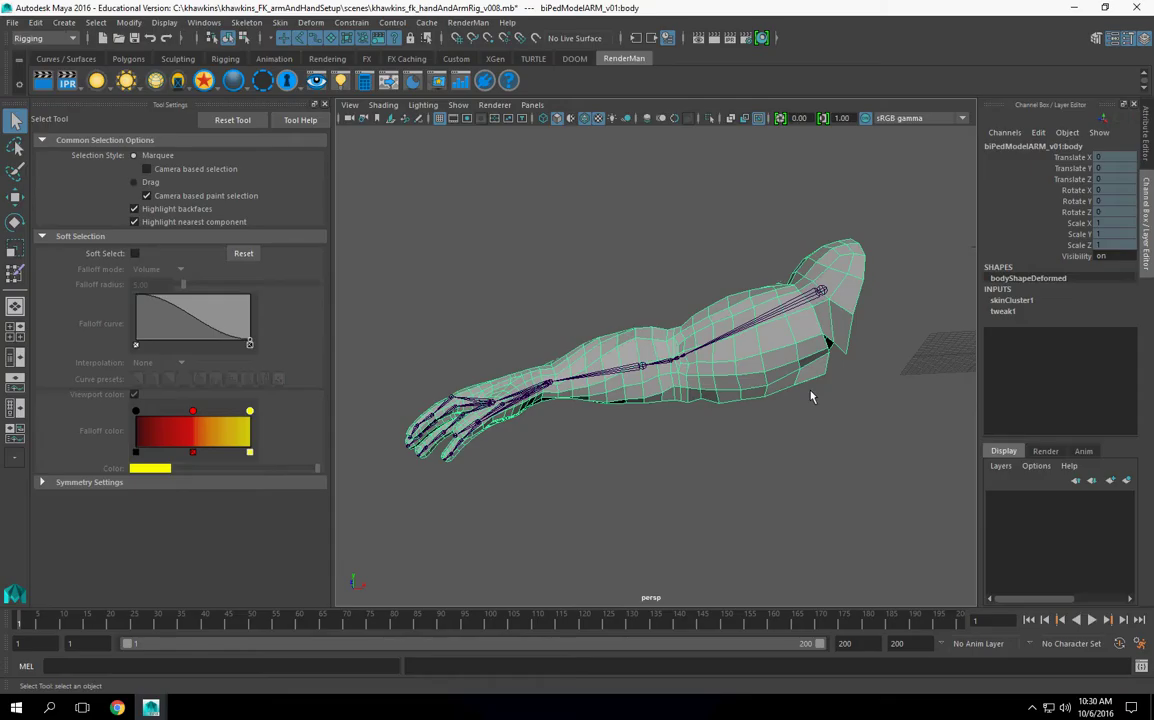
- Create a NURBS circle and scale it uniformly to about 97 so it surrounds the arm
{"action": "left_click", "coordinate": [66, 23]}
{"action": "mouse_move", "coordinate": [105, 60]}
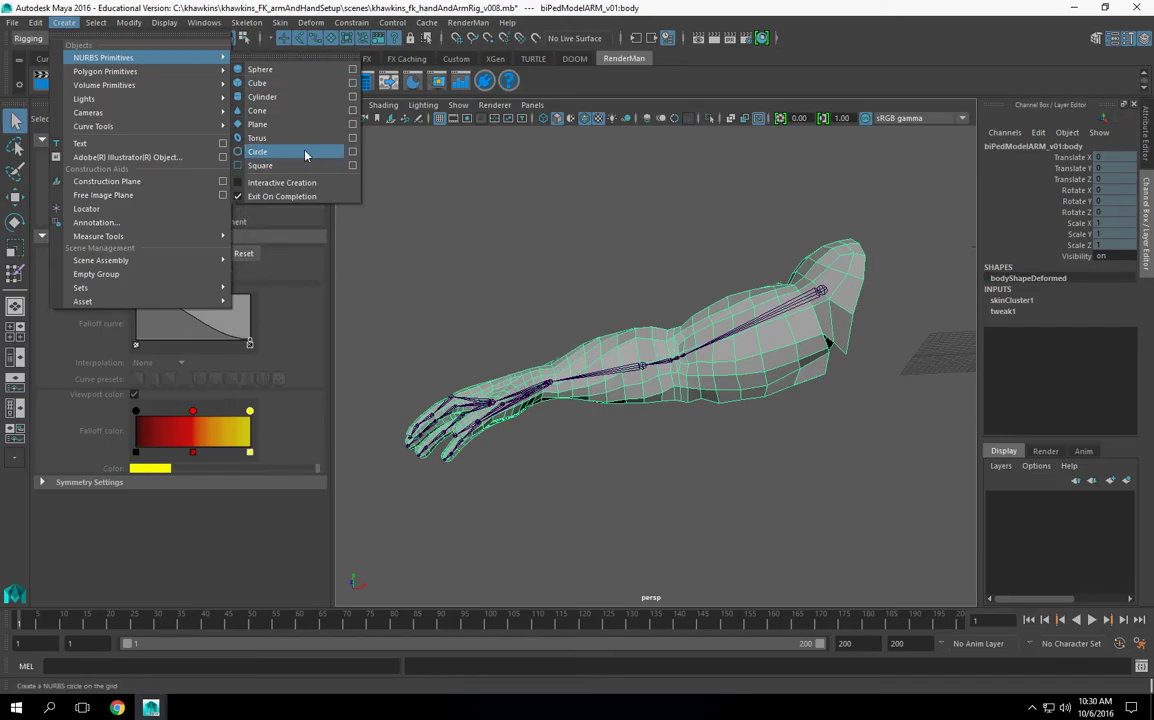
{"action": "left_click", "coordinate": [307, 165]}
{"action": "scroll", "coordinate": [698, 408], "scroll_direction": "down", "scroll_amount": 3}
{"action": "left_click_drag", "start_coordinate": [698, 408], "coordinate": [676, 323], "text": "alt"}
{"action": "key", "text": "r"}
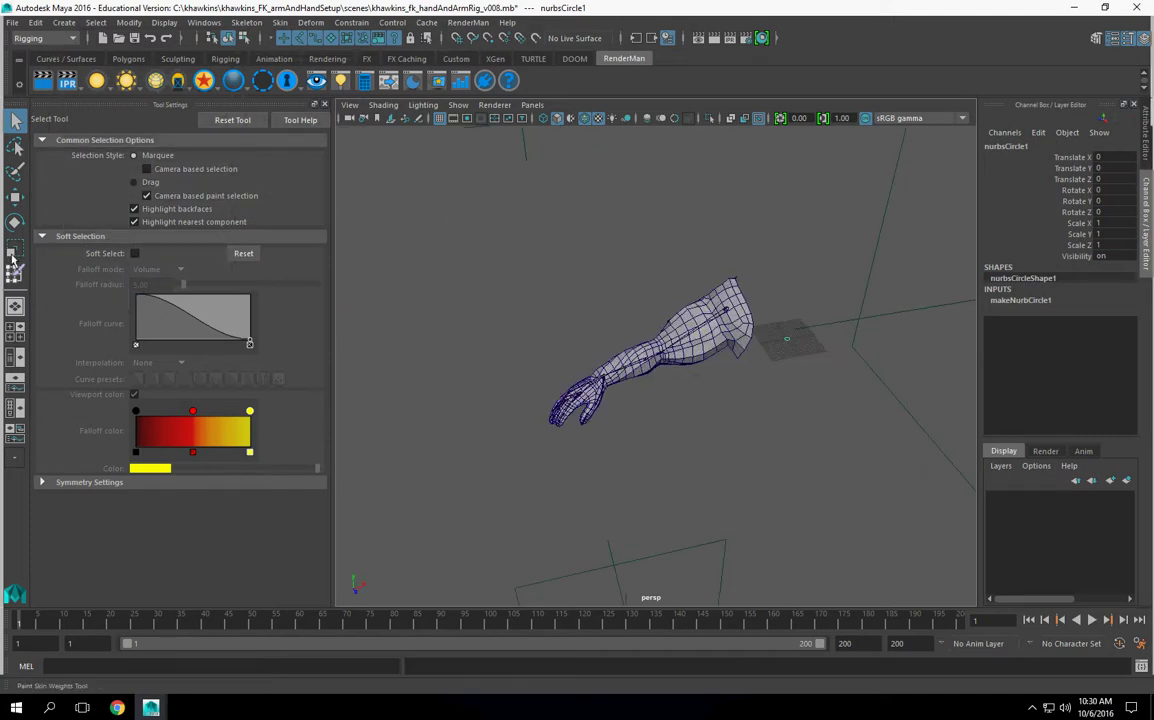
{"action": "left_click_drag", "start_coordinate": [790, 339], "coordinate": [1100, 352]}
{"action": "middle_click_drag", "start_coordinate": [747, 389], "coordinate": [669, 331], "text": "alt"}
{"action": "scroll", "coordinate": [626, 412], "scroll_direction": "up", "scroll_amount": 3}
- Move the circle along X to about -30.3, beneath the arm
{"action": "left_click", "coordinate": [18, 199]}
{"action": "left_click_drag", "start_coordinate": [742, 318], "coordinate": [650, 331]}
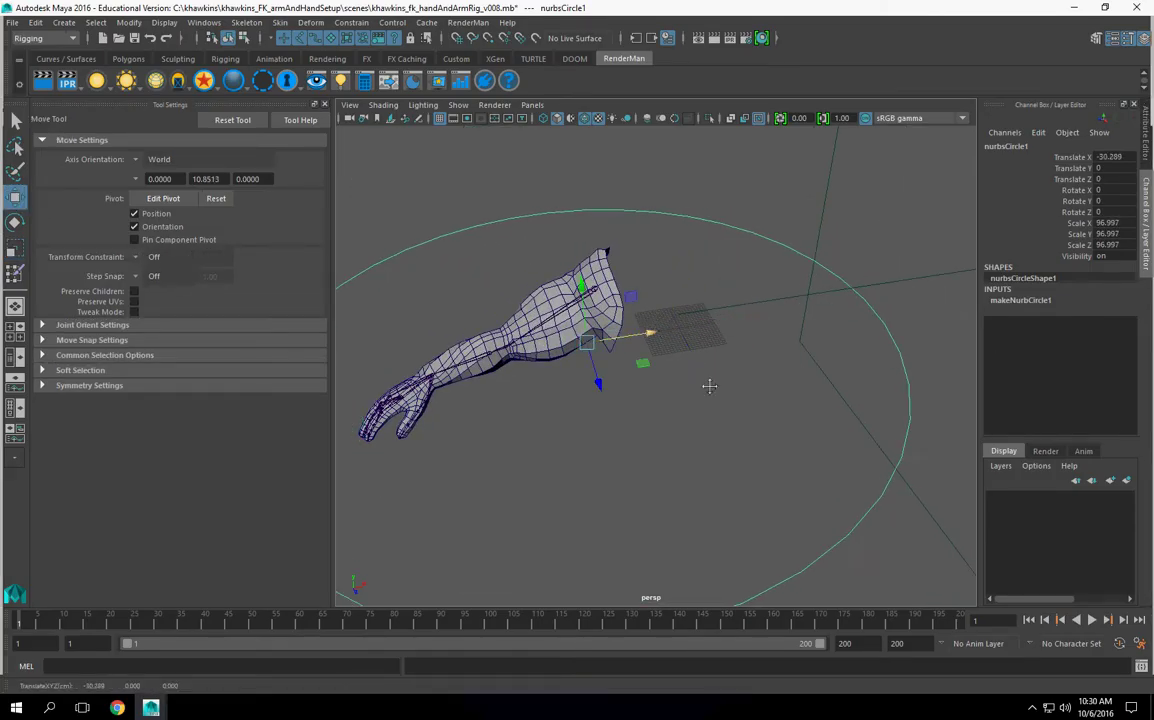
{"action": "middle_click_drag", "start_coordinate": [708, 384], "coordinate": [783, 399], "text": "alt"}
{"action": "scroll", "coordinate": [783, 399], "scroll_direction": "up", "scroll_amount": 3}
{"action": "left_click_drag", "start_coordinate": [783, 399], "coordinate": [745, 396], "text": "alt"}
{"action": "scroll", "coordinate": [722, 375], "scroll_direction": "down", "scroll_amount": 3}
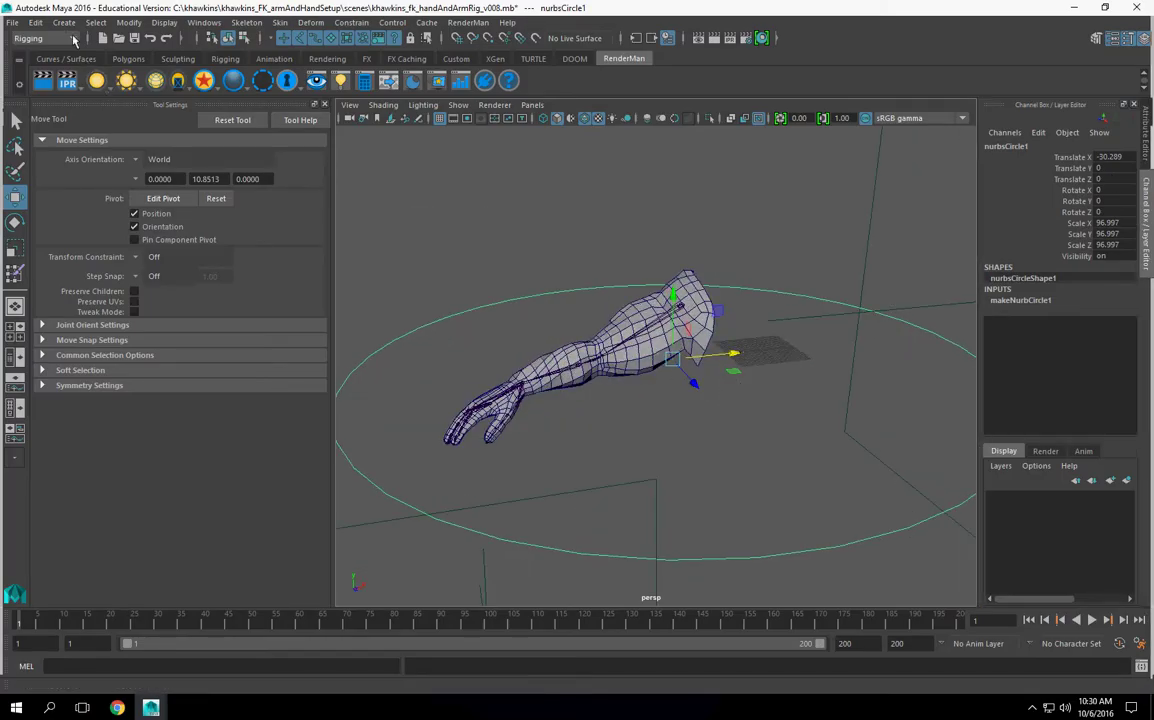
- Delete the circle's construction history and freeze its transformations
{"action": "left_click", "coordinate": [35, 22]}
{"action": "mouse_move", "coordinate": [130, 185]}
{"action": "left_click", "coordinate": [237, 196]}
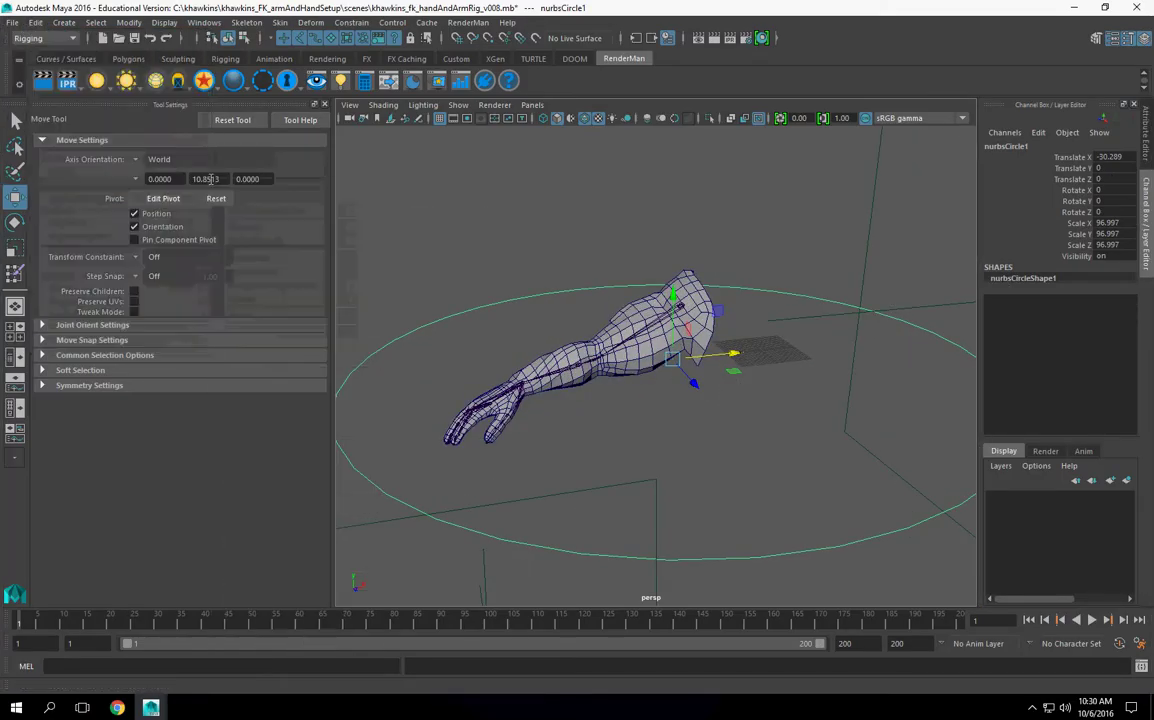
{"action": "left_click", "coordinate": [129, 22]}
{"action": "left_click", "coordinate": [160, 80]}
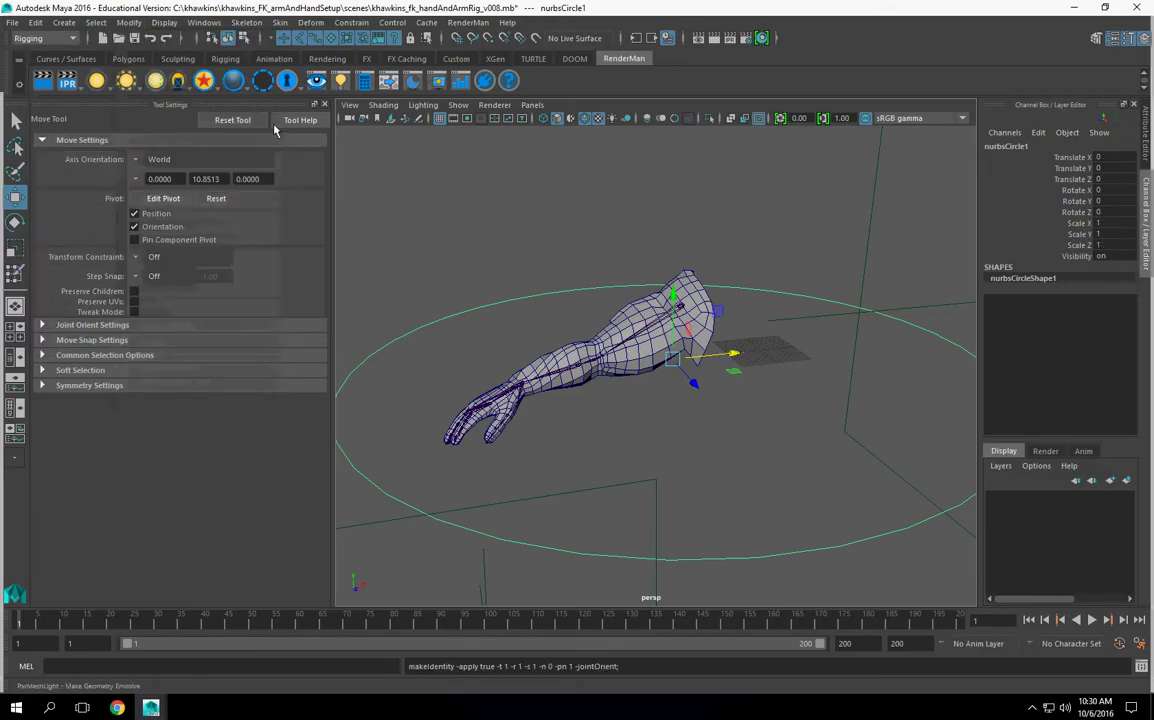
- Rename the large circle to placeMe
{"action": "left_click", "coordinate": [1006, 146]}
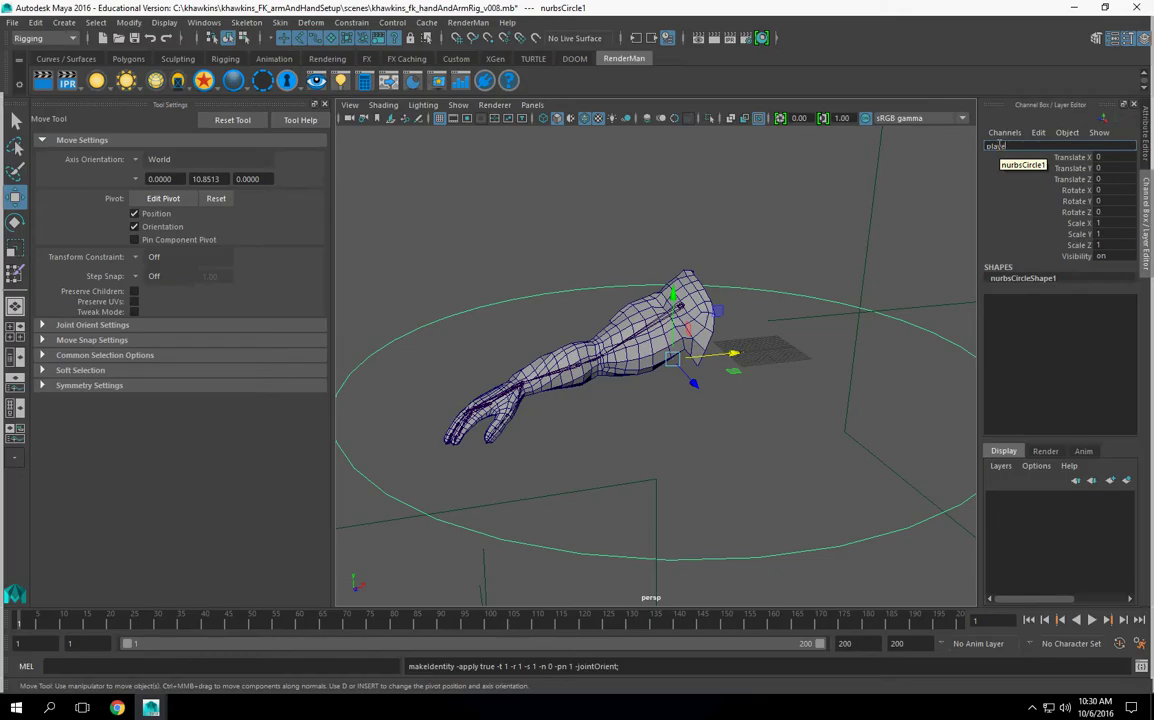
{"action": "type", "text": "e"}
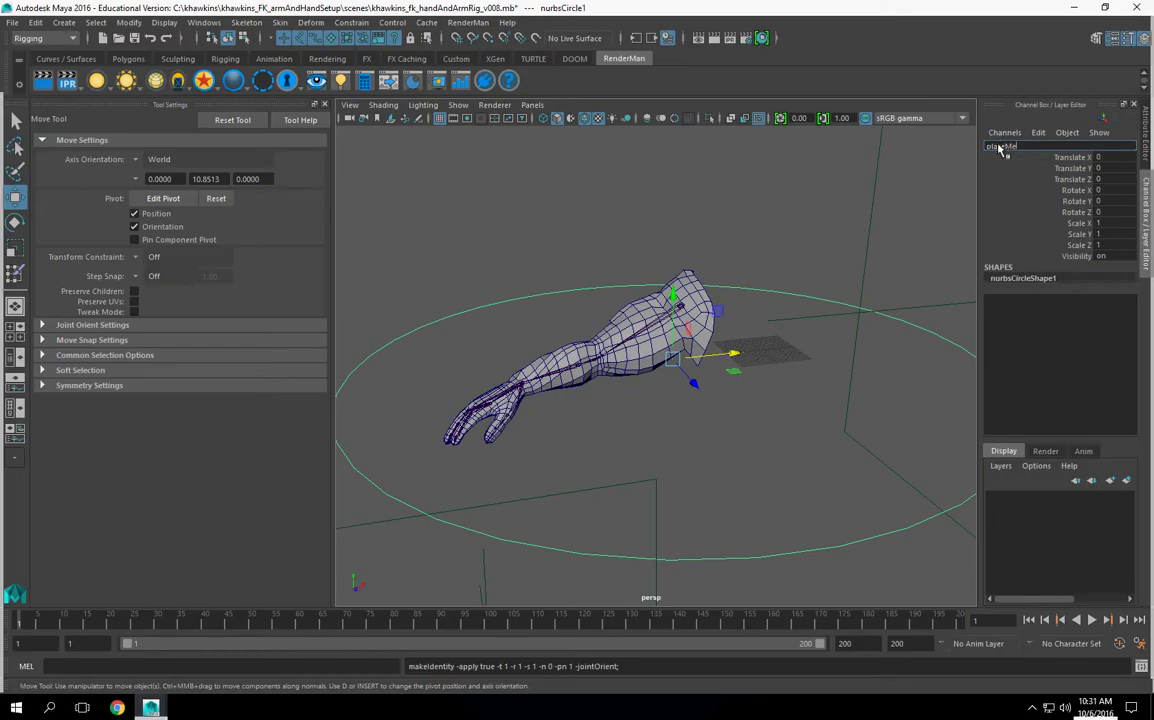
{"action": "key", "text": "Return"}
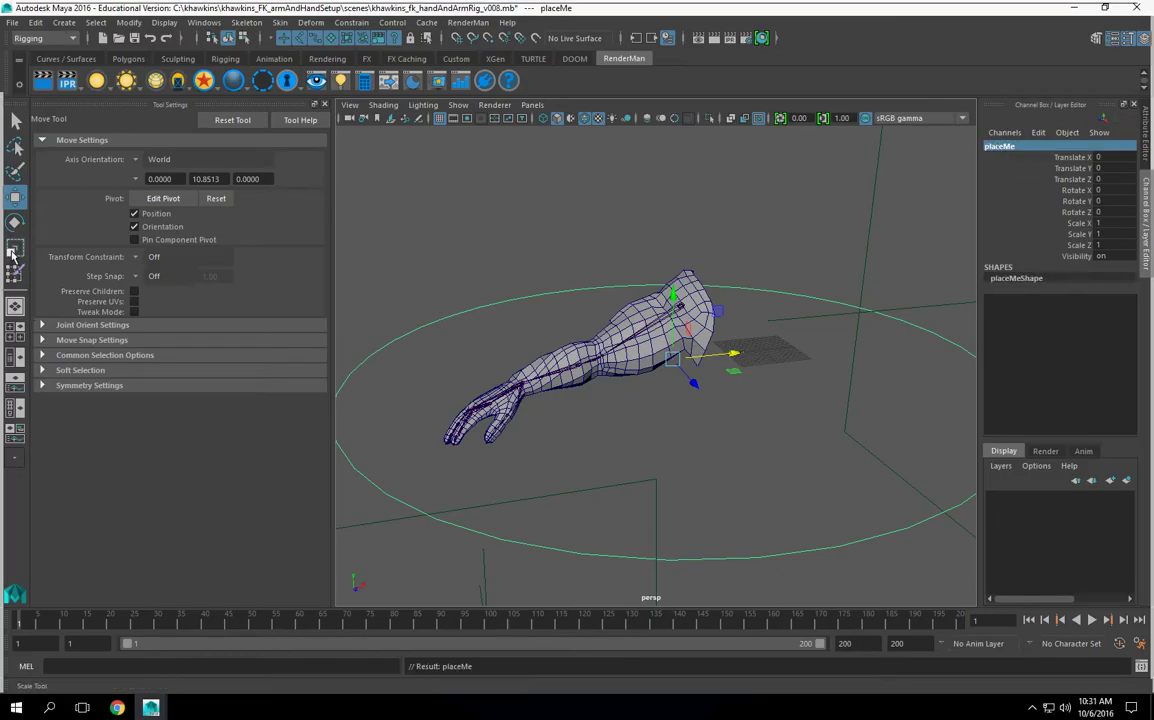
{"action": "left_click", "coordinate": [12, 252]}
{"action": "left_click_drag", "start_coordinate": [671, 355], "coordinate": [617, 362]}
{"action": "key", "text": "ctrl+z"}
{"action": "key", "text": "ctrl+z"}
- Make a duplicate of the placeMe circle scaled uniformly to about 0.818 and name it moveMe
{"action": "key", "text": "ctrl+d"}
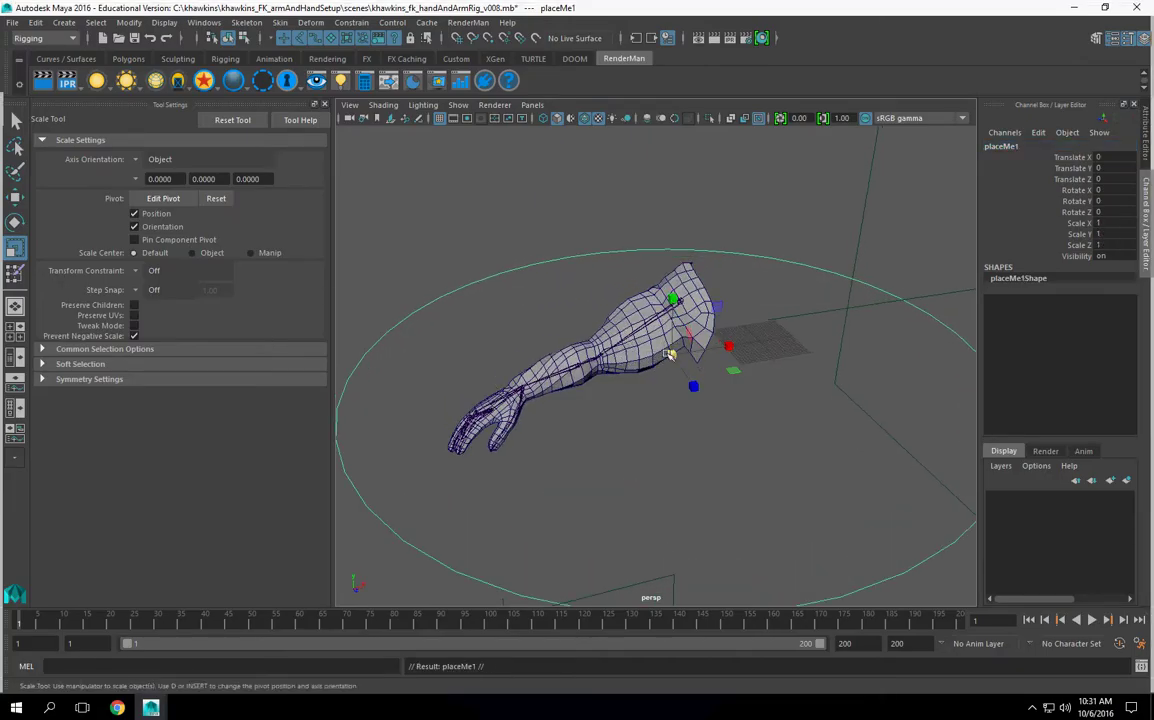
{"action": "left_click_drag", "start_coordinate": [598, 324], "coordinate": [587, 366]}
{"action": "double_click", "coordinate": [996, 148]}
{"action": "type", "text": "moveMe"}
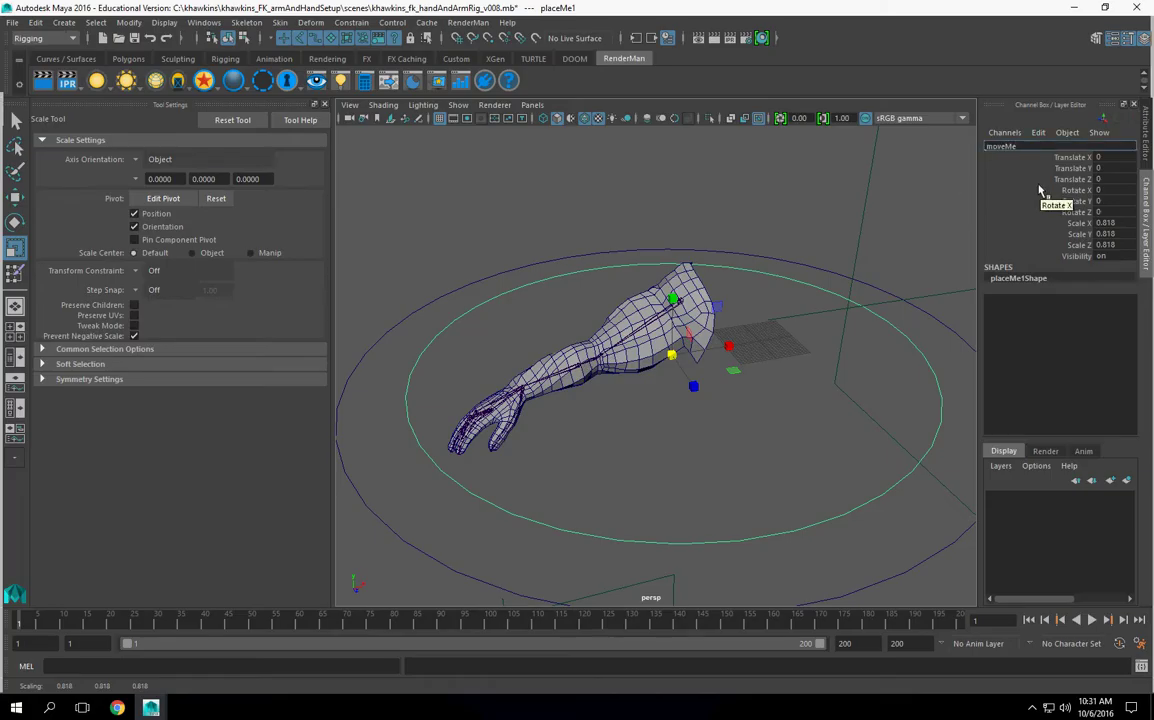
{"action": "key", "text": "Return"}
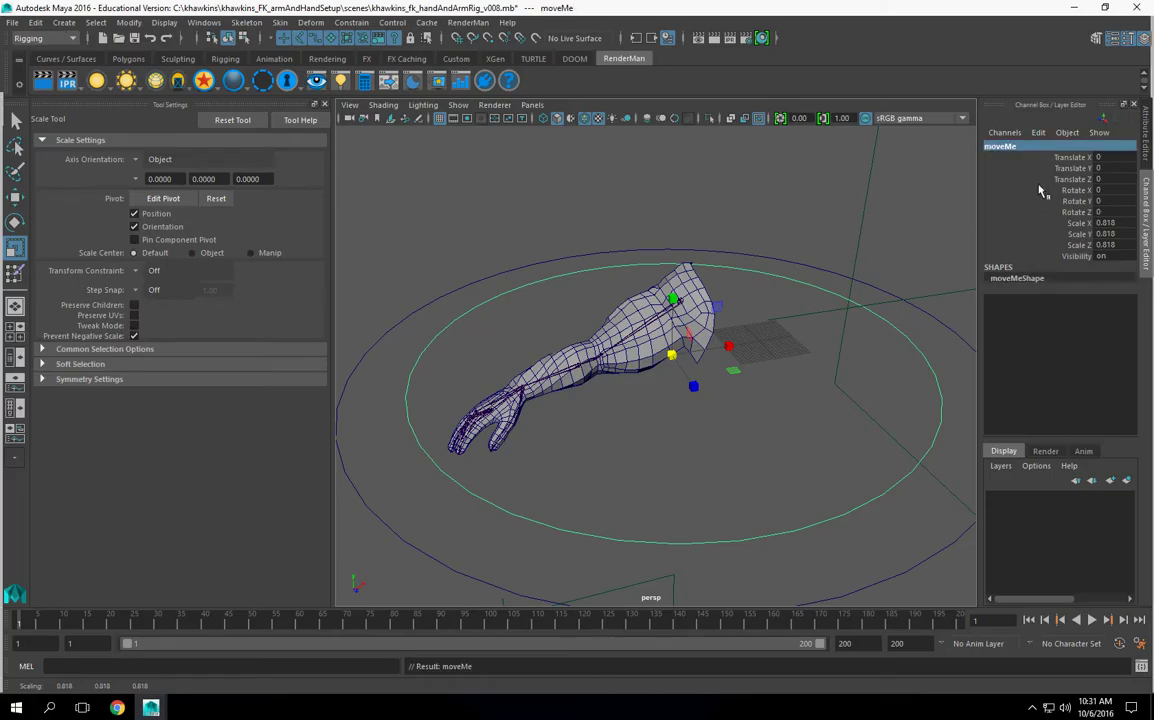
{"action": "left_click_drag", "start_coordinate": [742, 461], "coordinate": [729, 446], "text": "alt"}
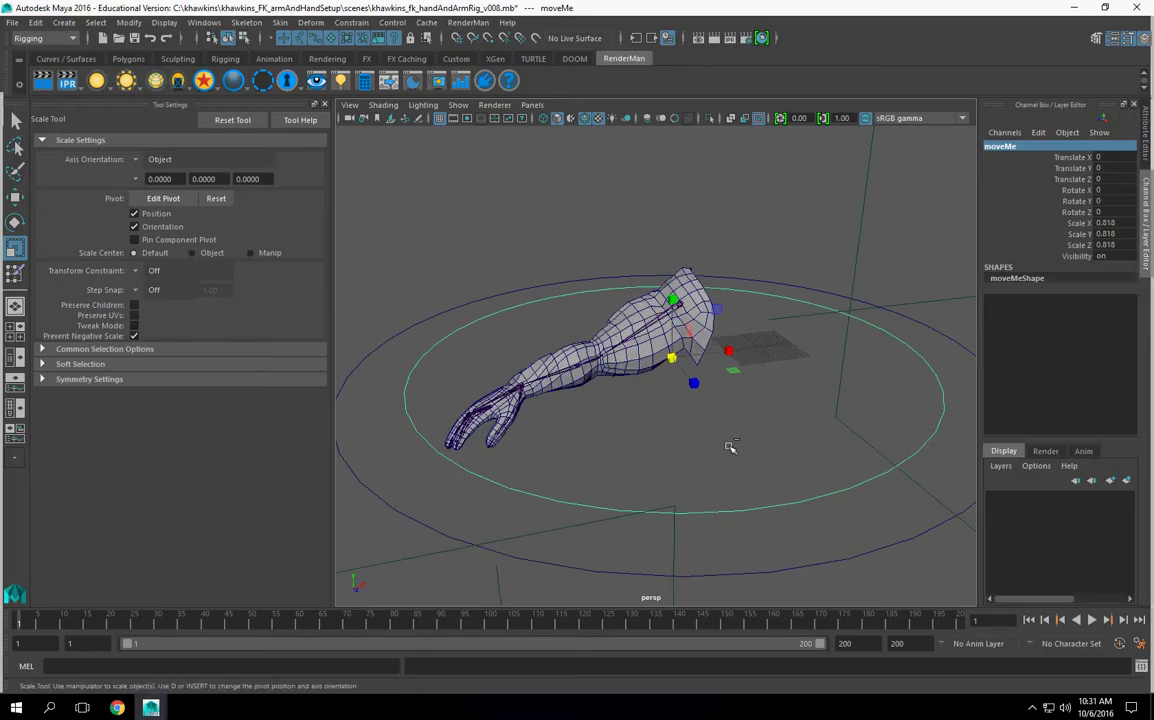
- Duplicate the moveMe circle and set the copy's Rotate Z to -90 so it stands upright
{"action": "key", "text": "ctrl+d"}
{"action": "left_click", "coordinate": [1075, 212]}
{"action": "middle_click_drag", "start_coordinate": [700, 389], "coordinate": [812, 389]}
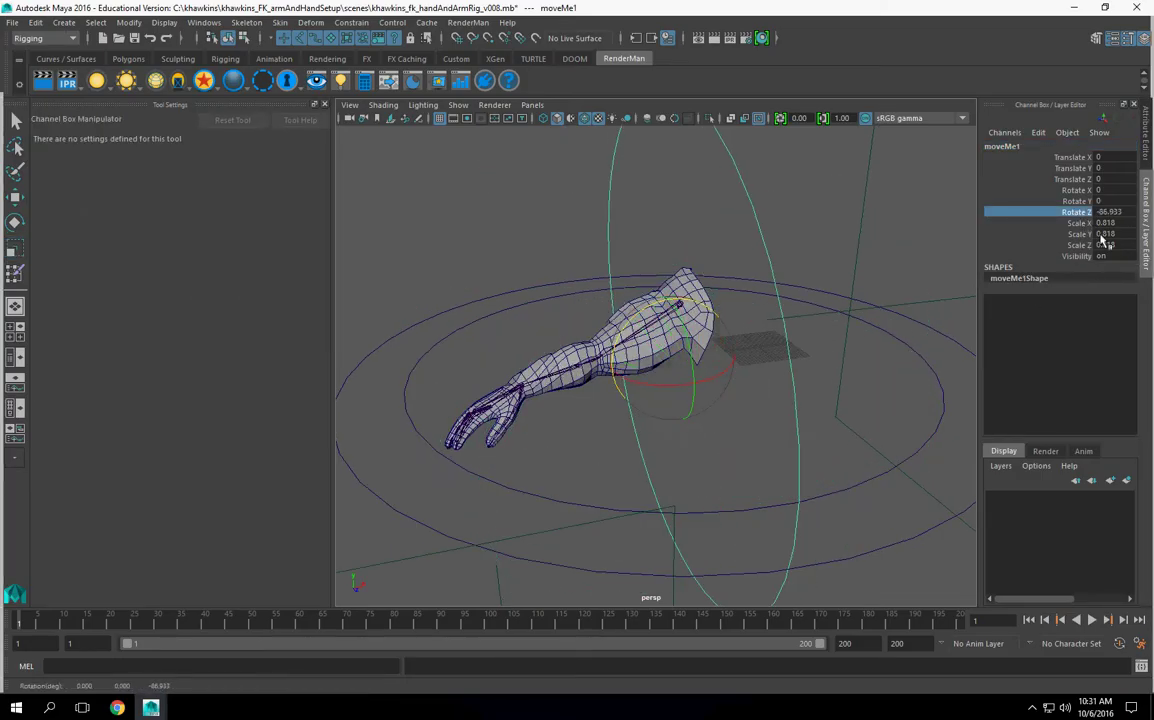
{"action": "double_click", "coordinate": [1108, 212]}
{"action": "key", "text": "Return"}
- Scale the upright circle uniformly to about 0.276 and snap it onto the shoulder joint
{"action": "left_click", "coordinate": [15, 250]}
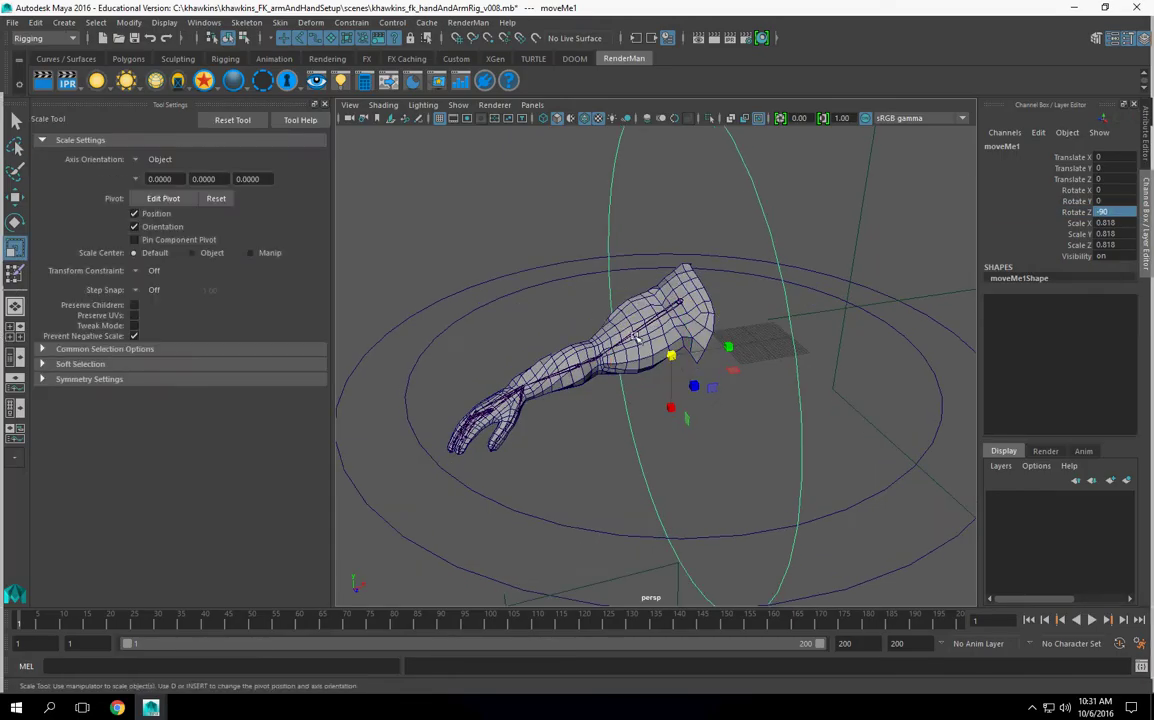
{"action": "left_click_drag", "start_coordinate": [675, 357], "coordinate": [433, 335]}
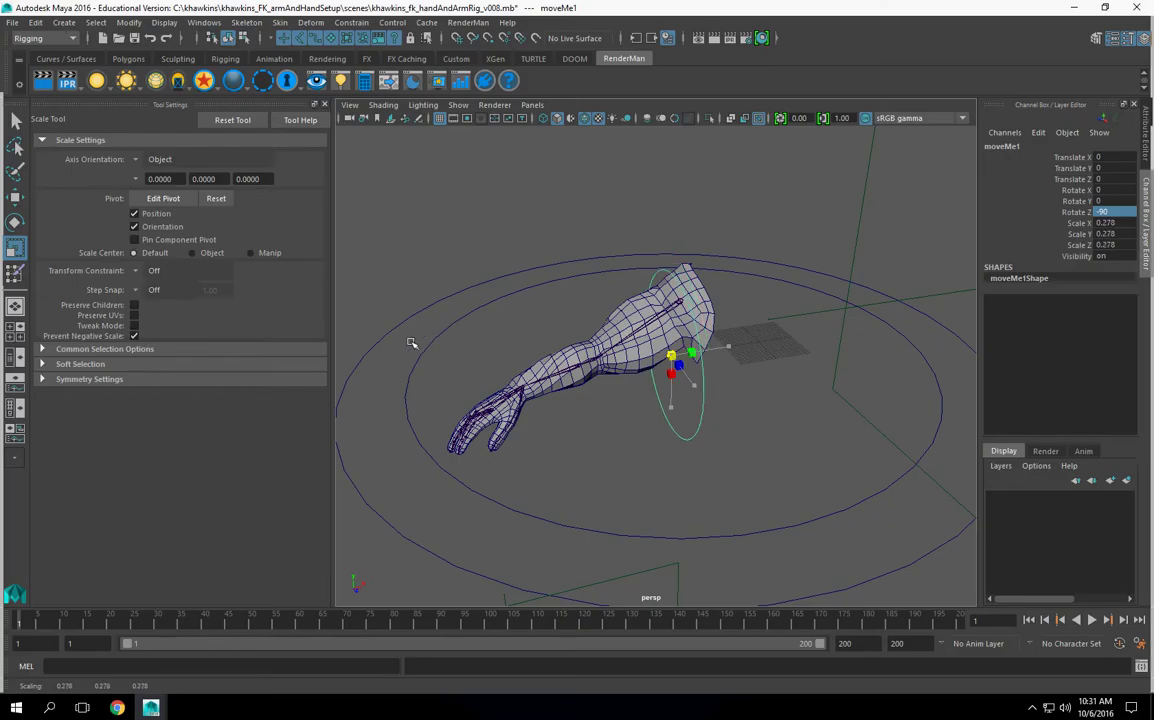
{"action": "scroll", "coordinate": [480, 355], "scroll_direction": "up", "scroll_amount": 4}
{"action": "left_click_drag", "start_coordinate": [520, 366], "coordinate": [291, 250], "text": "alt"}
{"action": "key", "text": "w"}
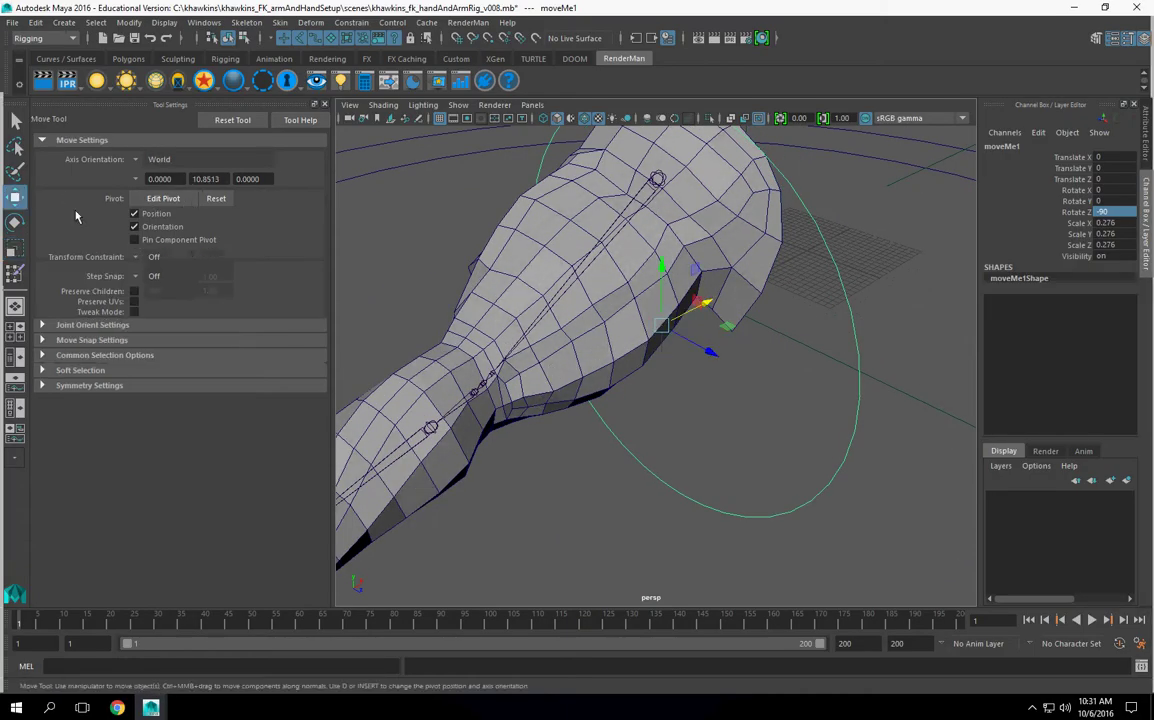
{"action": "left_click_drag", "start_coordinate": [663, 326], "coordinate": [657, 180]}
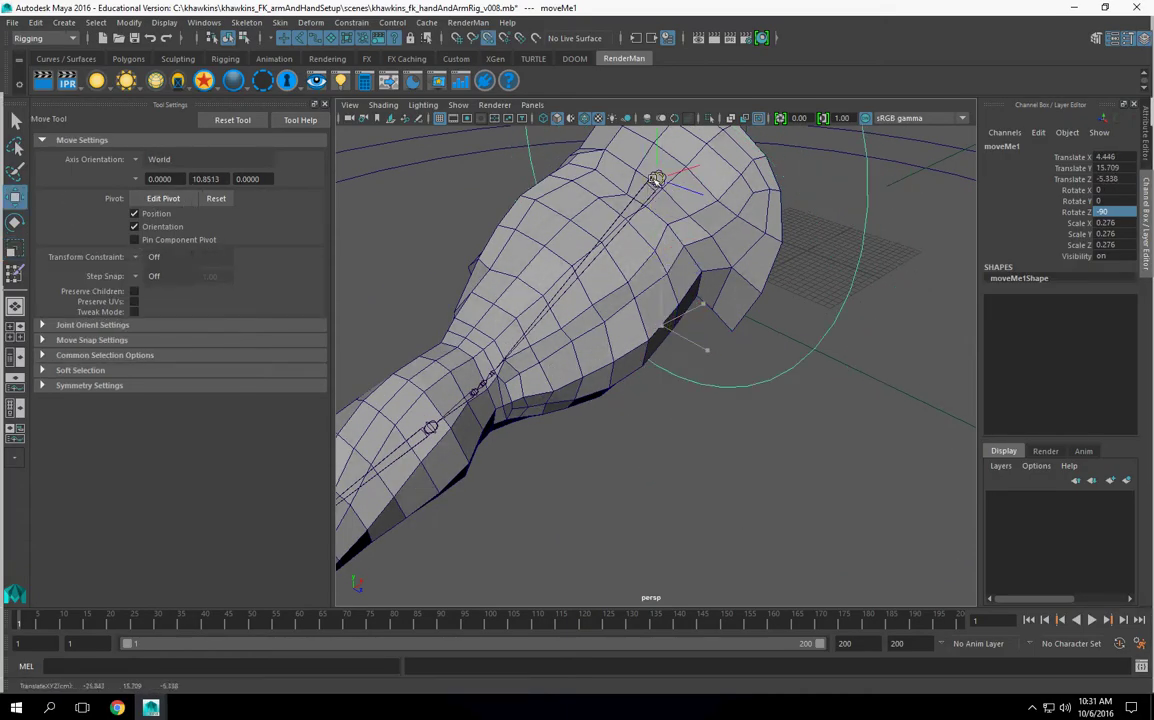
- Scale the shoulder circle uniformly to about 0.228 and freeze its transformations
{"action": "scroll", "coordinate": [698, 339], "scroll_direction": "down", "scroll_amount": 4}
{"action": "left_click_drag", "start_coordinate": [698, 339], "coordinate": [872, 372], "text": "alt"}
{"action": "left_click", "coordinate": [15, 248]}
{"action": "left_click_drag", "start_coordinate": [666, 274], "coordinate": [580, 300]}
{"action": "left_click", "coordinate": [15, 196]}
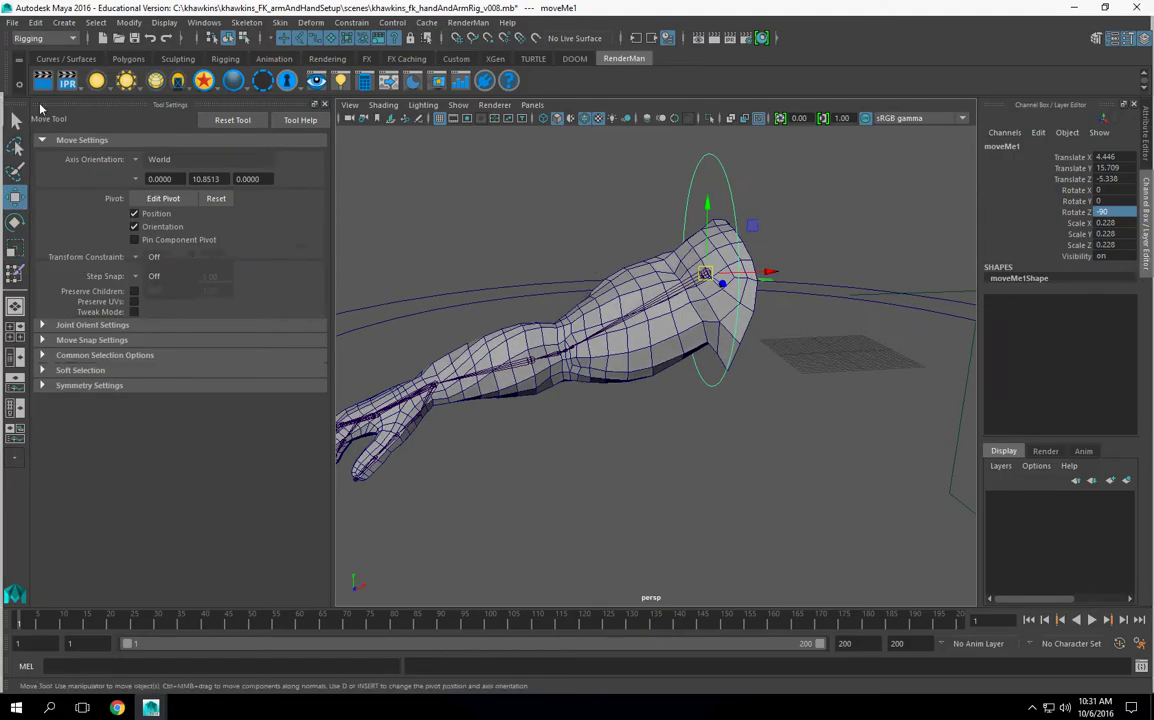
{"action": "left_click", "coordinate": [129, 22]}
{"action": "left_click", "coordinate": [170, 84]}
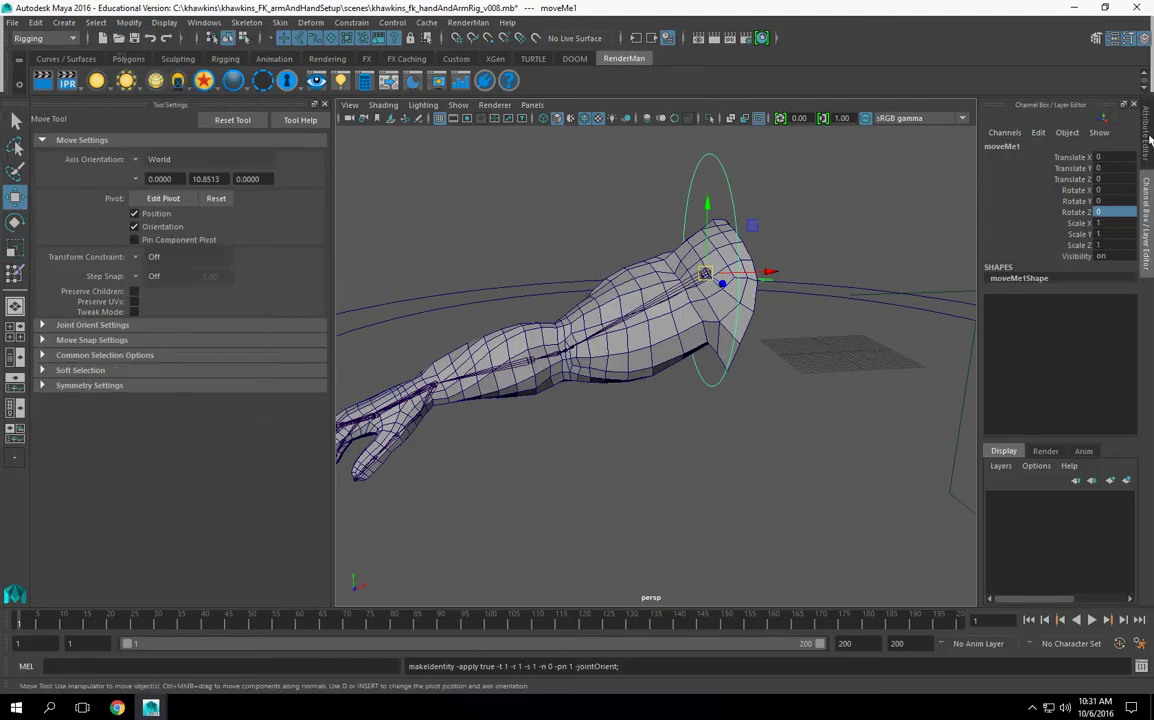
- Rename the shoulder circle to shoulder_con
{"action": "mouse_move", "coordinate": [650, 310]}
{"action": "left_mouse_down", "text": "alt"}
{"action": "mouse_move", "coordinate": [690, 312]}
{"action": "mouse_move", "coordinate": [670, 308]}
{"action": "left_mouse_up", "text": "alt"}
{"action": "double_click", "coordinate": [1018, 146]}
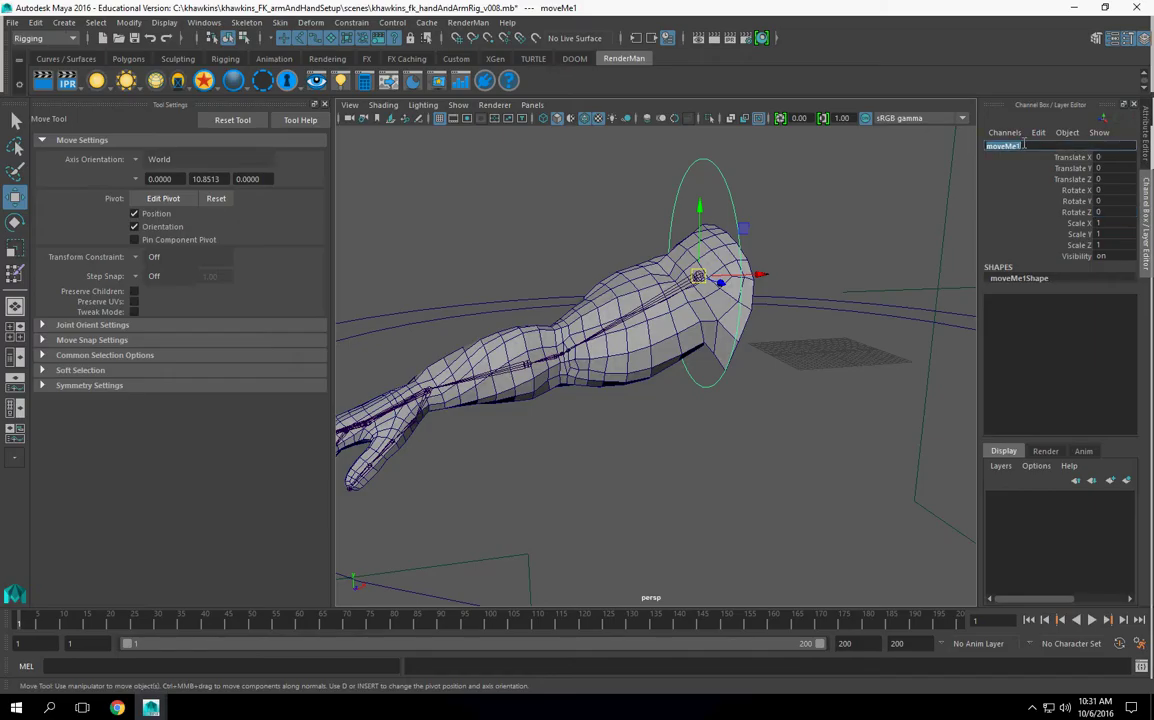
{"action": "type", "text": "shoulder"}
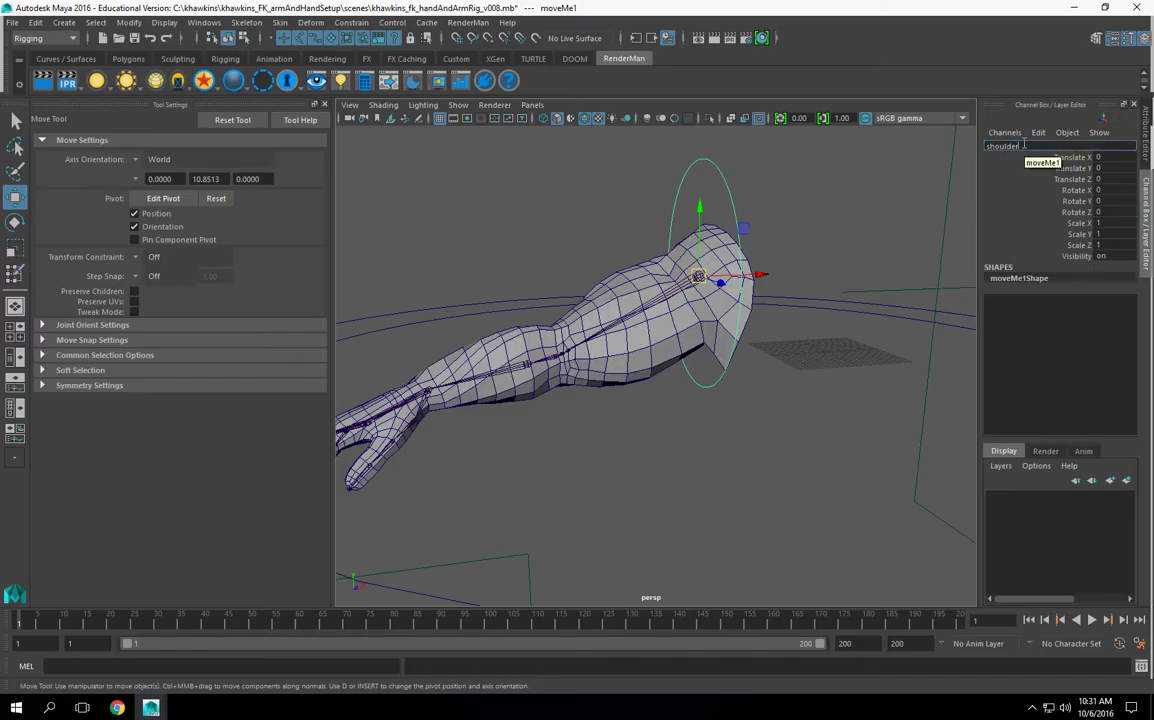
{"action": "type", "text": "_con"}
{"action": "key", "text": "Return"}
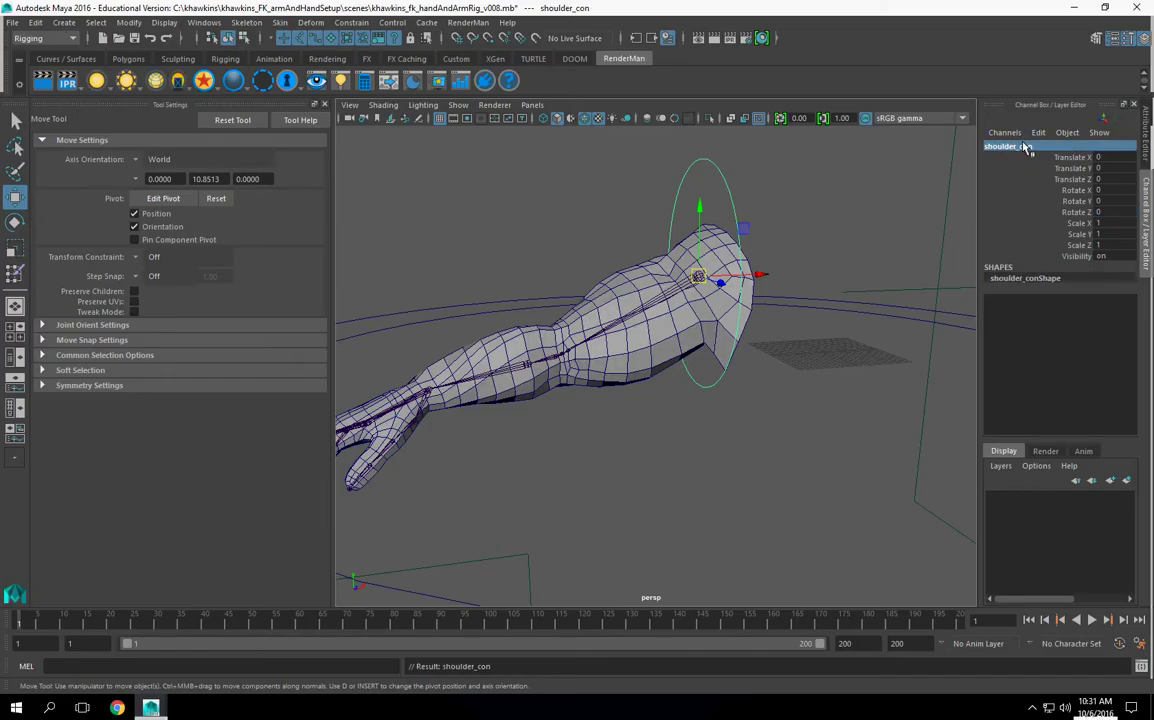
- Duplicate the shoulder_con circle and snap the copy onto the elbow joint
{"action": "left_click_drag", "start_coordinate": [683, 394], "coordinate": [736, 358], "text": "alt"}
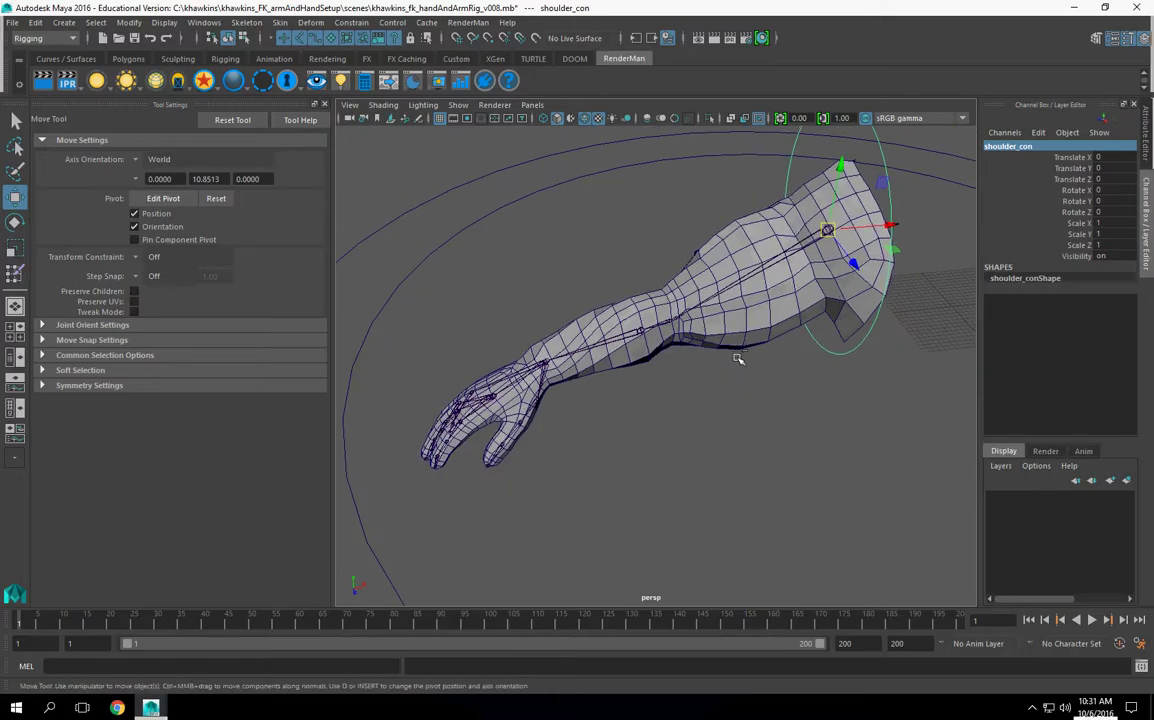
{"action": "key", "text": "ctrl+d"}
{"action": "scroll", "coordinate": [778, 366], "scroll_direction": "up", "scroll_amount": 3}
{"action": "middle_click_drag", "start_coordinate": [778, 366], "coordinate": [731, 389], "text": "alt"}
{"action": "left_click_drag", "start_coordinate": [731, 389], "coordinate": [735, 350], "text": "alt"}
{"action": "key", "text": "v"}
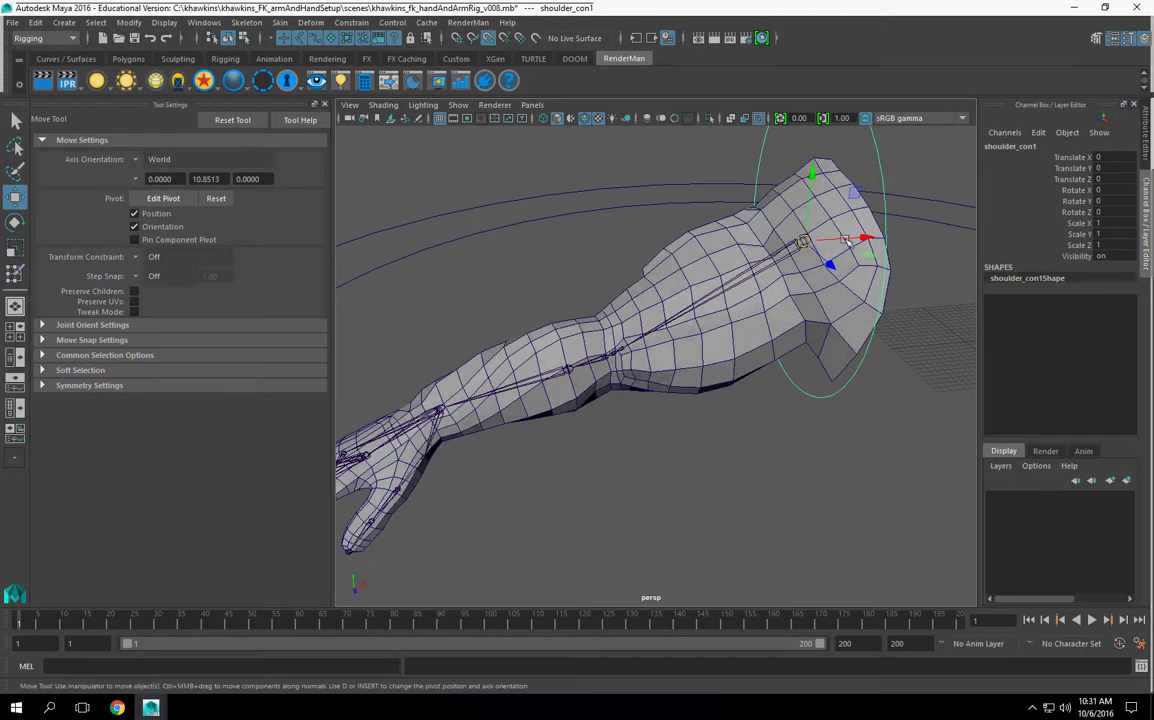
{"action": "left_click_drag", "start_coordinate": [802, 242], "coordinate": [684, 362]}
{"action": "scroll", "coordinate": [632, 360], "scroll_direction": "up", "scroll_amount": 5}
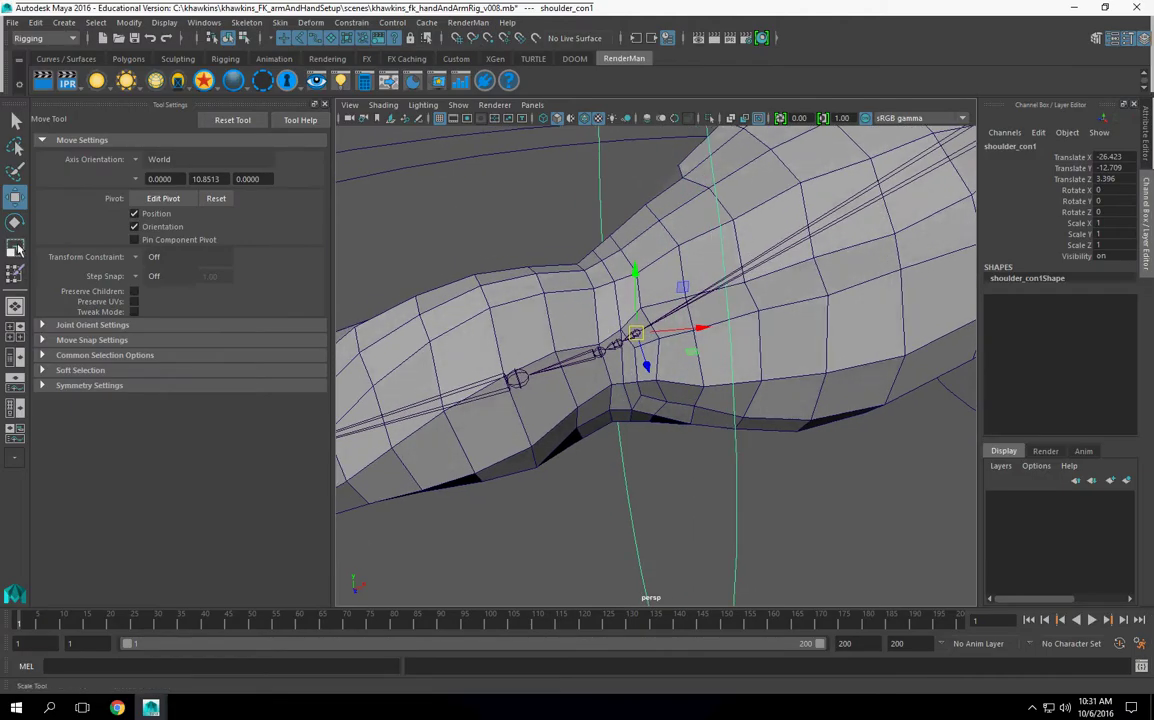
- Scale the elbow circle uniformly to about 0.526 so it fits closely around the elbow
{"action": "left_click", "coordinate": [15, 249]}
{"action": "scroll", "coordinate": [494, 326], "scroll_direction": "down", "scroll_amount": 4}
{"action": "left_click_drag", "start_coordinate": [581, 329], "coordinate": [488, 348], "text": "alt"}
{"action": "left_click_drag", "start_coordinate": [520, 347], "coordinate": [552, 330], "text": "alt"}
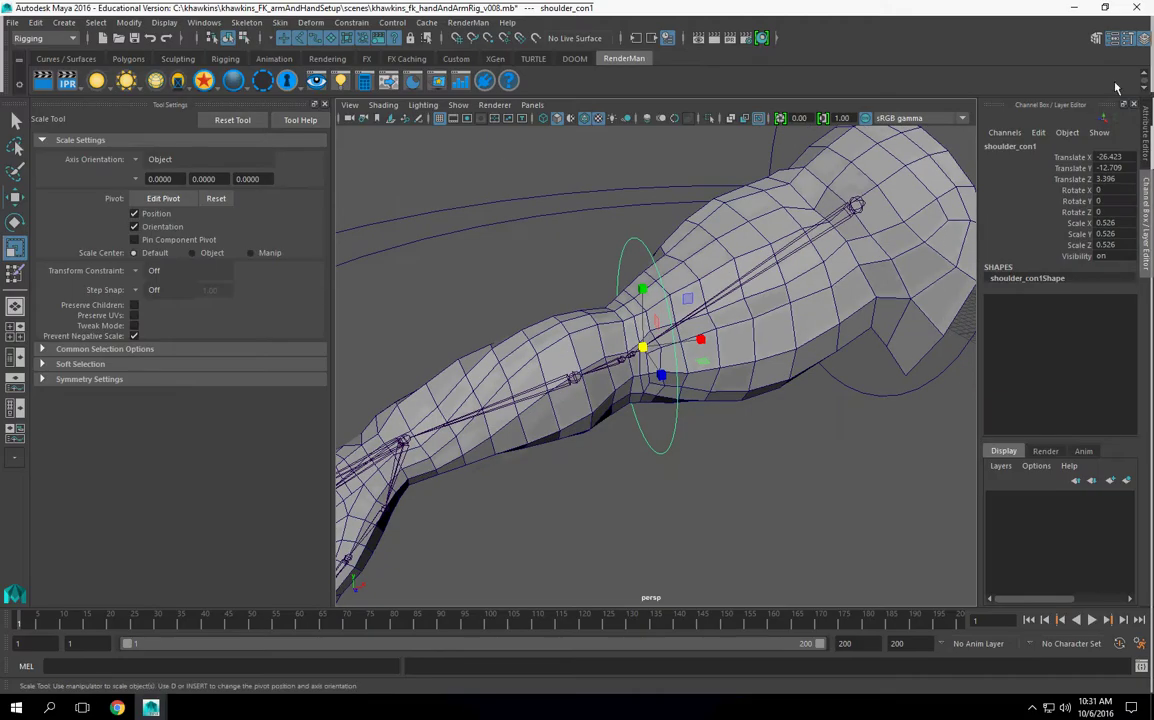
- Rename the elbow circle to elbow_con
{"action": "double_click", "coordinate": [1027, 148]}
{"action": "type", "text": "el"}
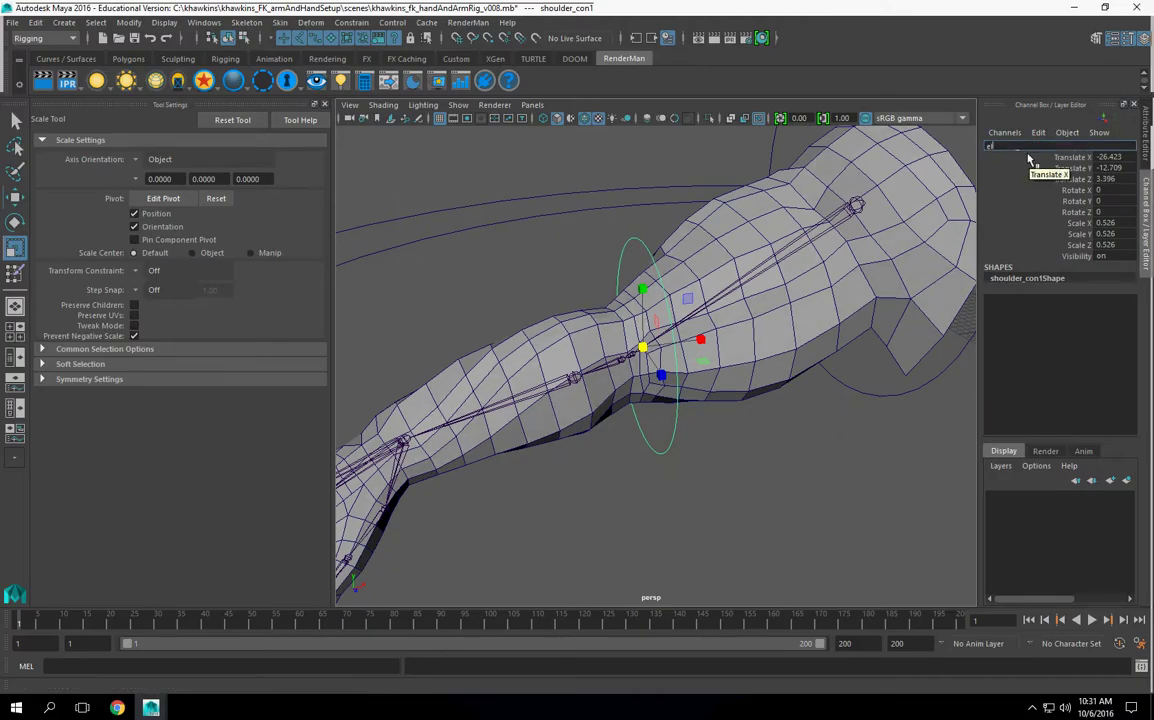
{"action": "type", "text": "bow_con"}
{"action": "key", "text": "Return"}
{"action": "scroll", "coordinate": [652, 368], "scroll_direction": "down", "scroll_amount": 3}
{"action": "scroll", "coordinate": [563, 418], "scroll_direction": "up", "scroll_amount": 2}
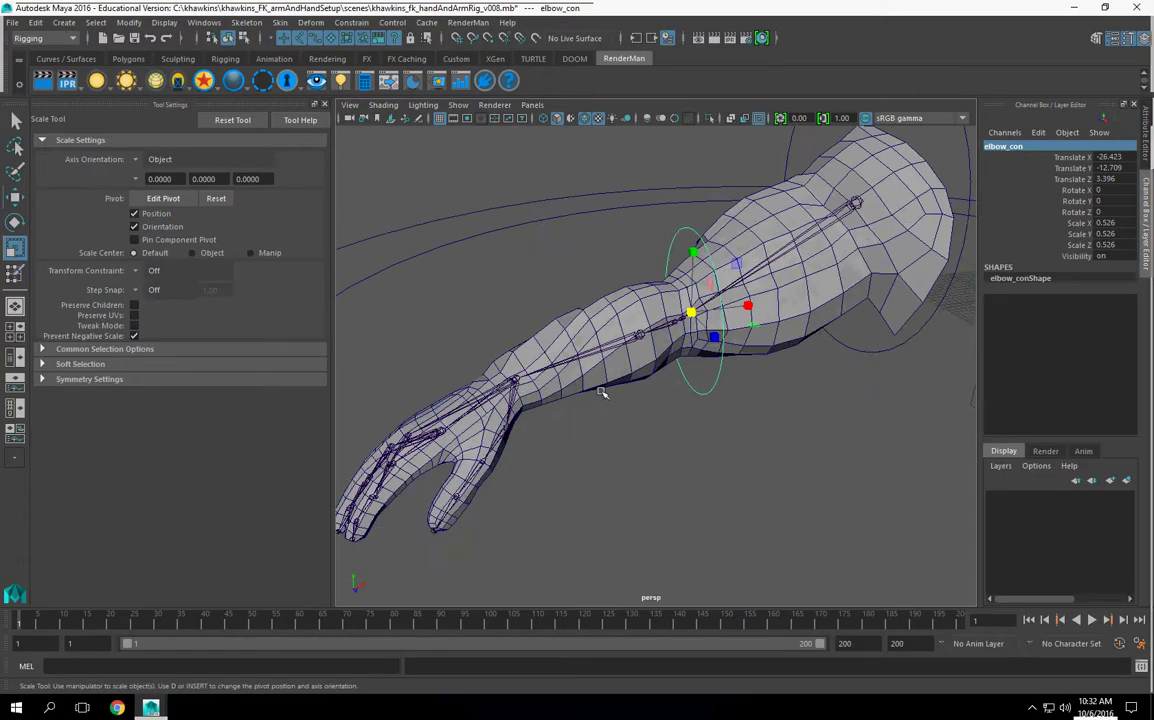
- Duplicate the elbow_con circle and snap the copy onto the wrist joint
{"action": "left_click", "coordinate": [14, 196]}
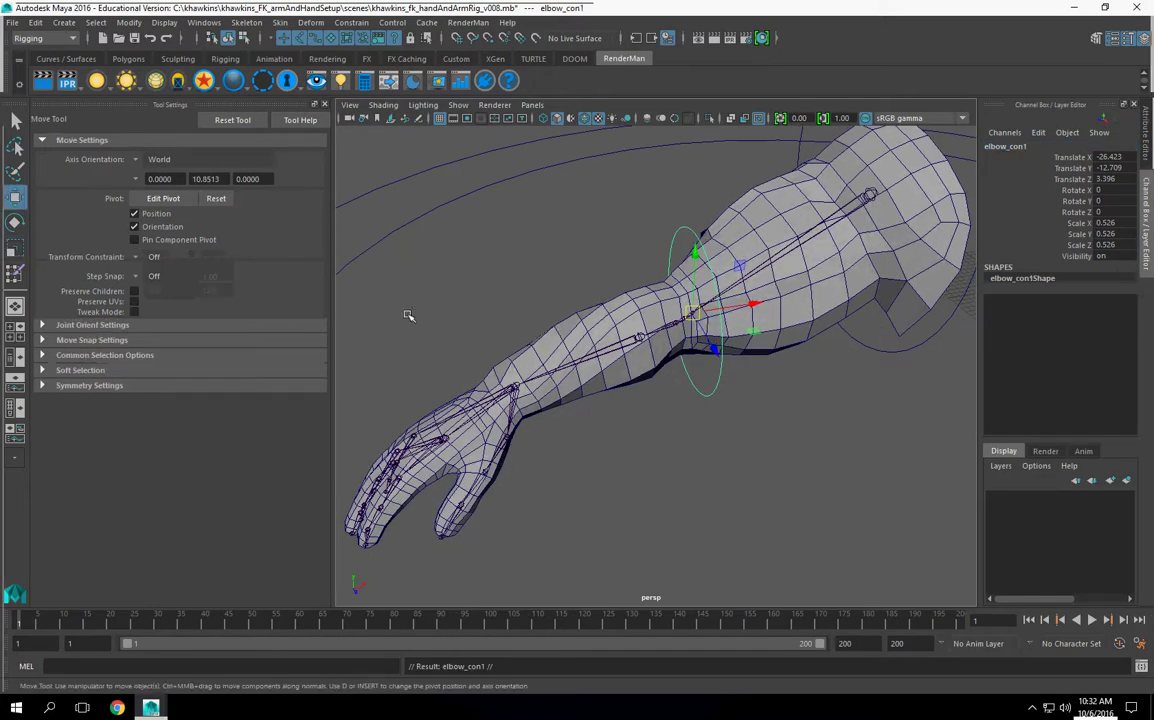
{"action": "left_click_drag", "start_coordinate": [693, 313], "coordinate": [516, 388]}
{"action": "left_click_drag", "start_coordinate": [575, 412], "coordinate": [612, 398], "text": "alt"}
- Rotate the wrist circle to about 4.5 in X, 17.6 in Y and 14.5 in Z to align it with the forearm
{"action": "left_click", "coordinate": [14, 223]}
{"action": "left_click_drag", "start_coordinate": [612, 398], "coordinate": [640, 369], "text": "alt"}
{"action": "left_click_drag", "start_coordinate": [727, 373], "coordinate": [779, 452]}
{"action": "left_click_drag", "start_coordinate": [635, 447], "coordinate": [742, 497], "text": "alt"}
- Scale the wrist circle down slightly around the wrist and deselect it
{"action": "left_click", "coordinate": [14, 272]}
{"action": "left_click", "coordinate": [15, 248]}
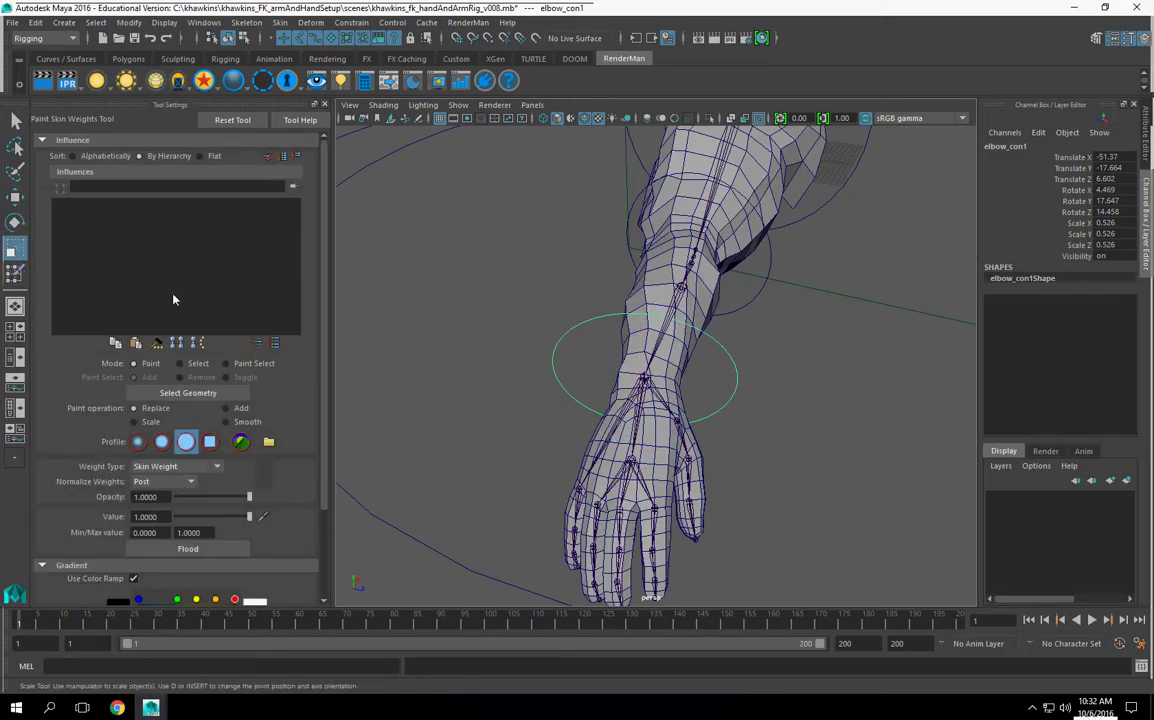
{"action": "left_click_drag", "start_coordinate": [644, 377], "coordinate": [610, 380]}
{"action": "left_click_drag", "start_coordinate": [838, 402], "coordinate": [734, 392], "text": "alt"}
{"action": "middle_click_drag", "start_coordinate": [734, 392], "coordinate": [695, 393], "text": "alt"}
{"action": "left_click", "coordinate": [729, 410]}
{"action": "left_click_drag", "start_coordinate": [729, 410], "coordinate": [725, 405], "text": "alt"}
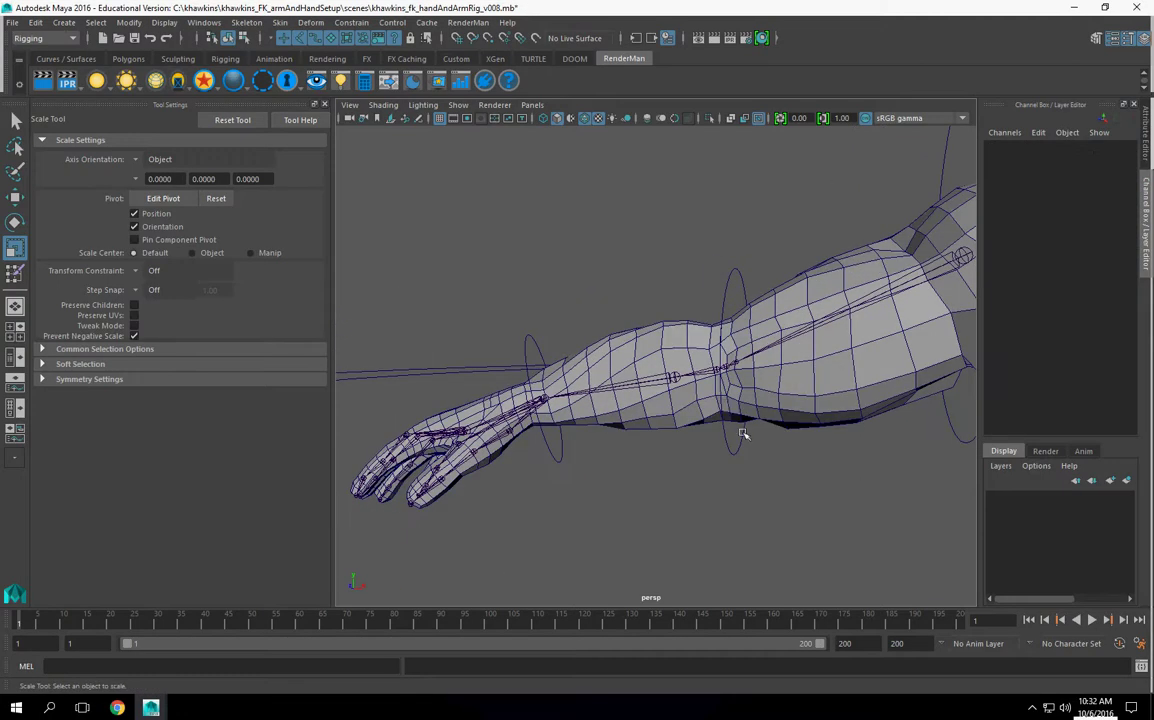
- Rotate elbow_con about 10.7 degrees in Z to align it with the elbow
{"action": "left_click", "coordinate": [731, 448]}
{"action": "left_click", "coordinate": [15, 222]}
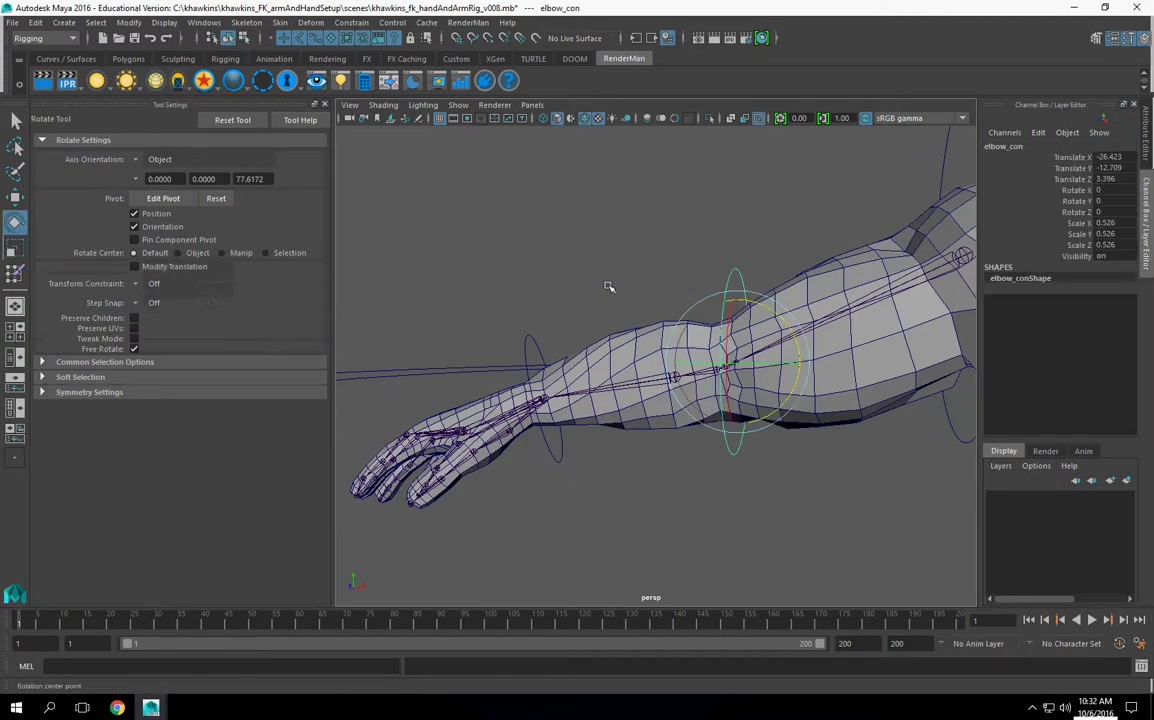
{"action": "left_click_drag", "start_coordinate": [767, 305], "coordinate": [751, 302]}
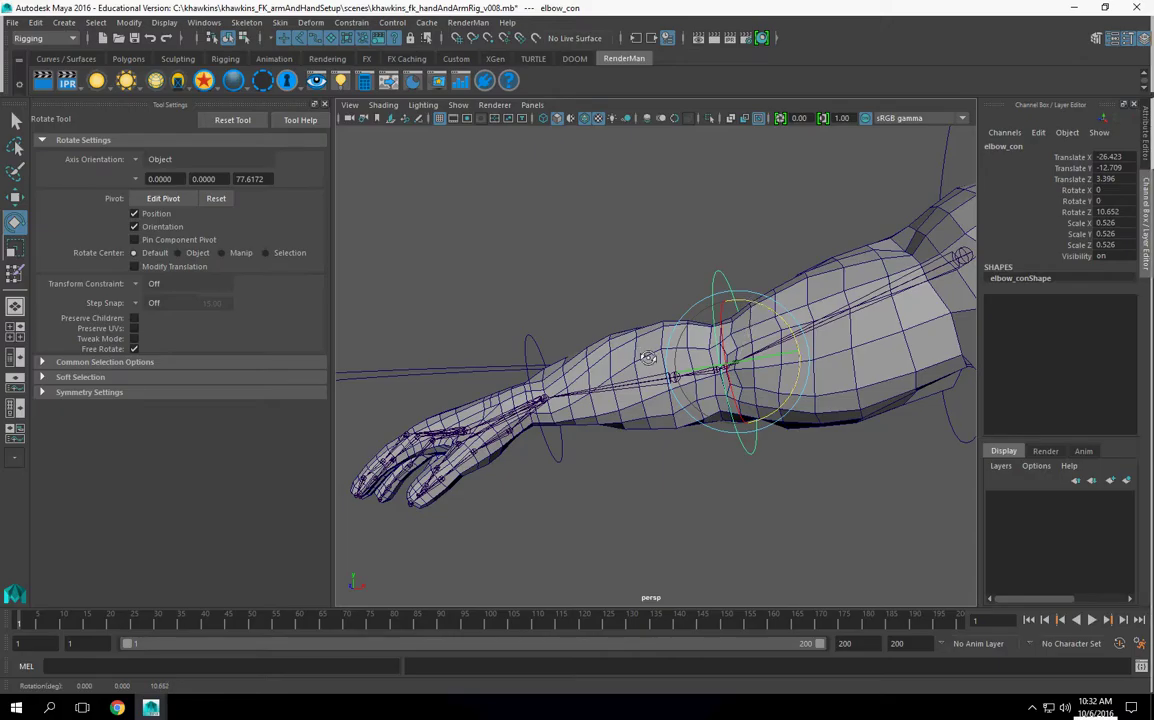
- Scale the wrist circle down uniformly to about 0.324 so it fits closer around the wrist
{"action": "left_click_drag", "start_coordinate": [649, 358], "coordinate": [704, 404], "text": "alt"}
{"action": "middle_click_drag", "start_coordinate": [704, 404], "coordinate": [697, 408], "text": "alt"}
{"action": "left_click_drag", "start_coordinate": [696, 407], "coordinate": [485, 312], "text": "alt"}
{"action": "left_click", "coordinate": [497, 322]}
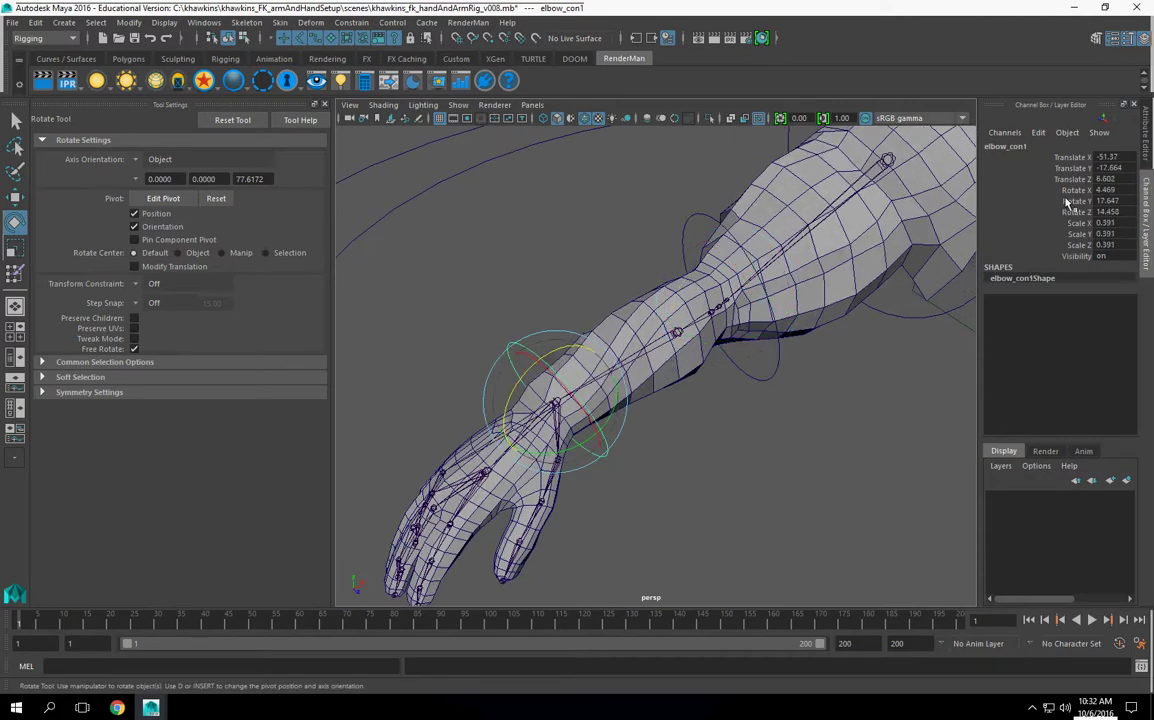
{"action": "left_click", "coordinate": [15, 247]}
{"action": "left_click_drag", "start_coordinate": [554, 404], "coordinate": [588, 402]}
- Rename the wrist circle to wrist_con
{"action": "left_click", "coordinate": [993, 148]}
{"action": "type", "text": "wris"}
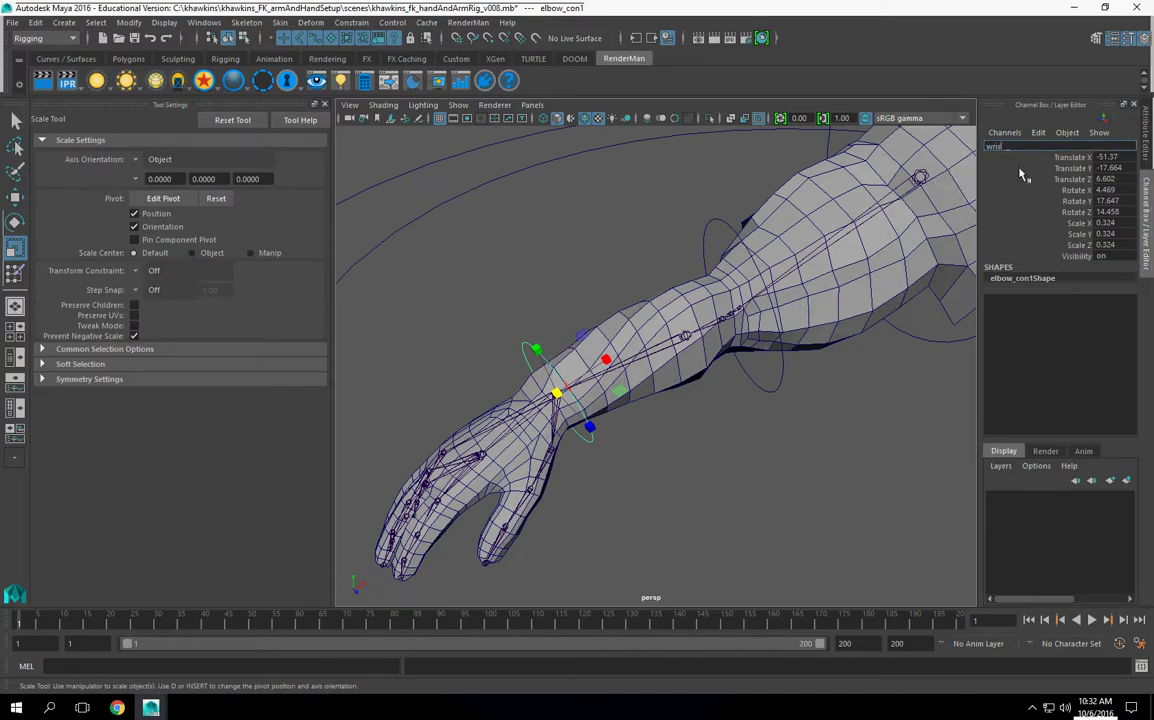
{"action": "type", "text": "t_con"}
{"action": "key", "text": "Return"}
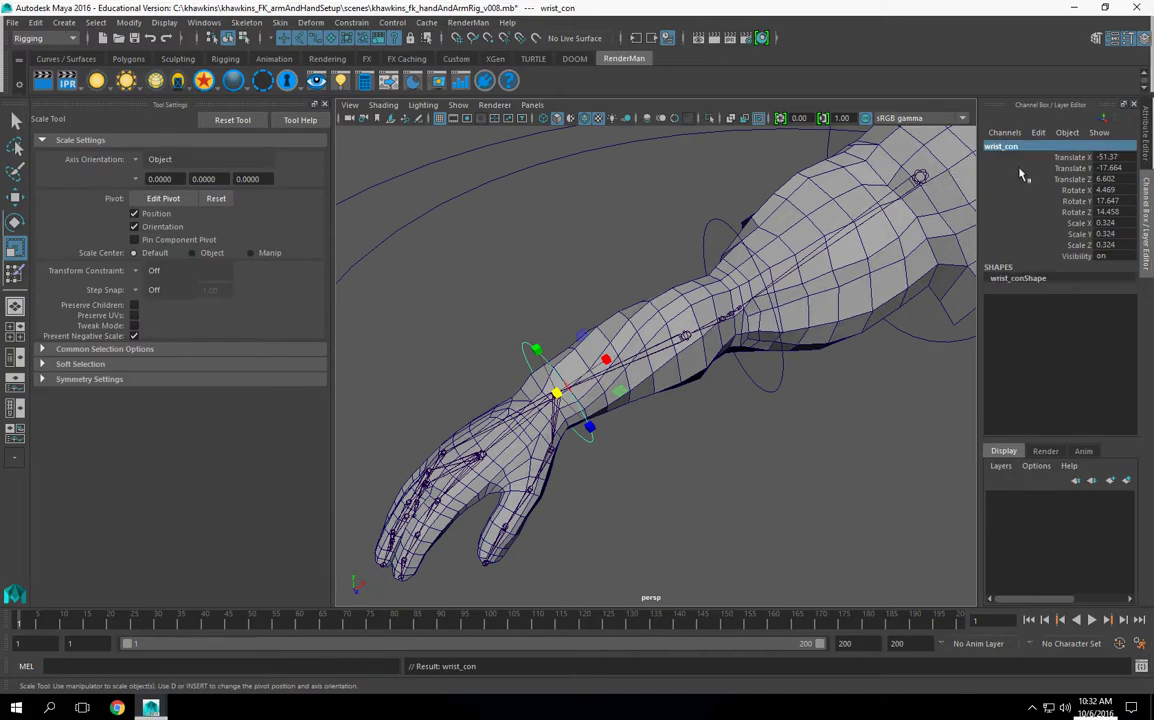
- Duplicate wrist_con and move the copy up the arm toward the mid-forearm joint
{"action": "left_click_drag", "start_coordinate": [714, 342], "coordinate": [692, 300], "text": "alt"}
{"action": "left_click", "coordinate": [15, 119]}
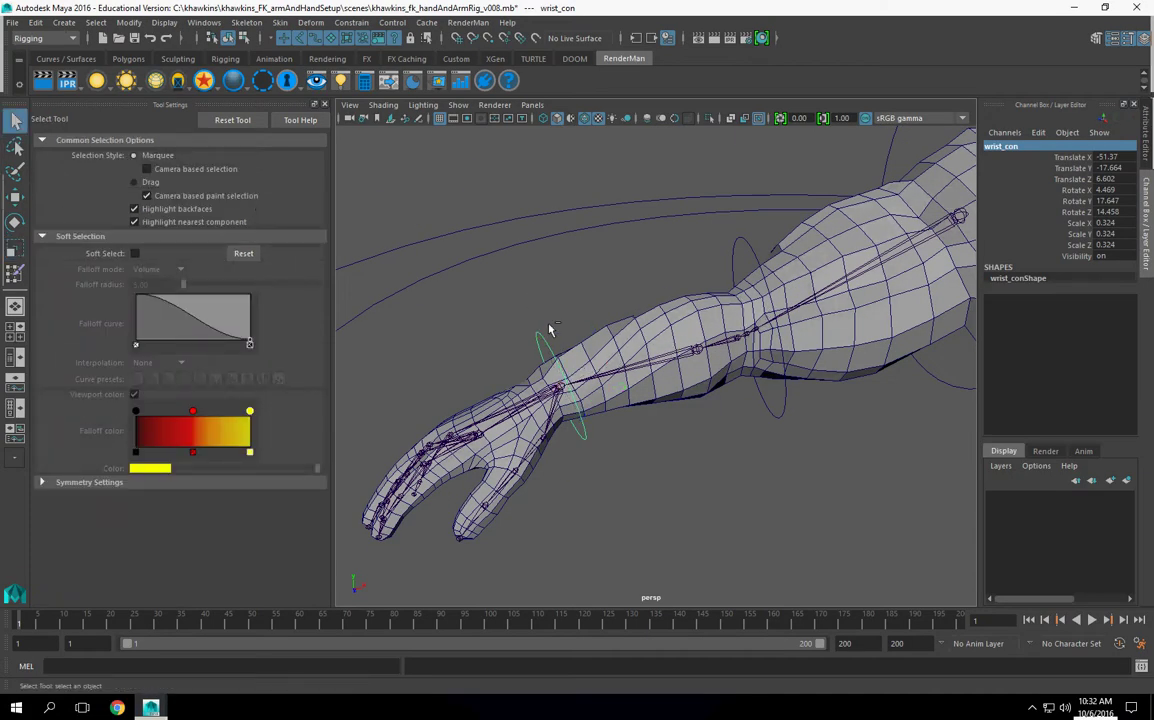
{"action": "key", "text": "ctrl+d"}
{"action": "left_click", "coordinate": [14, 196]}
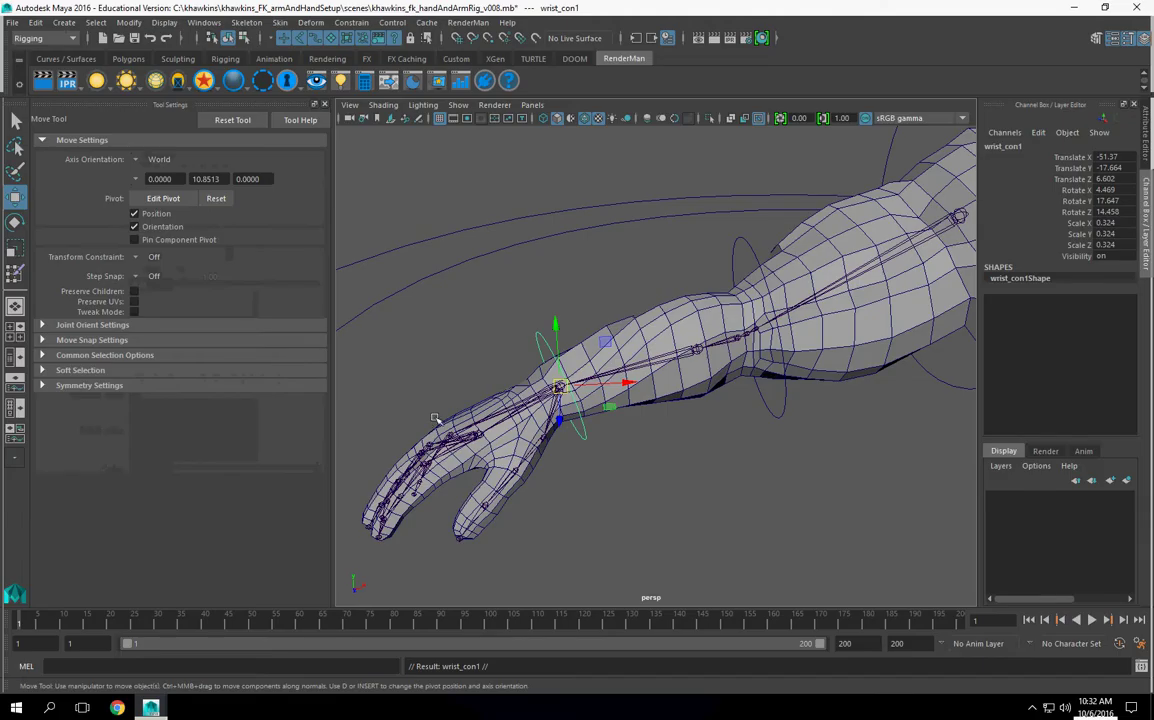
{"action": "left_click_drag", "start_coordinate": [557, 384], "coordinate": [699, 348]}
- Hide the arm mesh temporarily, snap the copied circle onto the mid-forearm joint, and show the mesh again
{"action": "left_click_drag", "start_coordinate": [730, 389], "coordinate": [675, 365], "text": "alt"}
{"action": "left_click", "coordinate": [675, 363]}
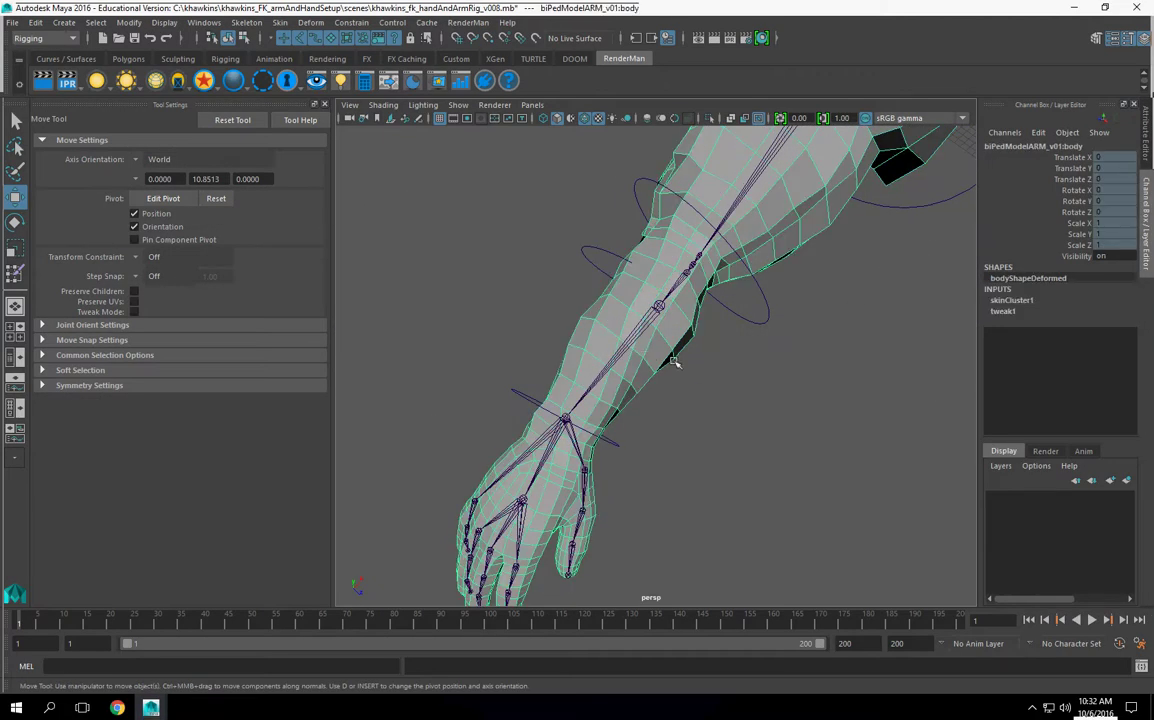
{"action": "key", "text": "ctrl+h"}
{"action": "left_click", "coordinate": [620, 253]}
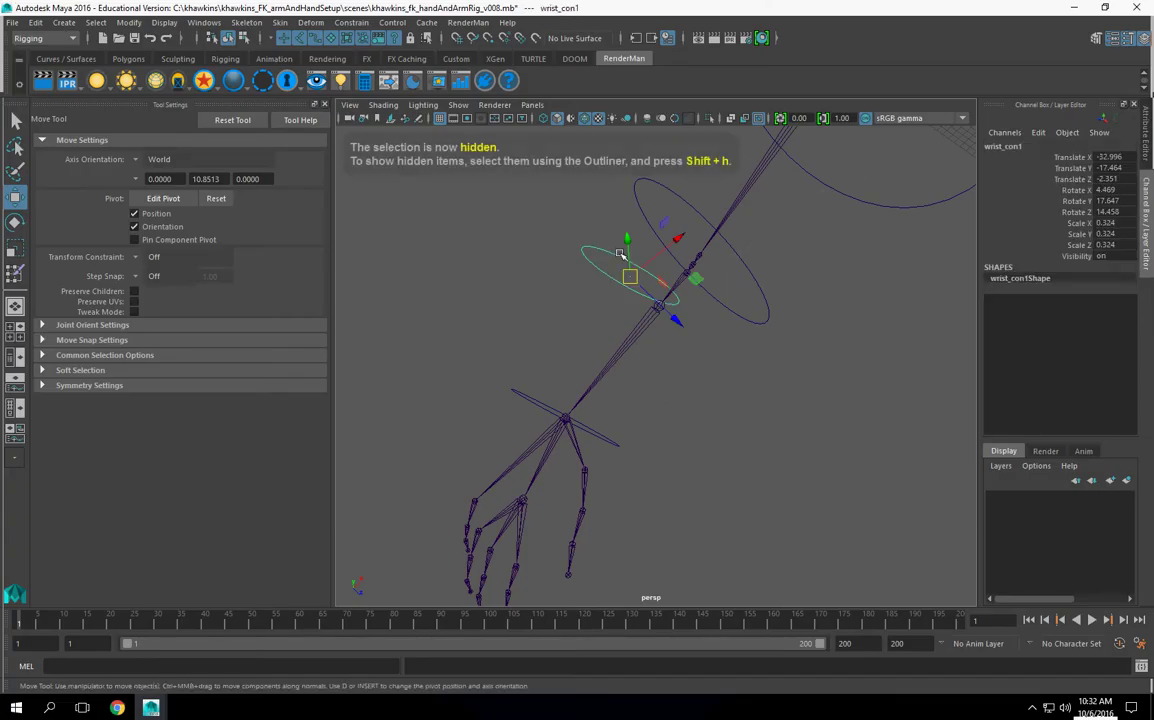
{"action": "key", "text": "v"}
{"action": "left_click_drag", "start_coordinate": [630, 277], "coordinate": [659, 306]}
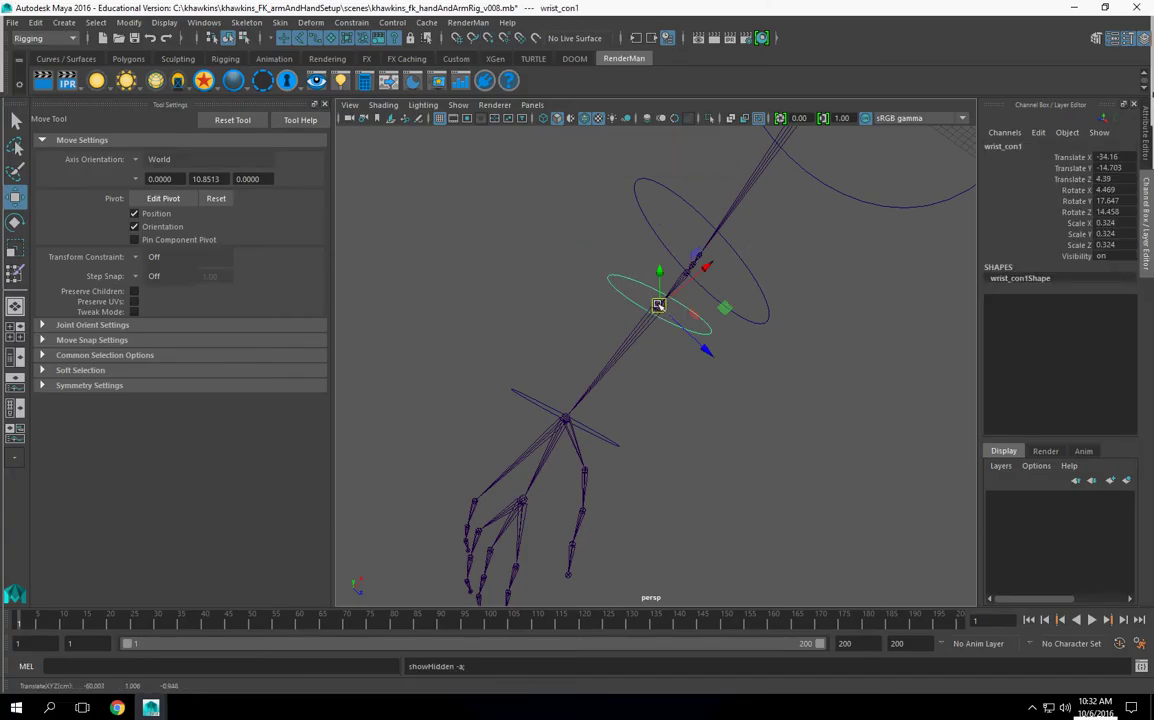
{"action": "key", "text": "ctrl+shift+h"}
- Scale the forearm circle to about 0.336 and rotate it to about 4.3 in X, 11.4 in Y and 14 in Z
{"action": "left_click_drag", "start_coordinate": [745, 460], "coordinate": [655, 415], "text": "alt"}
{"action": "left_click", "coordinate": [15, 248]}
{"action": "left_click_drag", "start_coordinate": [500, 288], "coordinate": [560, 300], "text": "alt"}
{"action": "key", "text": "e"}
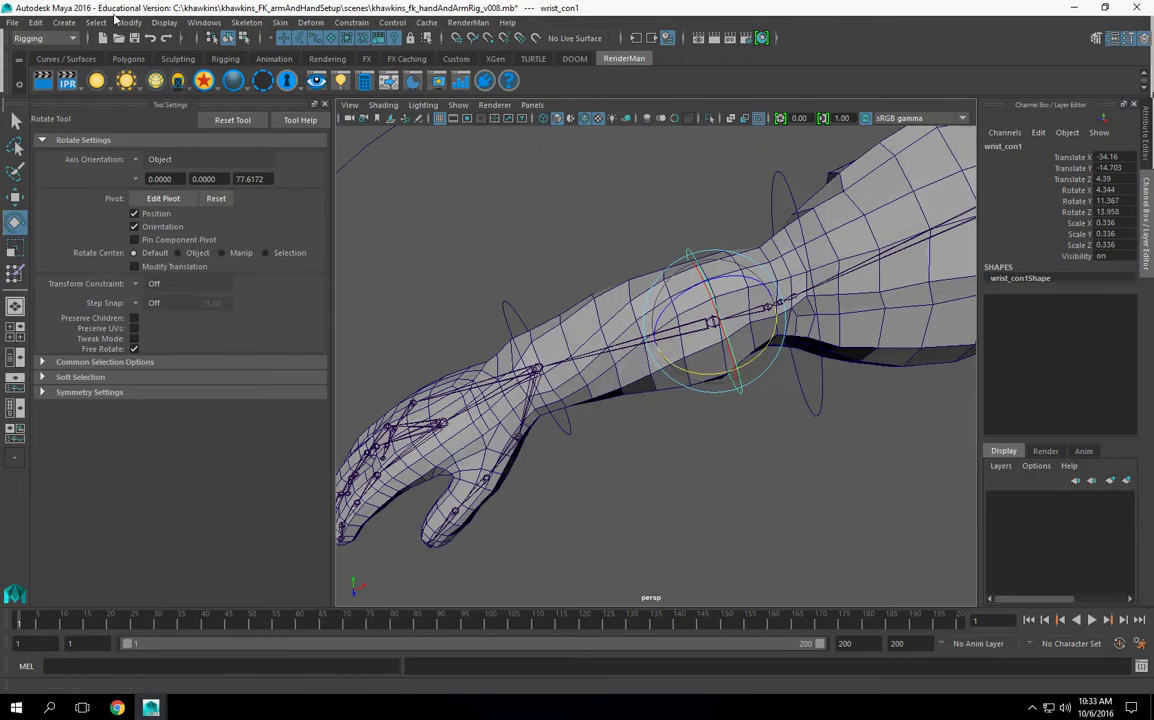
- Freeze the transformations of the forearm circle, wrist_con and elbow_con, and select shoulder_con to check its channels
{"action": "left_click", "coordinate": [129, 22]}
{"action": "left_click", "coordinate": [162, 85]}
{"action": "scroll", "coordinate": [592, 432], "scroll_direction": "down", "scroll_amount": 5}
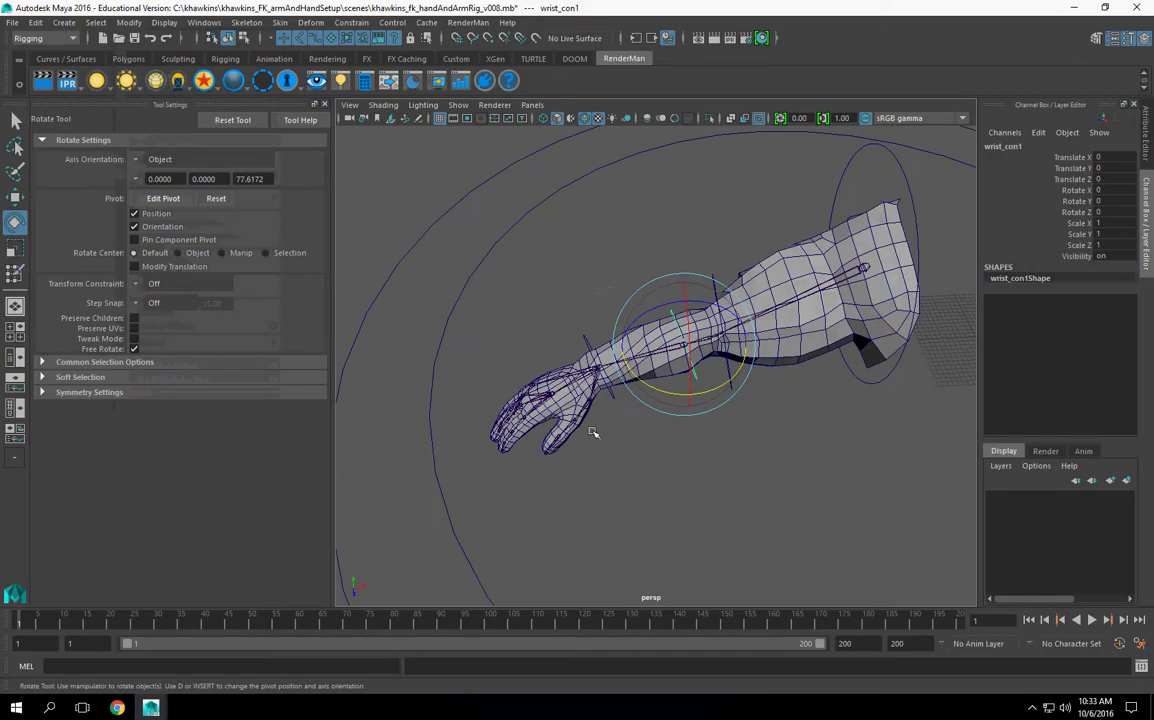
{"action": "left_click", "coordinate": [585, 338]}
{"action": "key", "text": "g"}
{"action": "middle_click_drag", "start_coordinate": [830, 304], "coordinate": [709, 361], "text": "alt"}
{"action": "left_click", "coordinate": [693, 269]}
{"action": "key", "text": "g"}
{"action": "scroll", "coordinate": [700, 290], "scroll_direction": "down", "scroll_amount": 5}
{"action": "left_click", "coordinate": [785, 225]}
{"action": "left_click", "coordinate": [787, 221]}
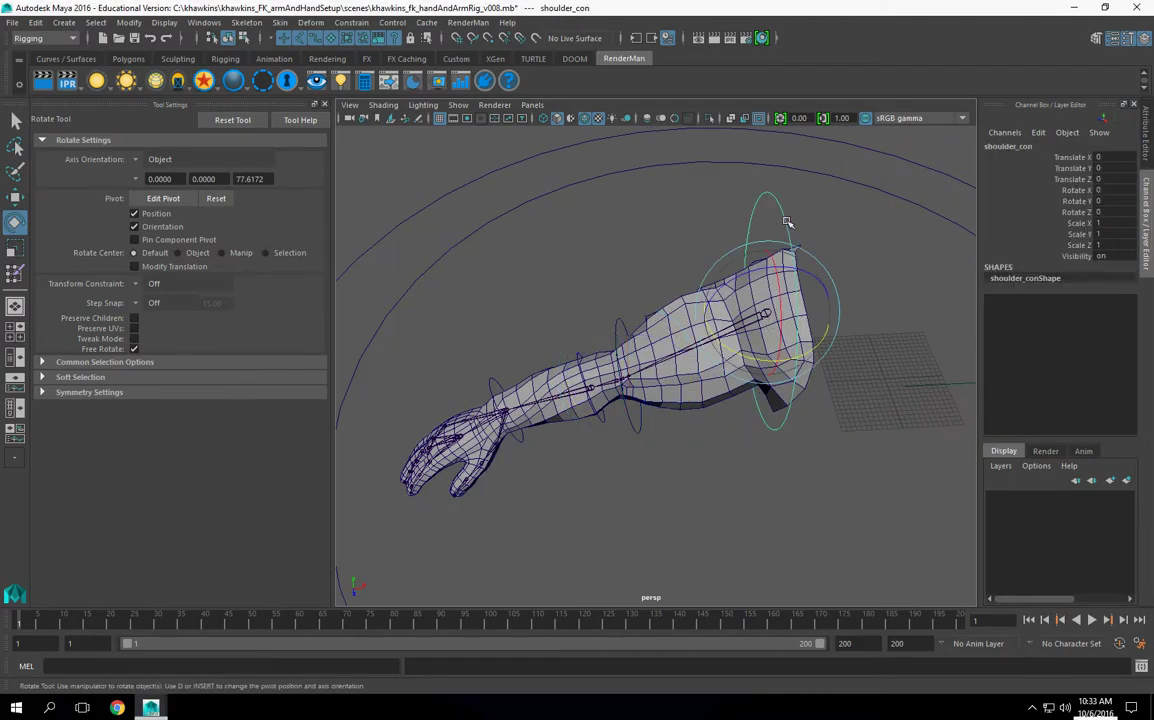
- Rename the forearm circle to forearm_con
{"action": "scroll", "coordinate": [720, 265], "scroll_direction": "up", "scroll_amount": 5}
{"action": "middle_click_drag", "start_coordinate": [513, 349], "coordinate": [632, 313], "text": "alt"}
{"action": "left_click", "coordinate": [608, 307]}
{"action": "double_click", "coordinate": [1028, 147]}
{"action": "type", "text": "fore"}
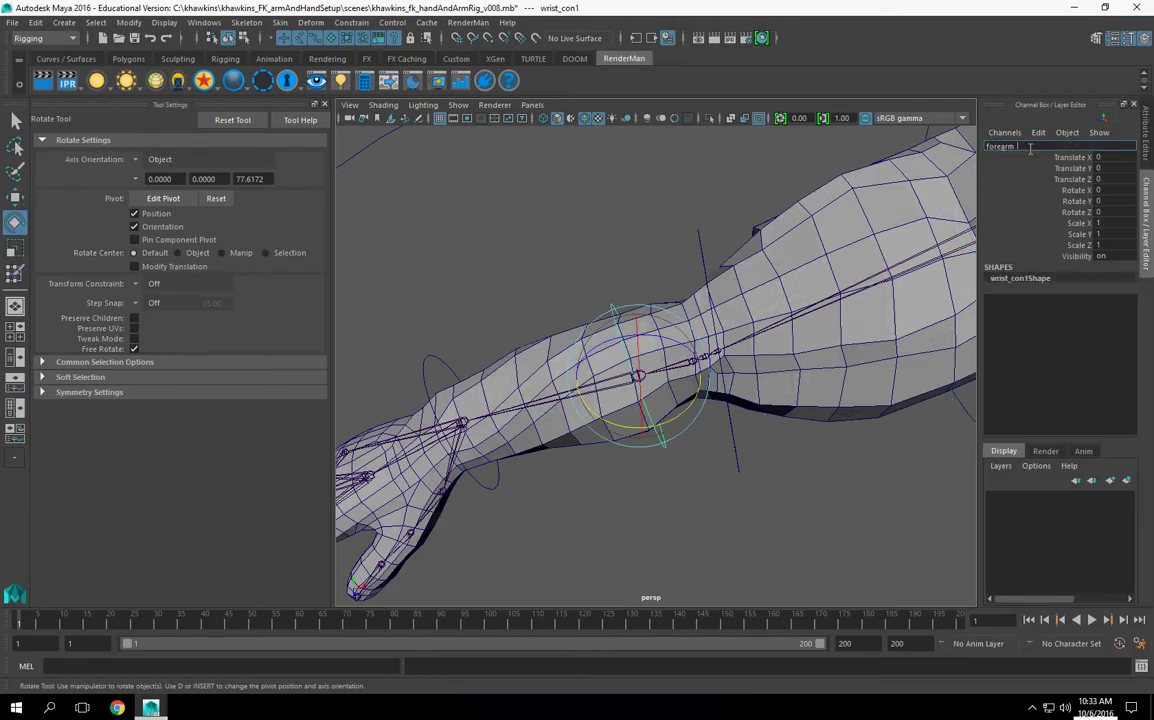
{"action": "type", "text": "arm_con"}
{"action": "key", "text": "Return"}
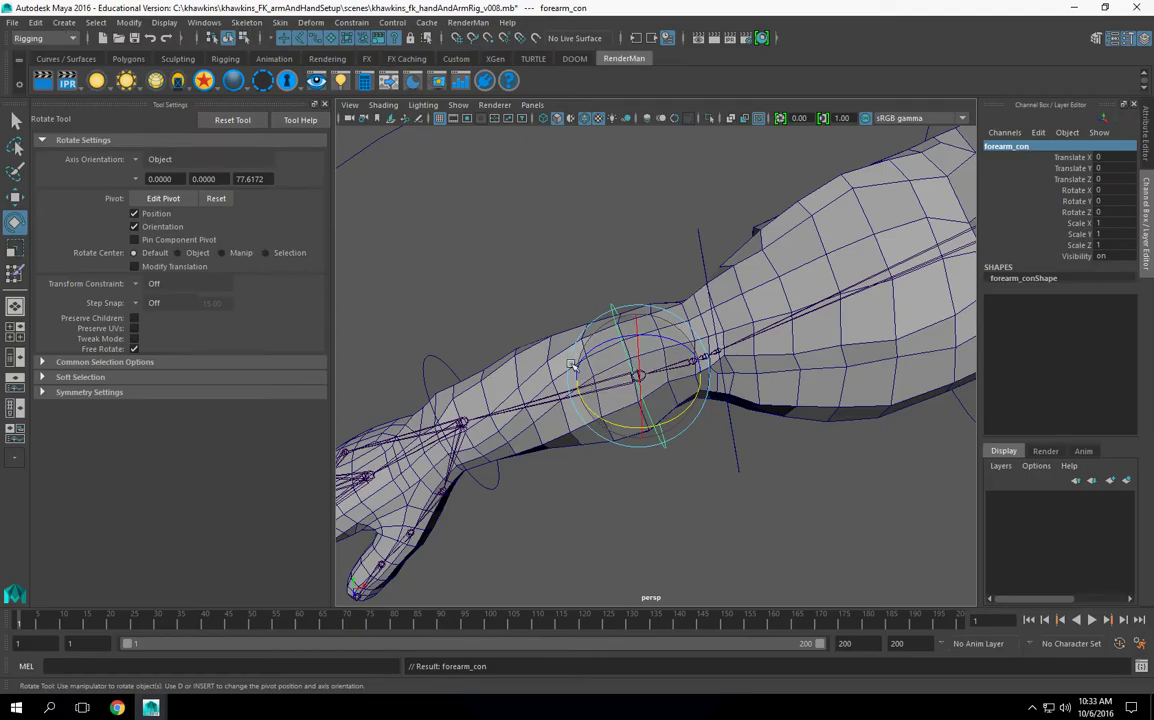
- Examine how the wrist, forearm, elbow and shoulder control circles sit around the arm from several angles
{"action": "left_click_drag", "start_coordinate": [513, 330], "coordinate": [757, 291], "text": "alt"}
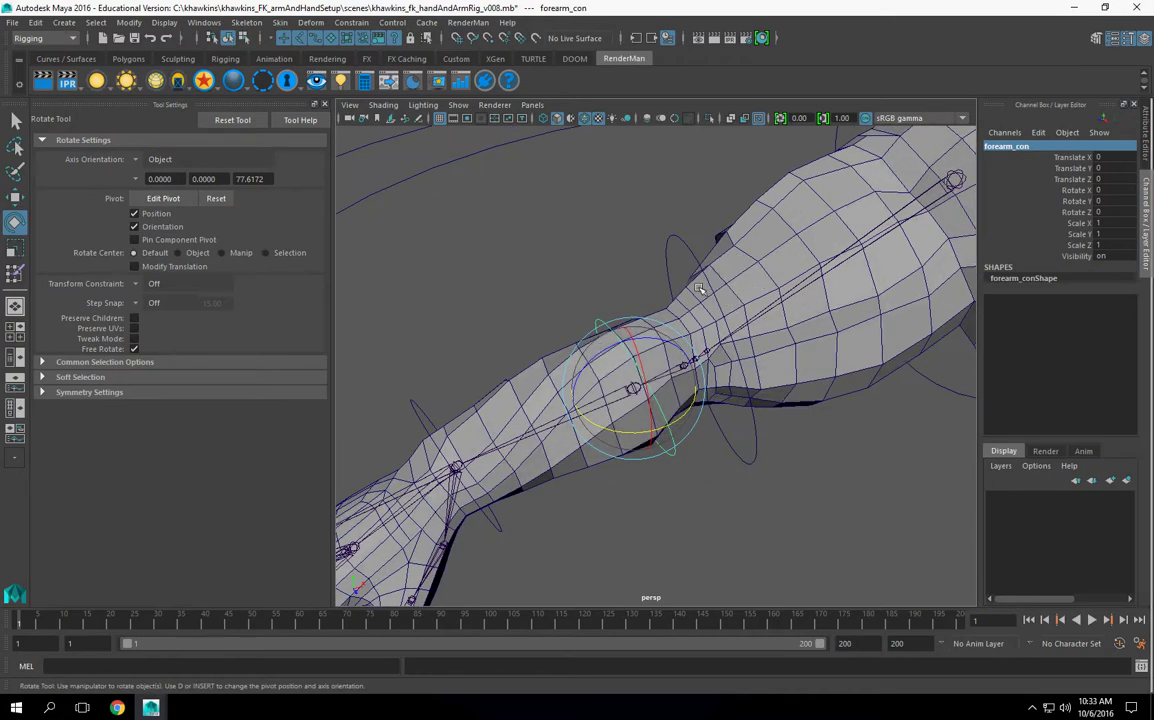
{"action": "left_click_drag", "start_coordinate": [640, 256], "coordinate": [570, 252], "text": "alt"}
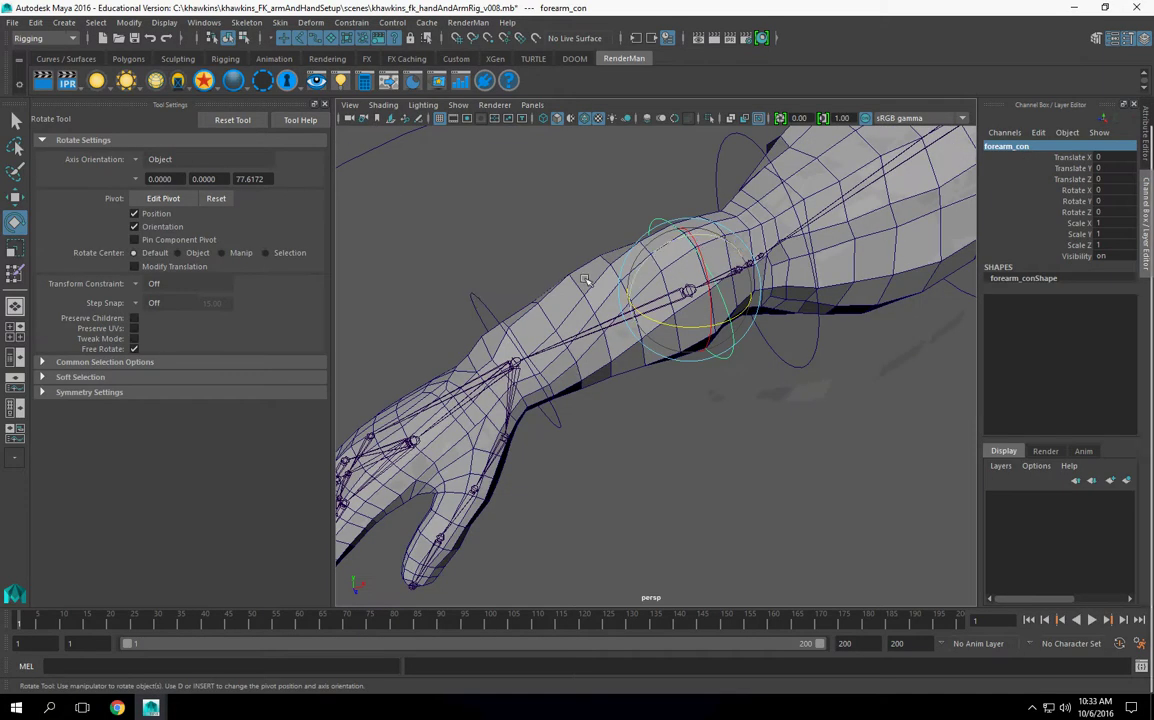
{"action": "left_click", "coordinate": [480, 298]}
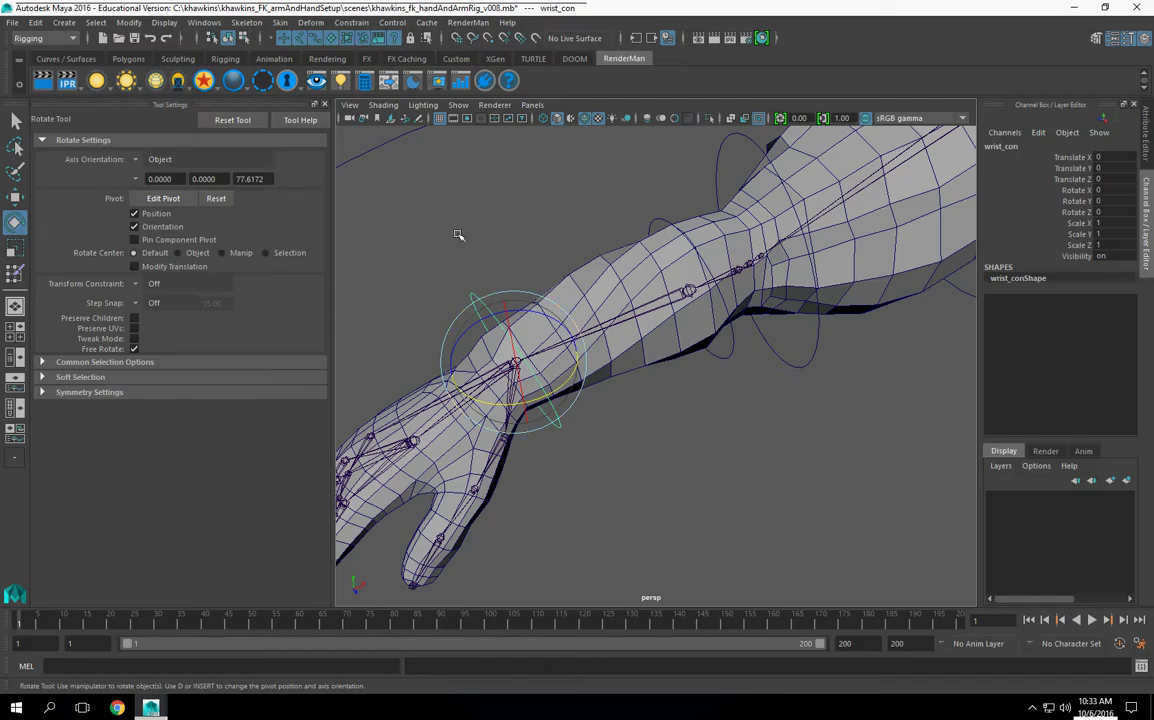
{"action": "scroll", "coordinate": [487, 316], "scroll_direction": "down", "scroll_amount": 3}
{"action": "middle_click_drag", "start_coordinate": [506, 350], "coordinate": [611, 350], "text": "alt"}
{"action": "scroll", "coordinate": [611, 350], "scroll_direction": "up", "scroll_amount": 2}
{"action": "middle_click_drag", "start_coordinate": [679, 373], "coordinate": [480, 442], "text": "alt"}
{"action": "scroll", "coordinate": [480, 442], "scroll_direction": "down", "scroll_amount": 2}
{"action": "scroll", "coordinate": [587, 403], "scroll_direction": "down", "scroll_amount": 3}
{"action": "left_click_drag", "start_coordinate": [587, 403], "coordinate": [647, 390], "text": "alt"}
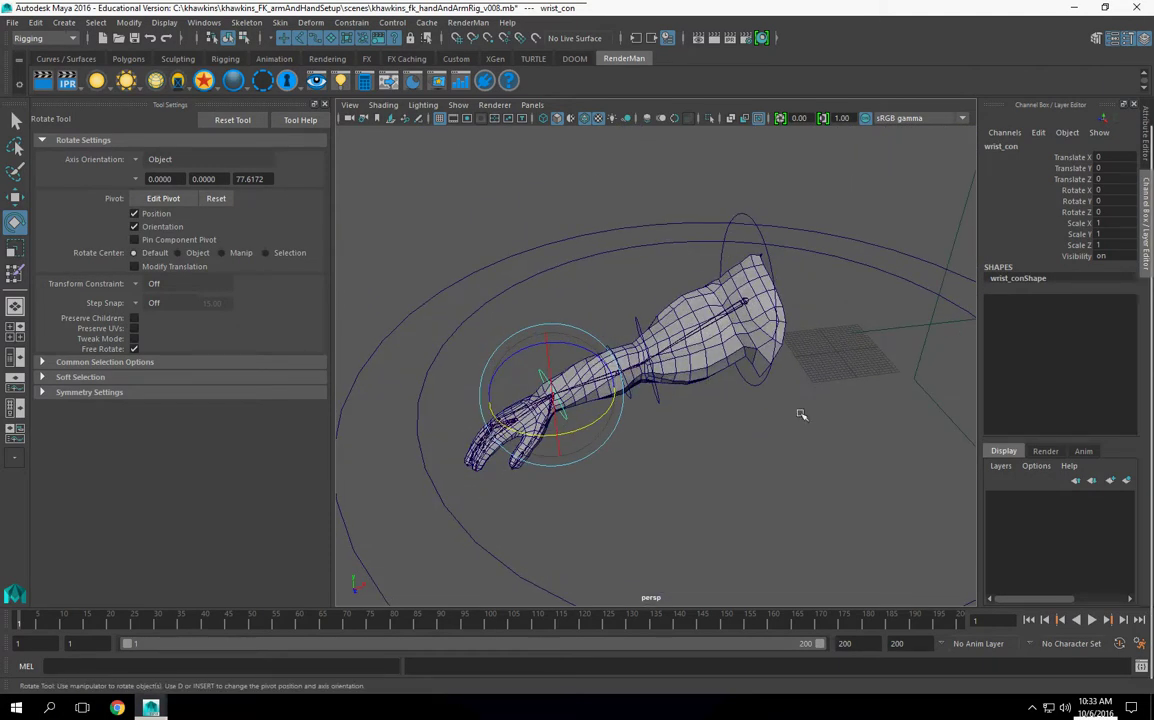
{"action": "scroll", "coordinate": [801, 414], "scroll_direction": "up", "scroll_amount": 3}
{"action": "left_click_drag", "start_coordinate": [775, 441], "coordinate": [760, 402], "text": "alt"}
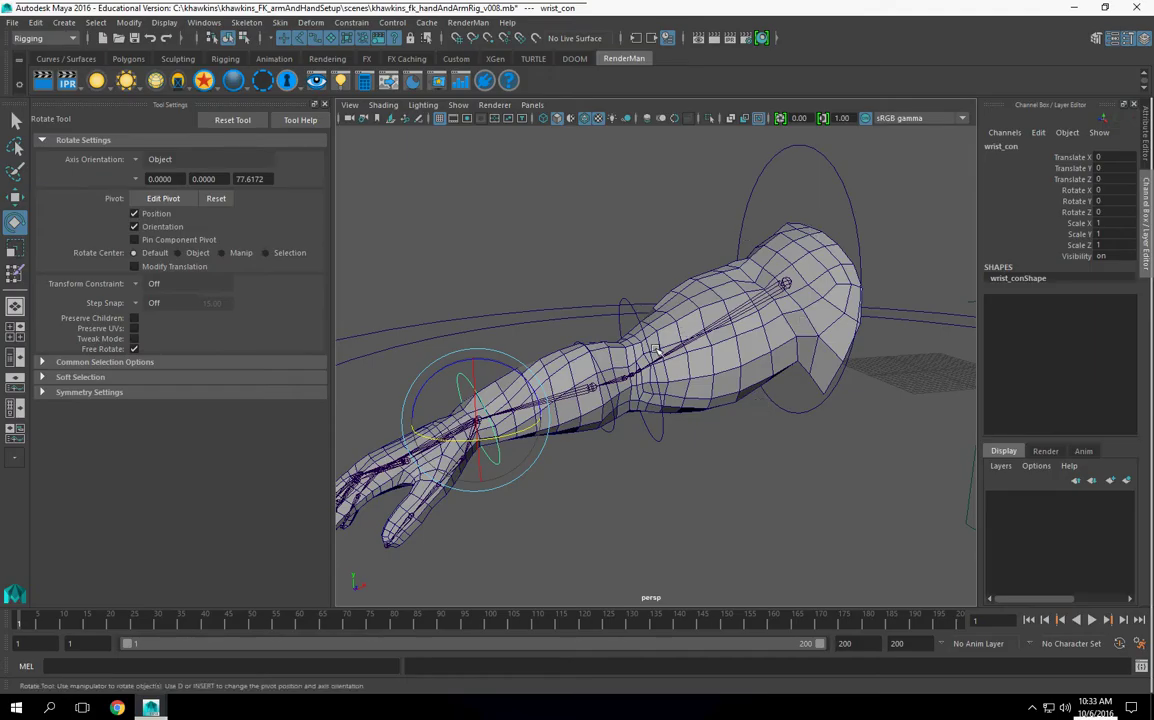
{"action": "scroll", "coordinate": [656, 350], "scroll_direction": "up", "scroll_amount": 2}
{"action": "left_click_drag", "start_coordinate": [662, 353], "coordinate": [680, 388], "text": "alt"}
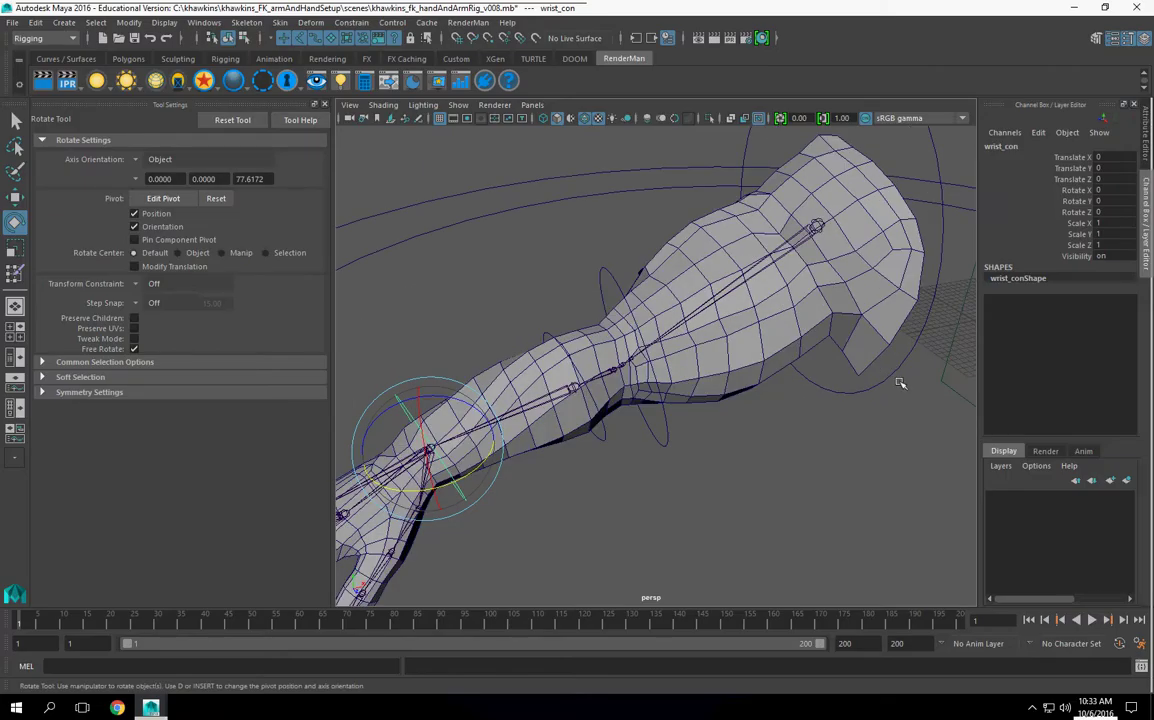
- Select shoulder_con, show the Outliner beside the perspective view and close the tool settings
{"action": "left_click_drag", "start_coordinate": [838, 352], "coordinate": [673, 412], "text": "alt"}
{"action": "left_click", "coordinate": [780, 407]}
{"action": "scroll", "coordinate": [759, 407], "scroll_direction": "down", "scroll_amount": 2}
{"action": "key", "text": "q"}
{"action": "left_click", "coordinate": [673, 413]}
{"action": "left_click", "coordinate": [747, 419]}
{"action": "mouse_move", "coordinate": [744, 424]}
{"action": "left_mouse_down", "text": "alt"}
{"action": "mouse_move", "coordinate": [775, 445]}
{"action": "mouse_move", "coordinate": [688, 455]}
{"action": "mouse_move", "coordinate": [727, 409]}
{"action": "mouse_move", "coordinate": [791, 430]}
{"action": "mouse_move", "coordinate": [739, 418]}
{"action": "left_mouse_up", "text": "alt"}
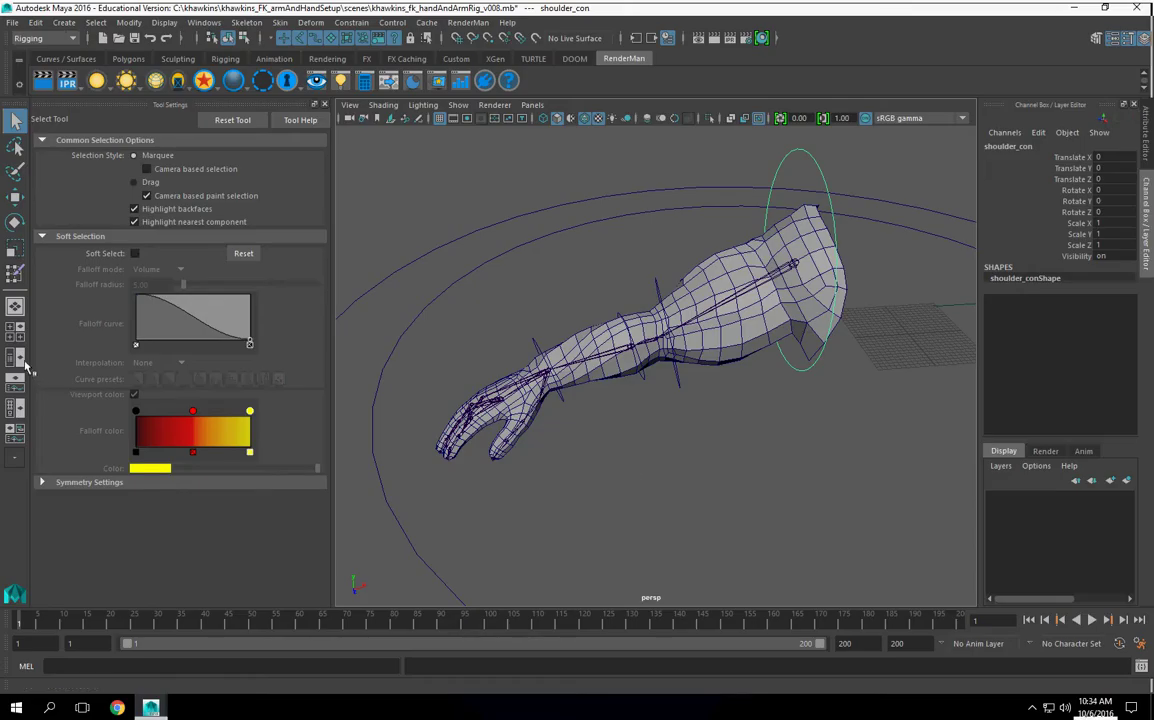
{"action": "left_click", "coordinate": [14, 327]}
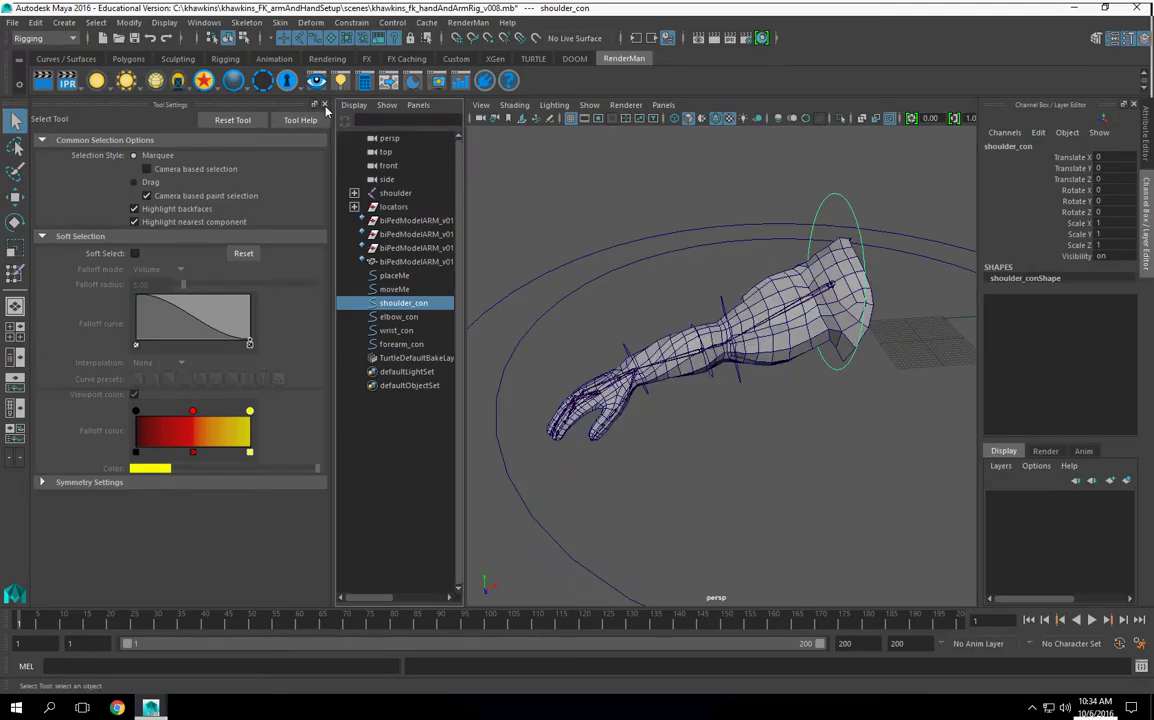
{"action": "left_click", "coordinate": [324, 104]}
- Try to orient-constrain the shoulder joint to shoulder_con without maintaining the offset, and undo it
{"action": "scroll", "coordinate": [570, 366], "scroll_direction": "down", "scroll_amount": 2}
{"action": "left_click_drag", "start_coordinate": [570, 366], "coordinate": [636, 484], "text": "alt"}
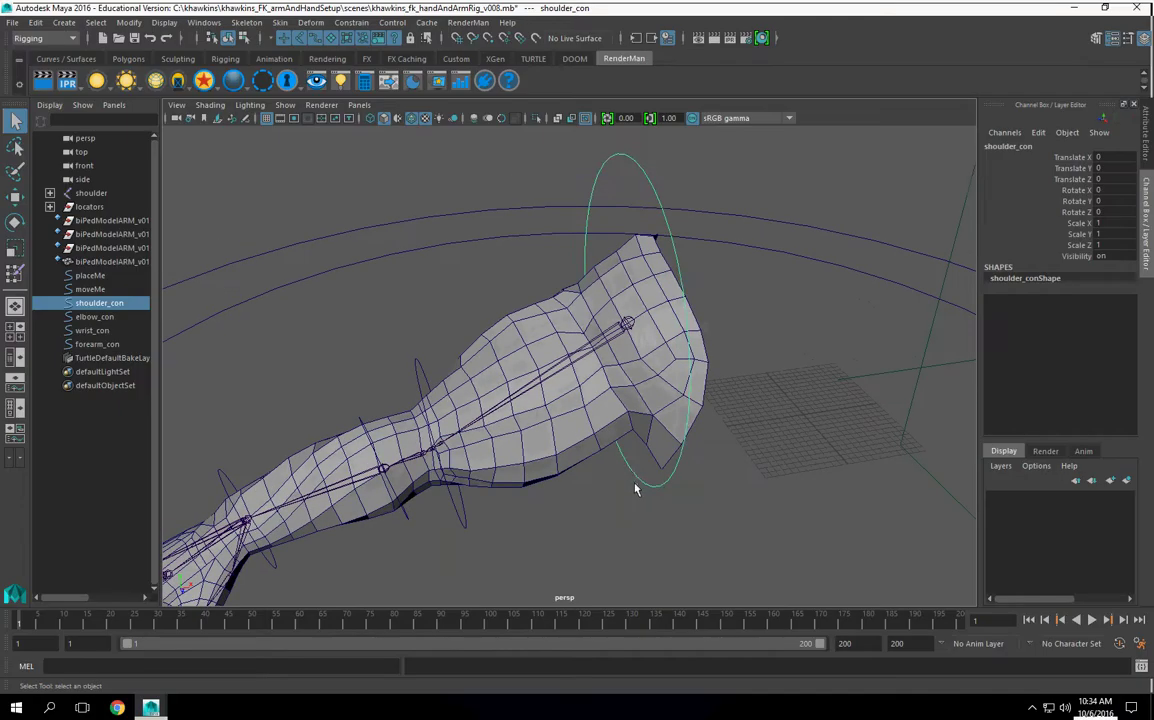
{"action": "scroll", "coordinate": [618, 352], "scroll_direction": "up", "scroll_amount": 2}
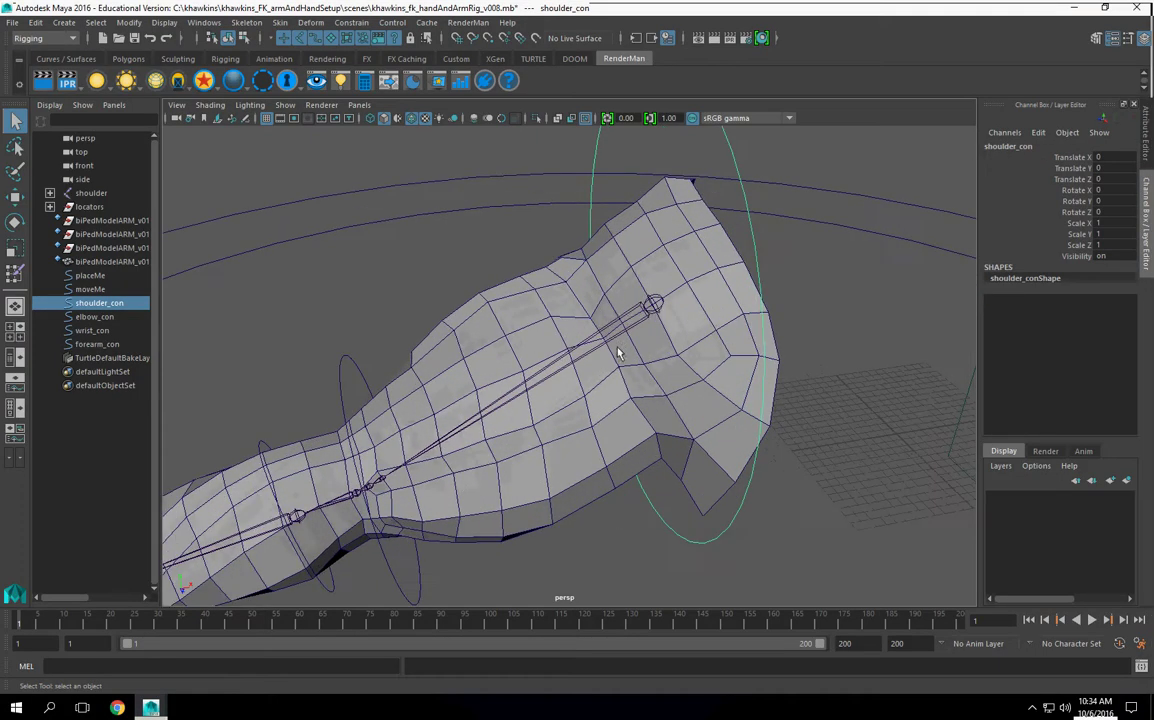
{"action": "left_click", "coordinate": [651, 306]}
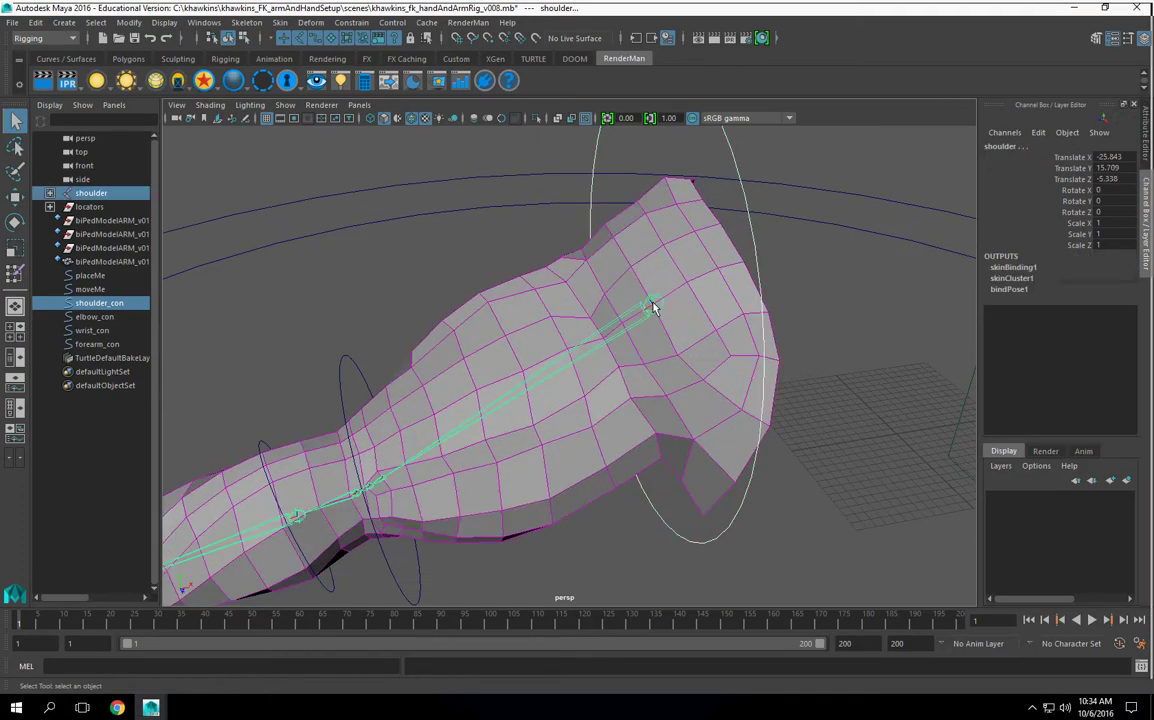
{"action": "left_click", "coordinate": [352, 23]}
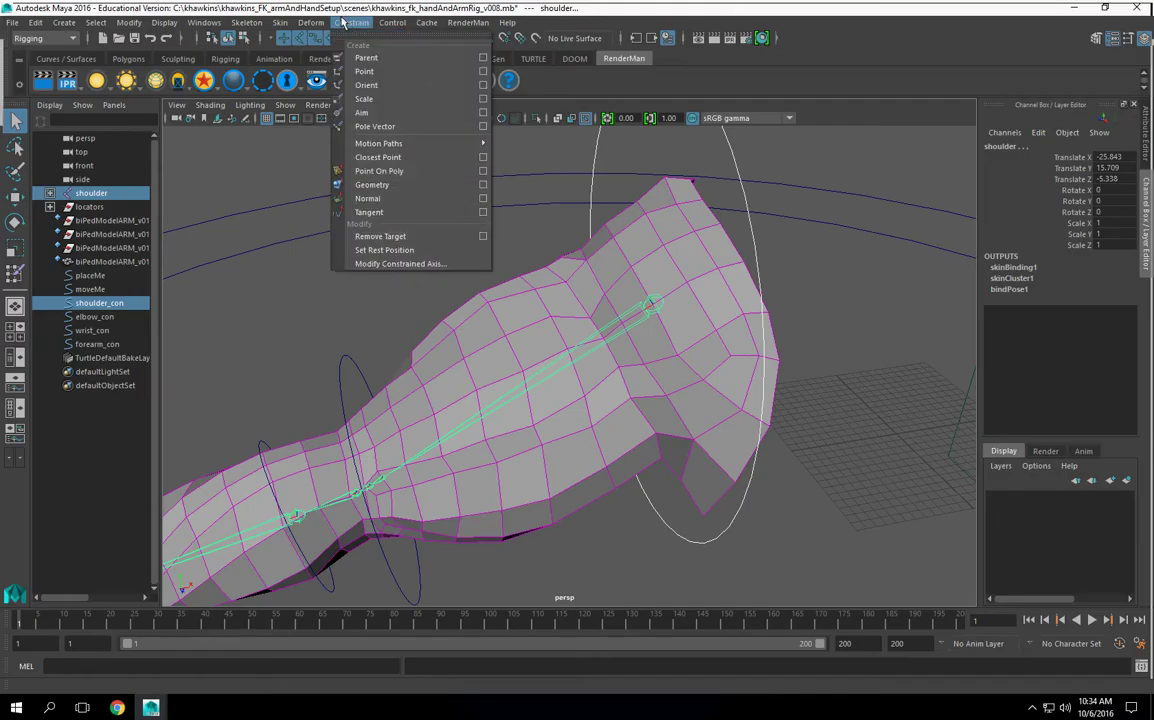
{"action": "left_click", "coordinate": [388, 90]}
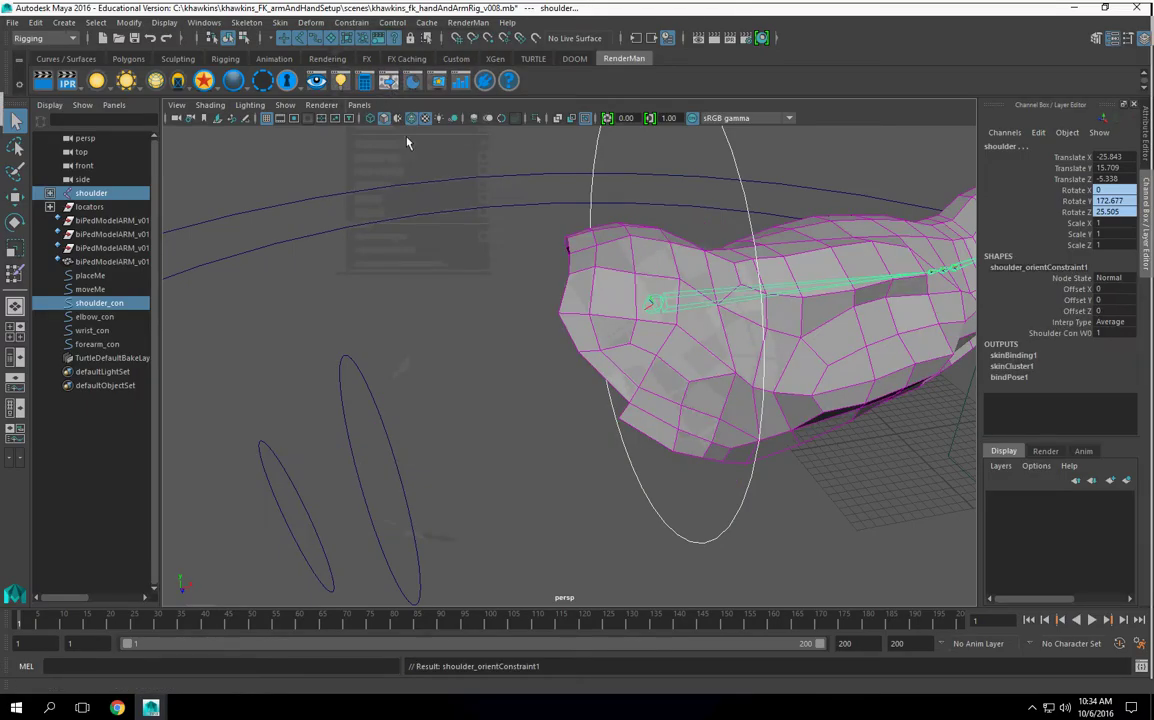
{"action": "scroll", "coordinate": [559, 278], "scroll_direction": "down", "scroll_amount": 5}
{"action": "key", "text": "ctrl+z"}
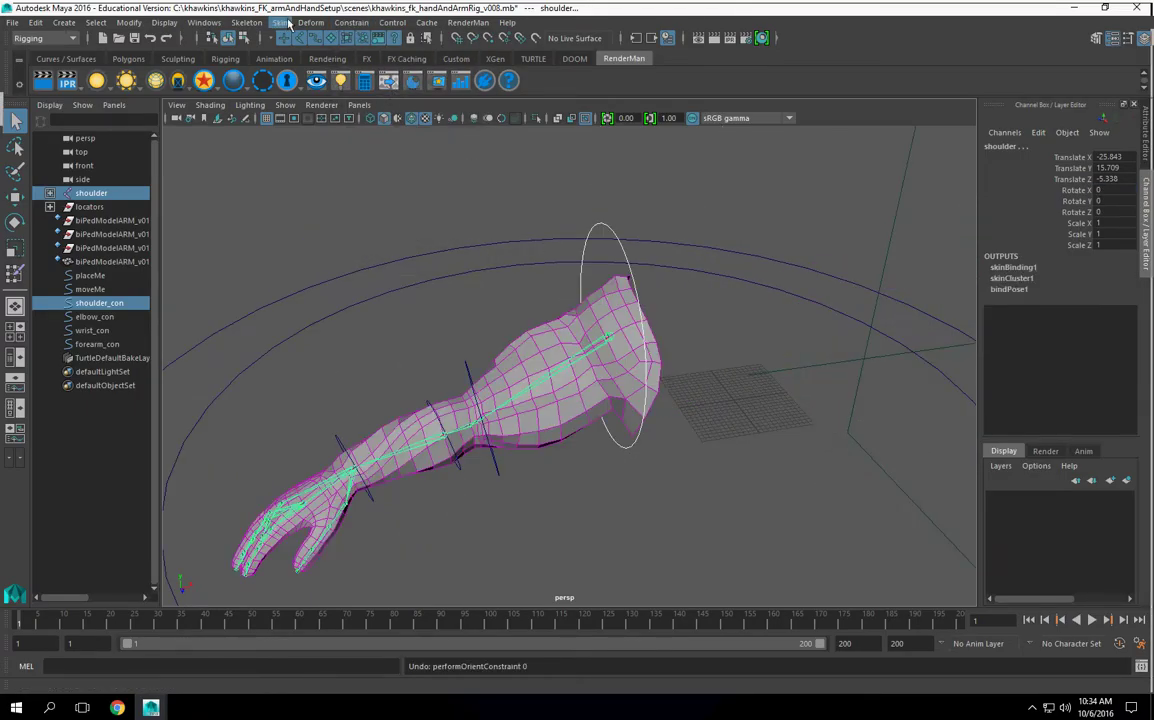
{"action": "key", "text": "ctrl+z"}
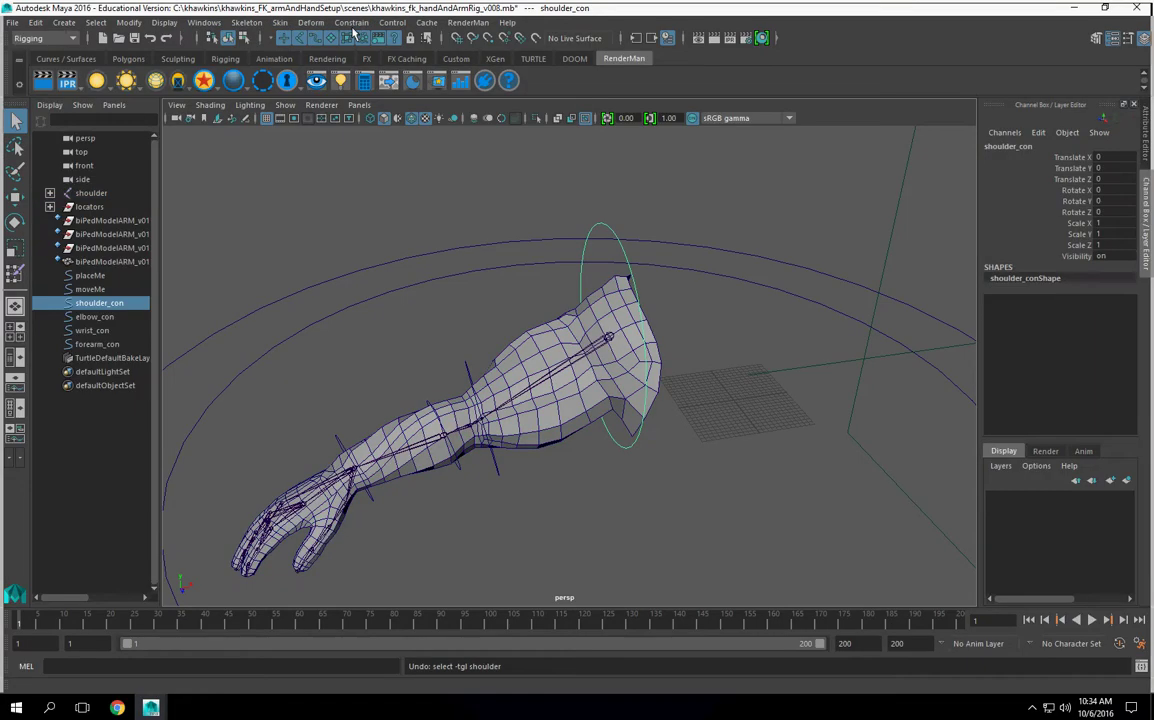
- Orient-constrain the shoulder joint to shoulder_con with Maintain offset enabled, all axes and a weight of 1
{"action": "left_click", "coordinate": [620, 256]}
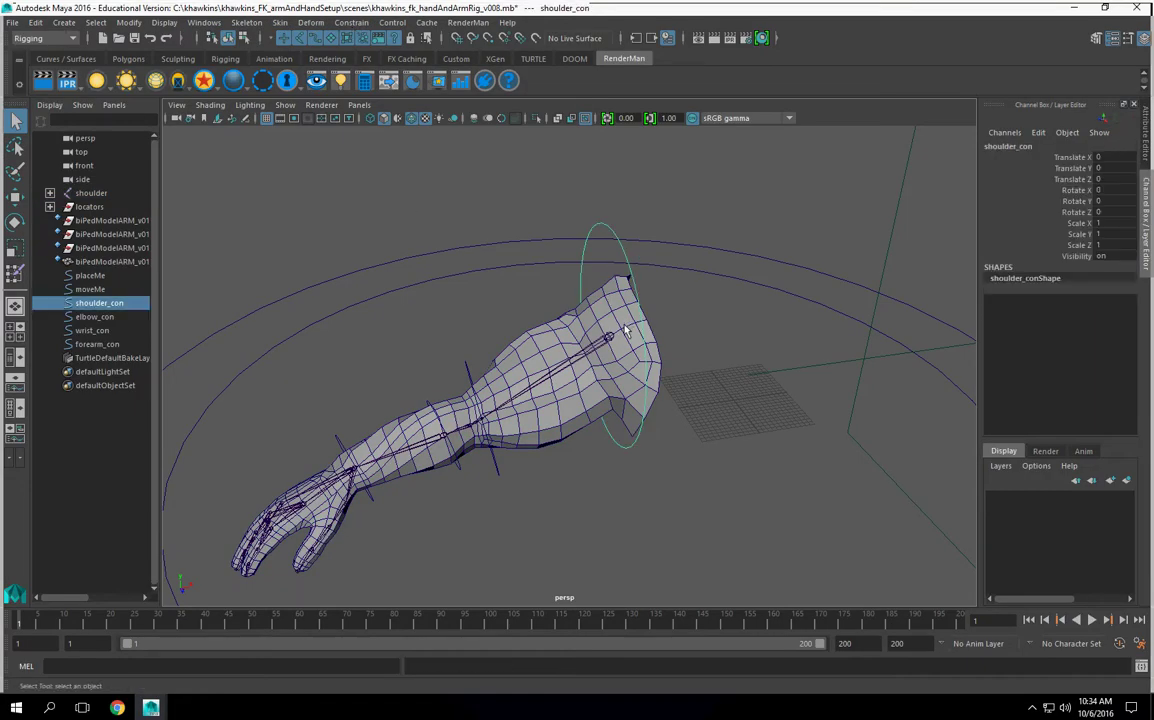
{"action": "left_click", "coordinate": [612, 338], "text": "shift"}
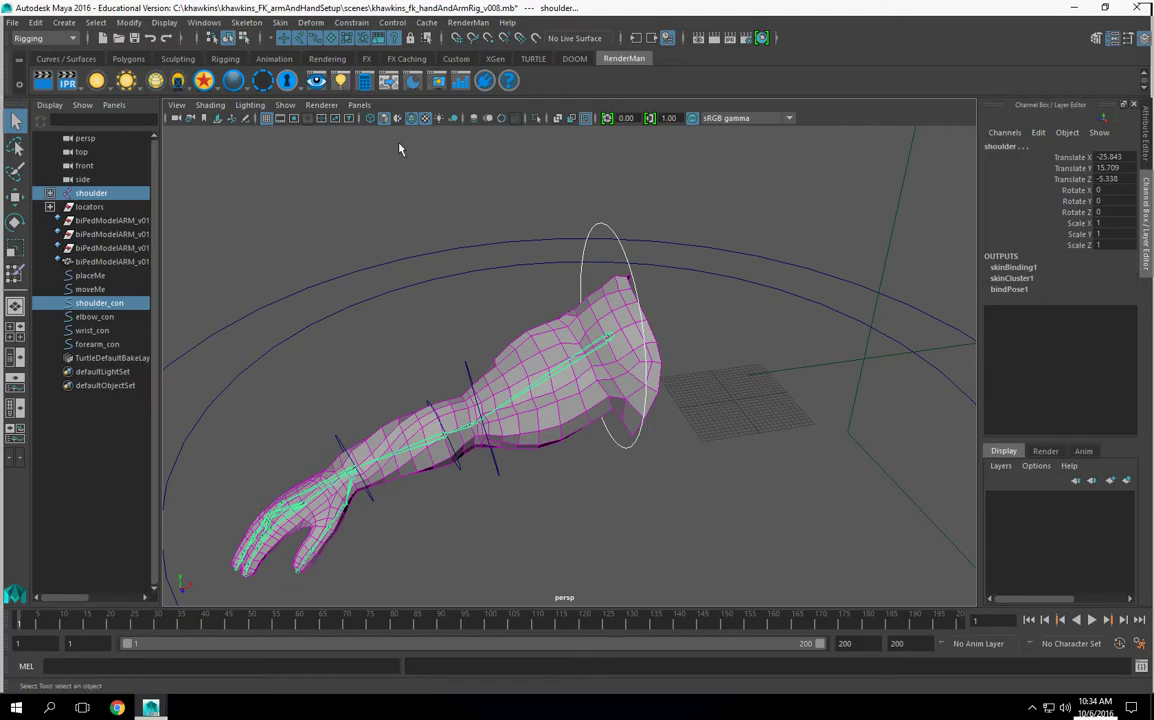
{"action": "left_click", "coordinate": [351, 22]}
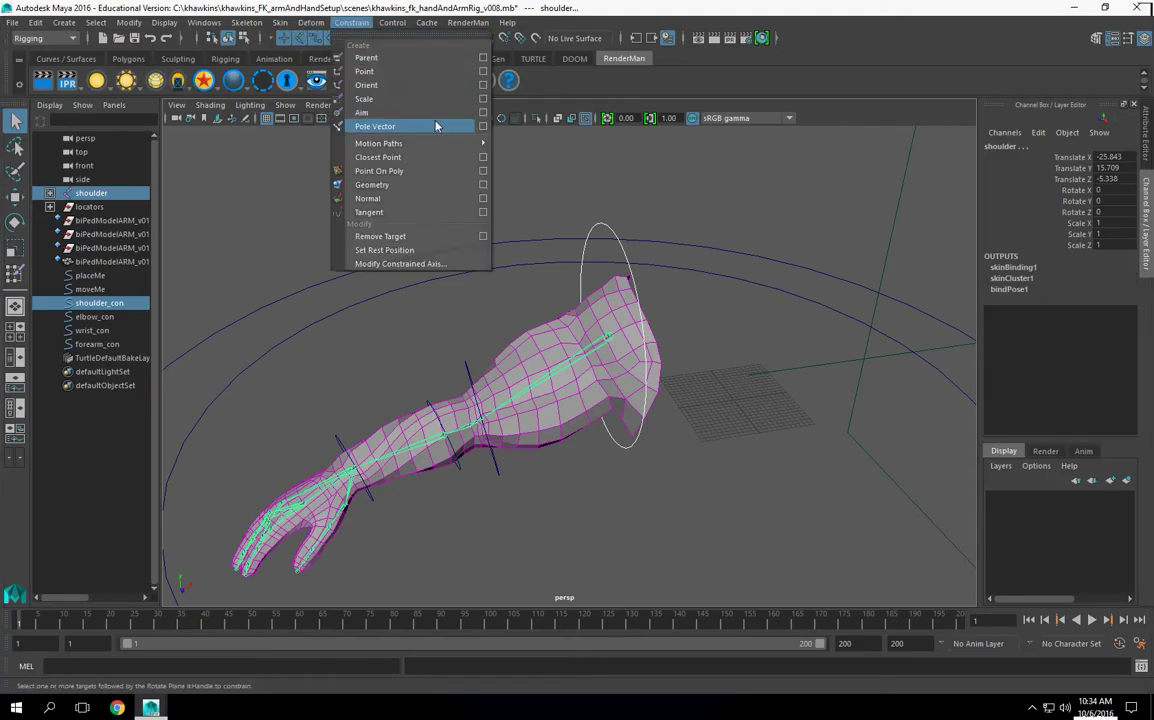
{"action": "left_click", "coordinate": [484, 85]}
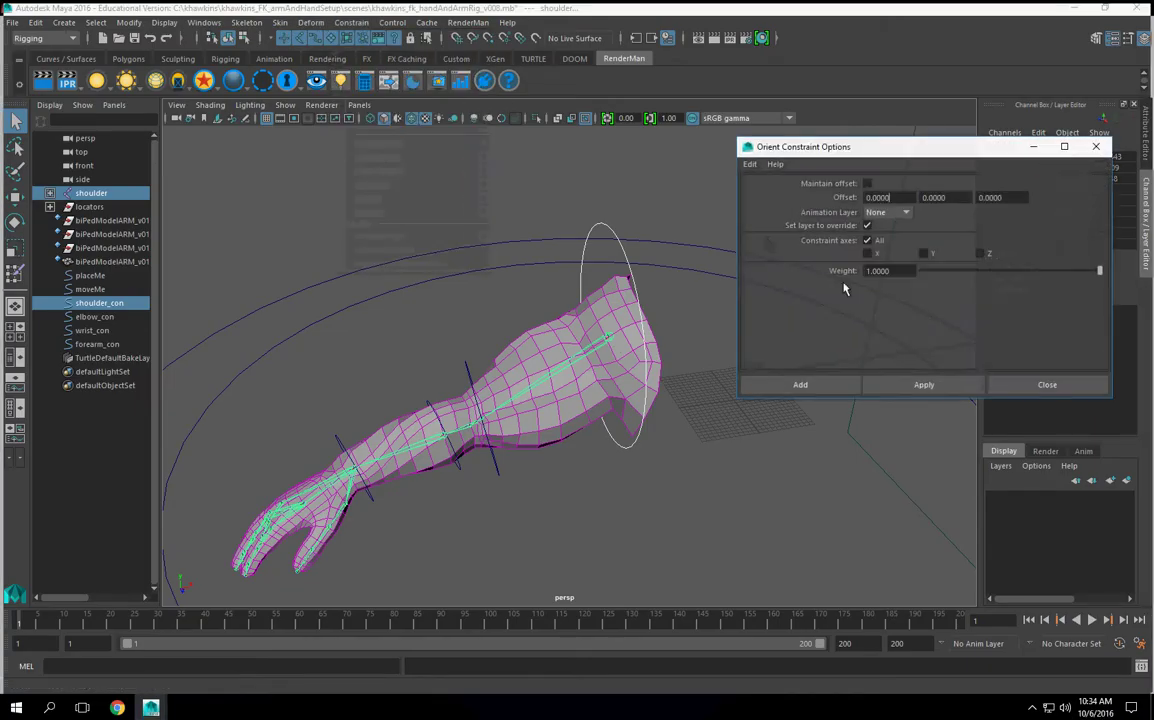
{"action": "left_click", "coordinate": [867, 183]}
{"action": "left_click", "coordinate": [920, 384]}
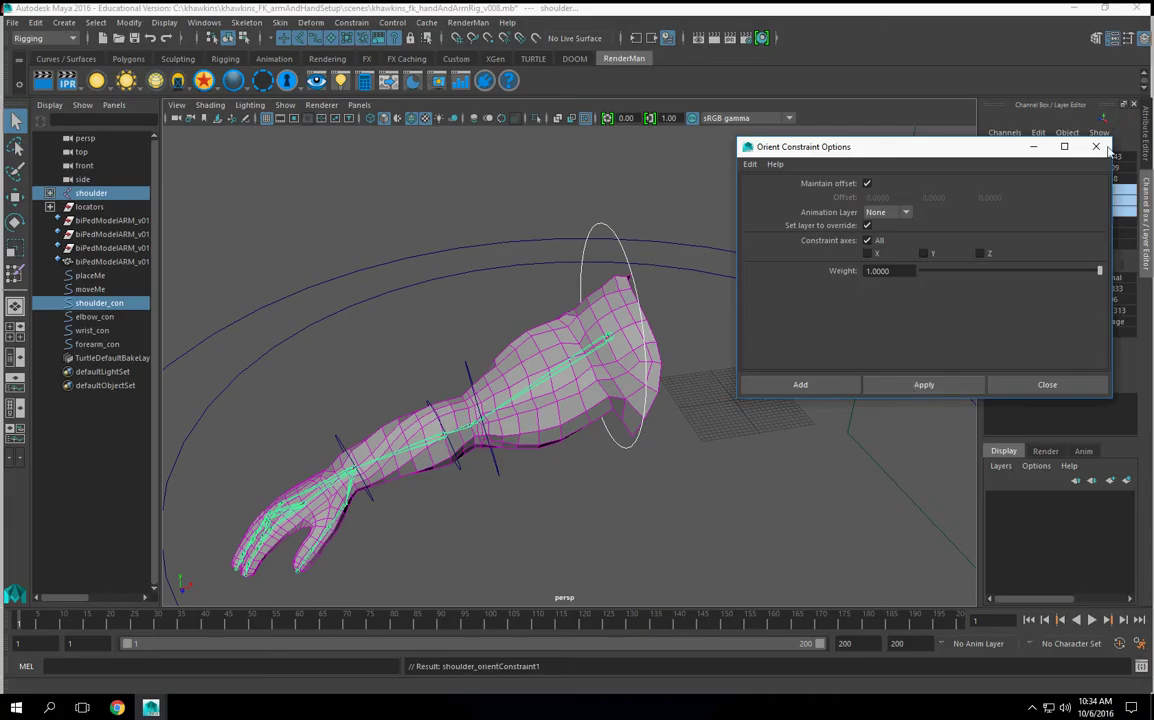
- Close the constraint options, test the shoulder constraint by rotating shoulder_con, and undo the rotation
{"action": "left_click", "coordinate": [1096, 147]}
{"action": "middle_click_drag", "start_coordinate": [562, 408], "coordinate": [639, 335], "text": "alt"}
{"action": "left_click_drag", "start_coordinate": [639, 335], "coordinate": [646, 362], "text": "alt"}
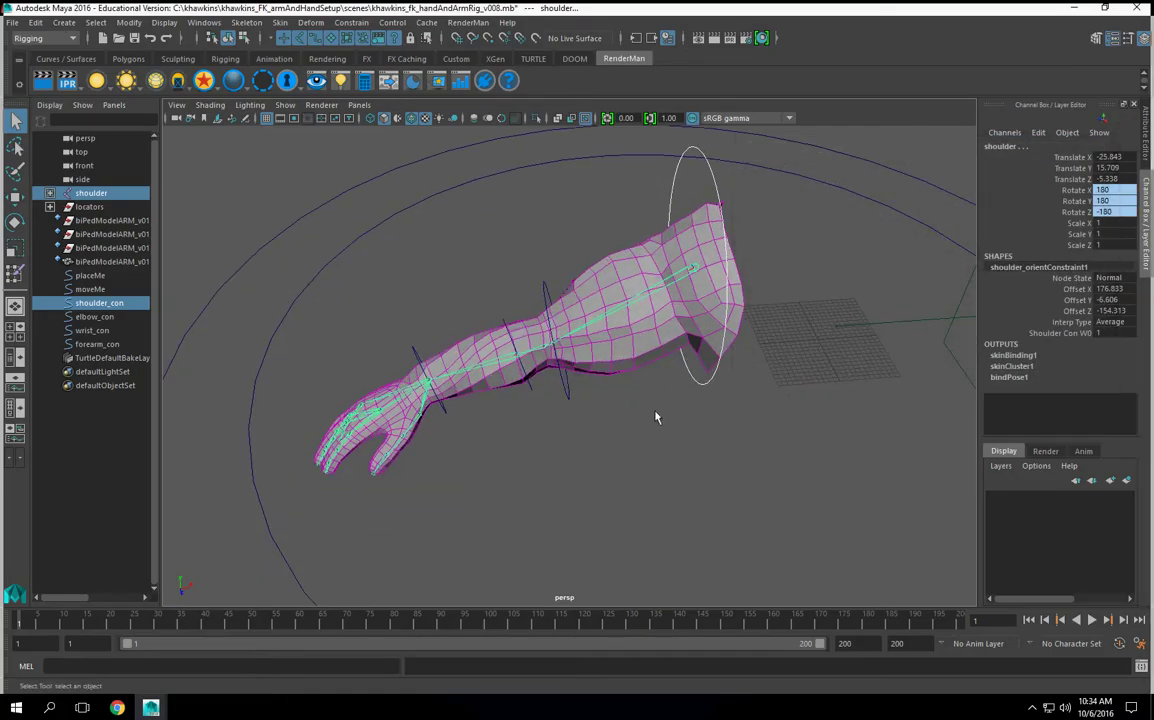
{"action": "left_click", "coordinate": [640, 440]}
{"action": "left_click", "coordinate": [716, 183]}
{"action": "key", "text": "e"}
{"action": "left_click_drag", "start_coordinate": [650, 233], "coordinate": [703, 239]}
{"action": "key", "text": "ctrl+z"}
- Orient-constrain the elbow01 joint to elbow_con by repeating the last constraint with the same options
{"action": "right_click_drag", "start_coordinate": [575, 377], "coordinate": [583, 490], "text": "alt"}
{"action": "left_click_drag", "start_coordinate": [584, 489], "coordinate": [688, 456], "text": "alt"}
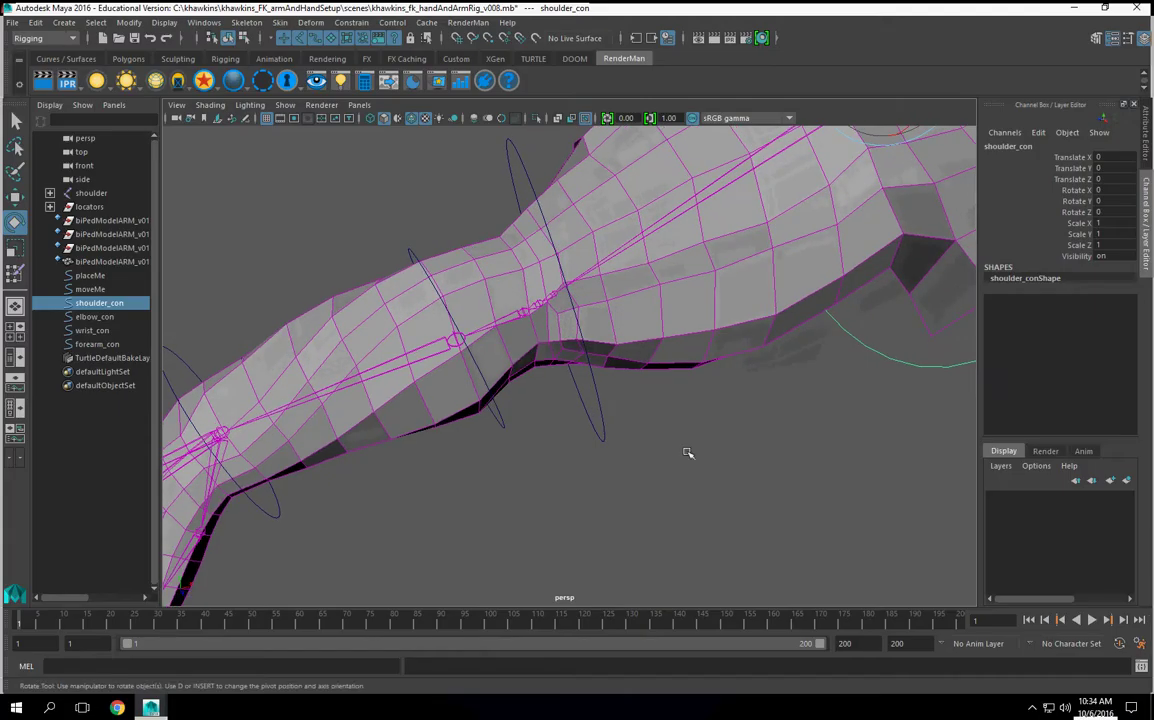
{"action": "middle_click_drag", "start_coordinate": [658, 441], "coordinate": [637, 492], "text": "alt"}
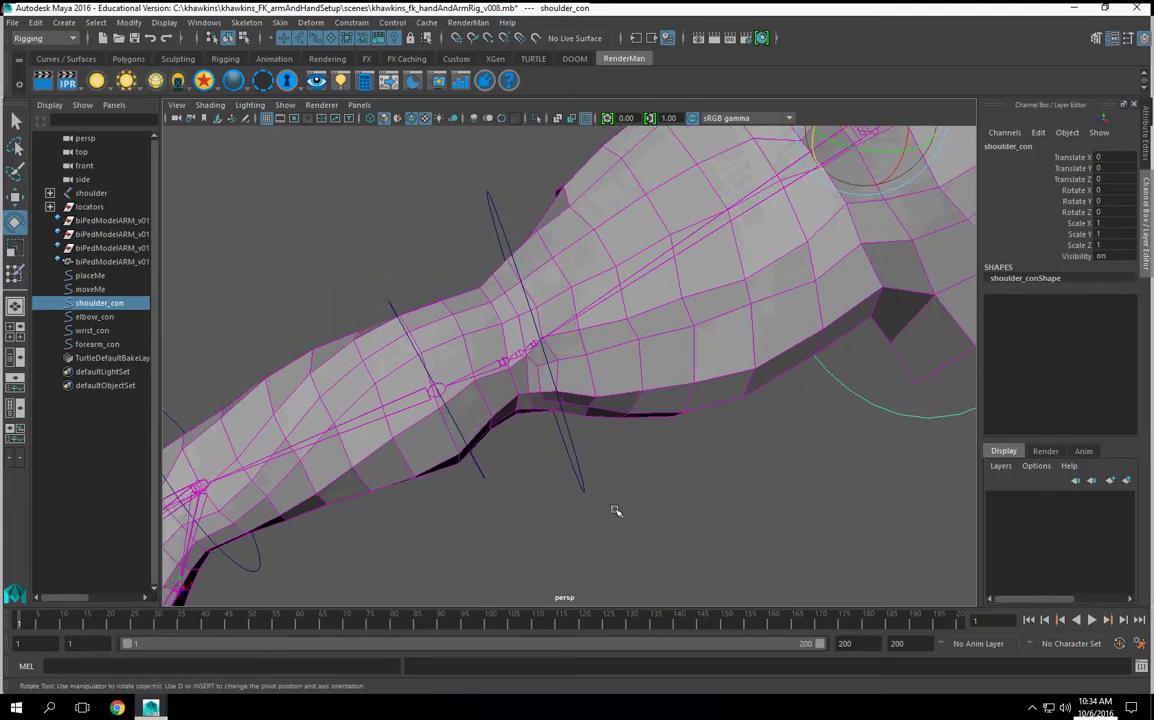
{"action": "left_click", "coordinate": [594, 535]}
{"action": "left_click", "coordinate": [583, 486]}
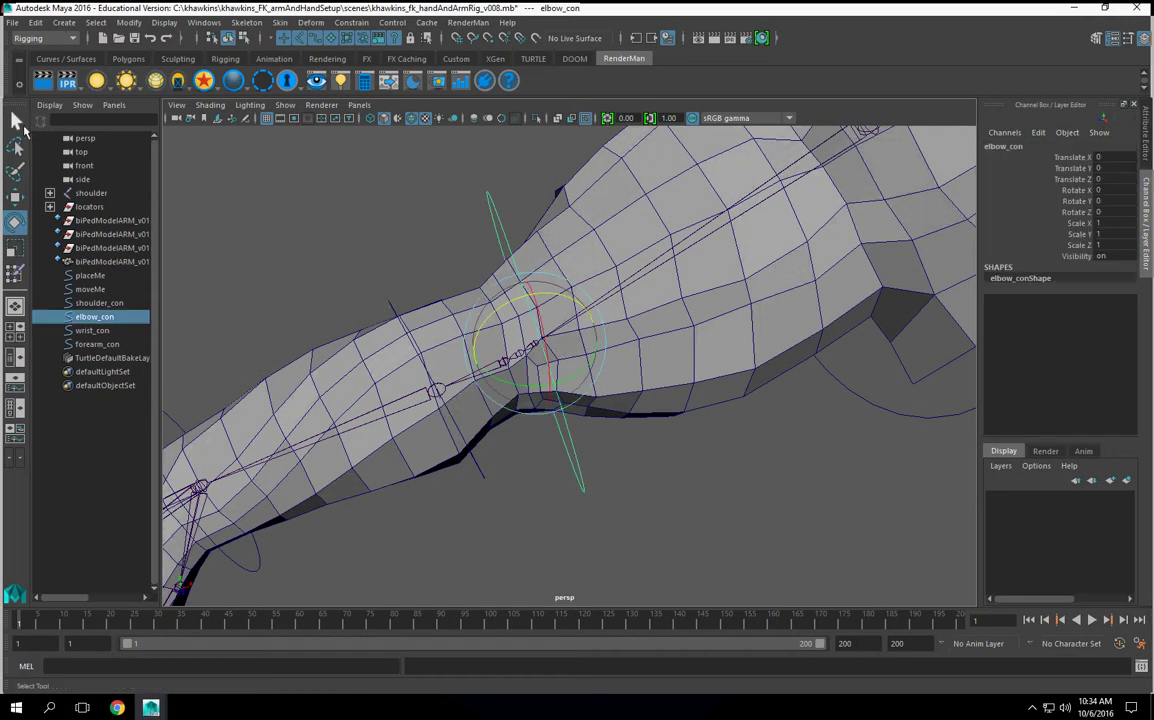
{"action": "left_click", "coordinate": [16, 120]}
{"action": "left_click_drag", "start_coordinate": [600, 430], "coordinate": [658, 418], "text": "alt"}
{"action": "middle_click_drag", "start_coordinate": [632, 391], "coordinate": [614, 426], "text": "alt"}
{"action": "left_click", "coordinate": [615, 485]}
{"action": "left_click", "coordinate": [630, 432]}
{"action": "scroll", "coordinate": [574, 333], "scroll_direction": "up", "scroll_amount": 4}
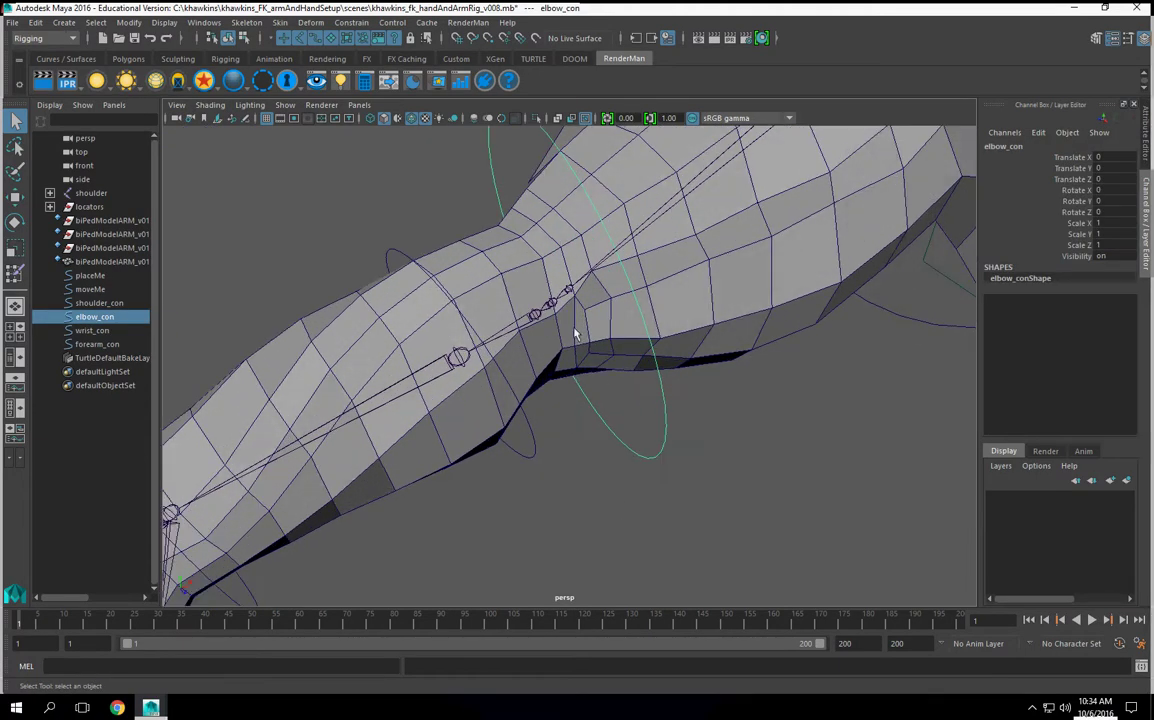
{"action": "left_click", "coordinate": [571, 290]}
{"action": "left_click_drag", "start_coordinate": [585, 319], "coordinate": [631, 375], "text": "alt"}
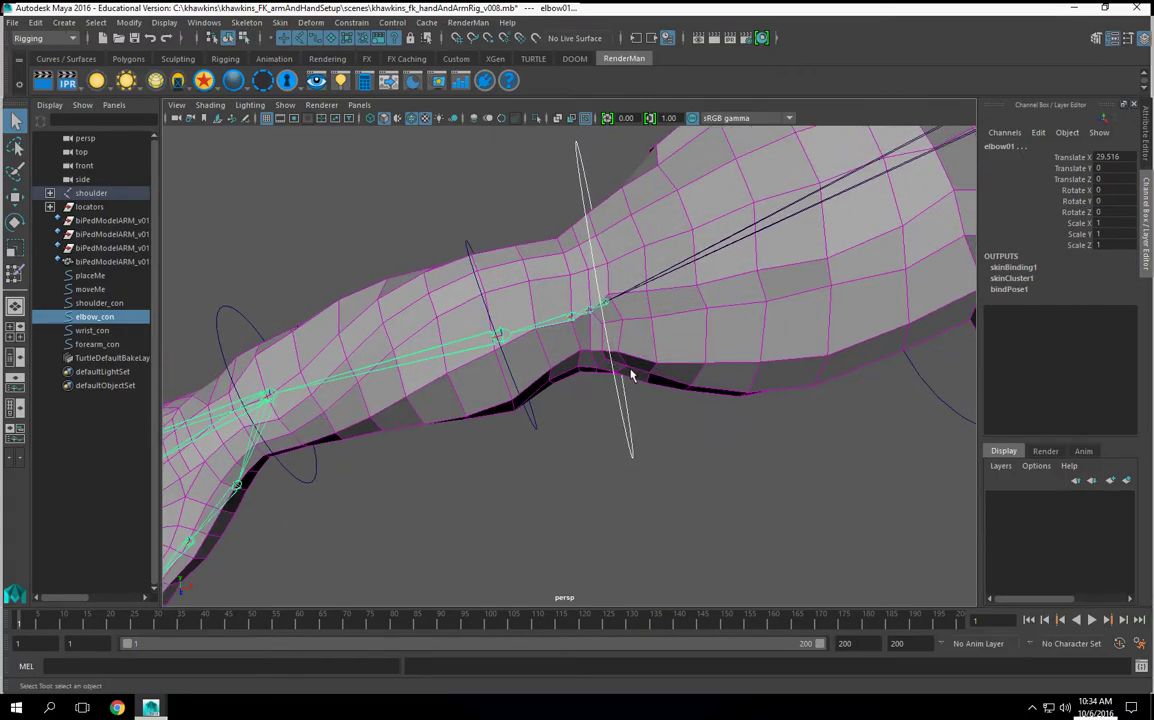
{"action": "key", "text": "g"}
{"action": "left_click_drag", "start_coordinate": [613, 530], "coordinate": [628, 484], "text": "alt"}
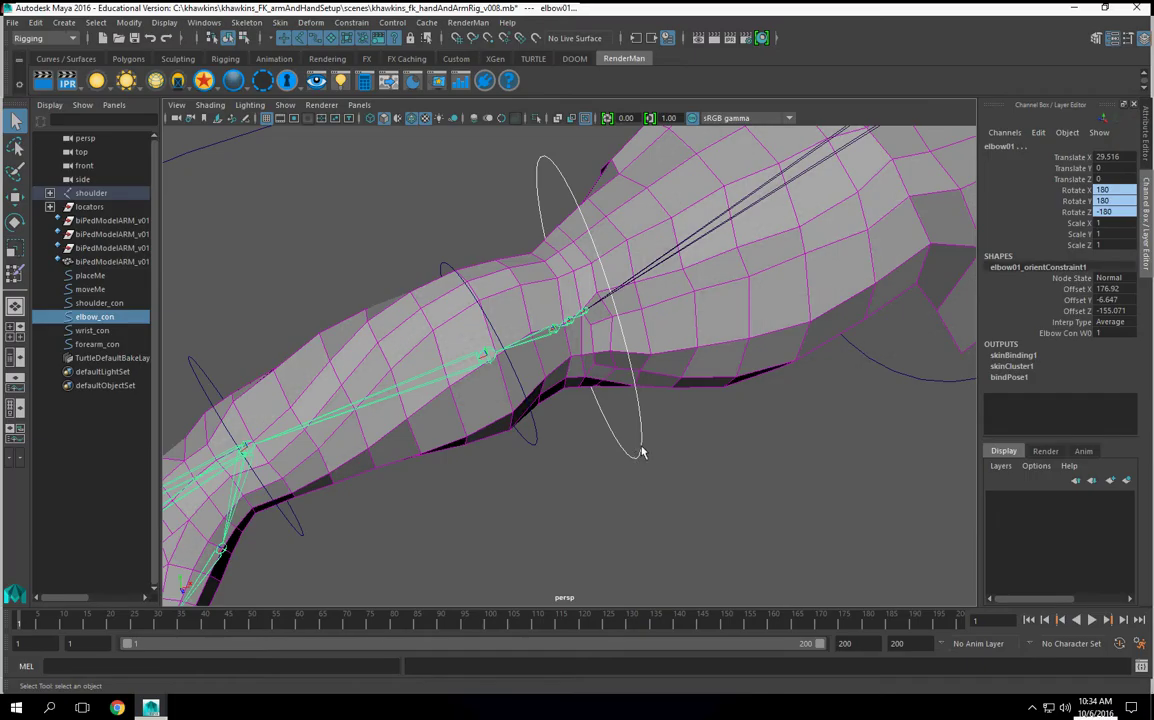
- Test the elbow constraint by rotating elbow_con about 73 degrees around Y, and undo the rotation
{"action": "left_click", "coordinate": [632, 455]}
{"action": "left_click", "coordinate": [15, 222]}
{"action": "left_click_drag", "start_coordinate": [575, 320], "coordinate": [653, 372]}
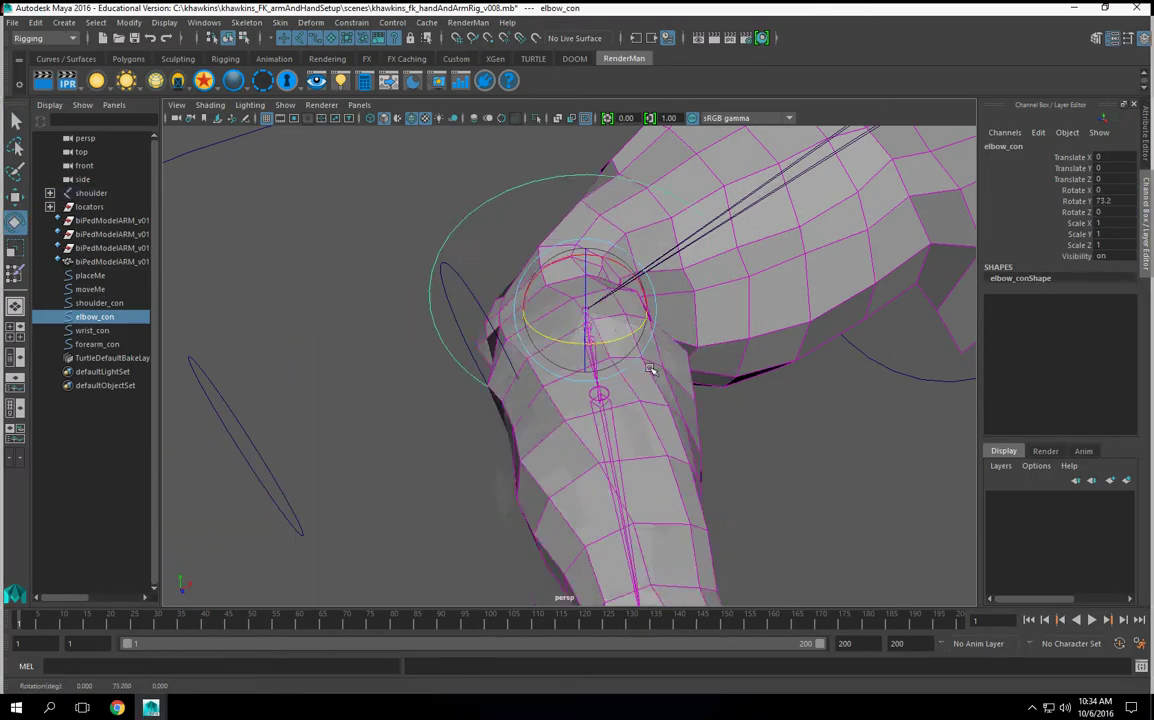
{"action": "key", "text": "ctrl+z"}
- Orient-constrain the forearm joint to forearm_con by repeating the last constraint
{"action": "middle_click_drag", "start_coordinate": [584, 426], "coordinate": [586, 426], "text": "alt"}
{"action": "left_click_drag", "start_coordinate": [586, 426], "coordinate": [618, 430], "text": "alt"}
{"action": "left_click", "coordinate": [617, 412]}
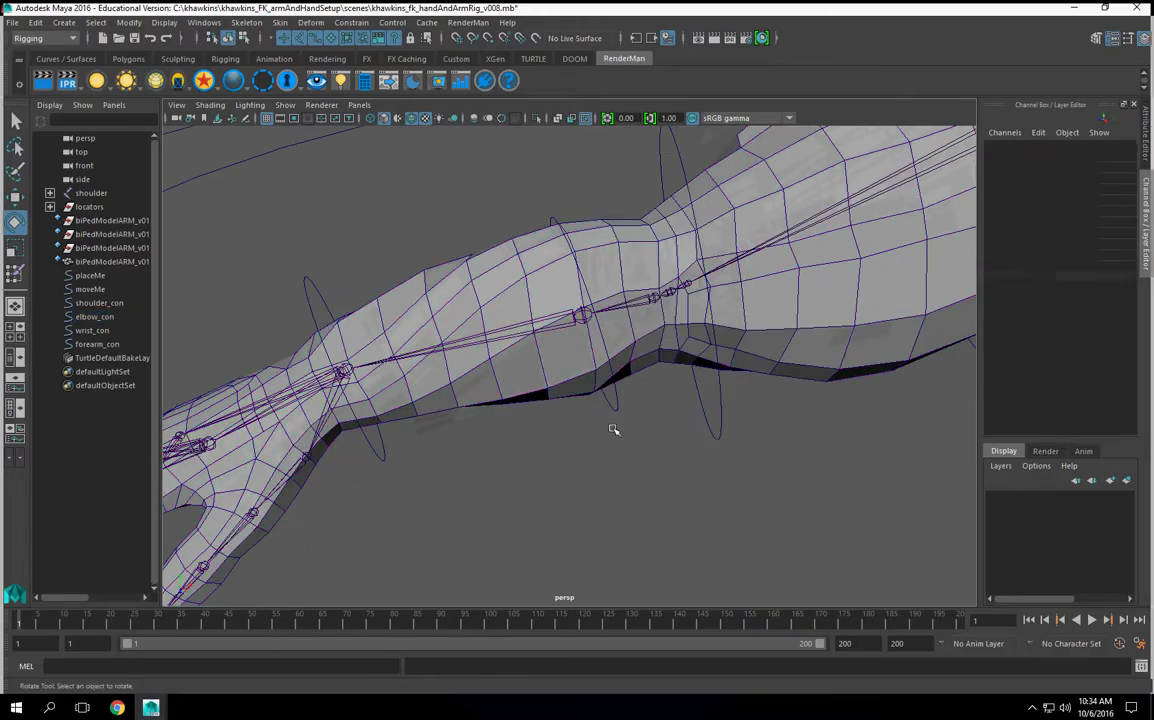
{"action": "left_click", "coordinate": [616, 407]}
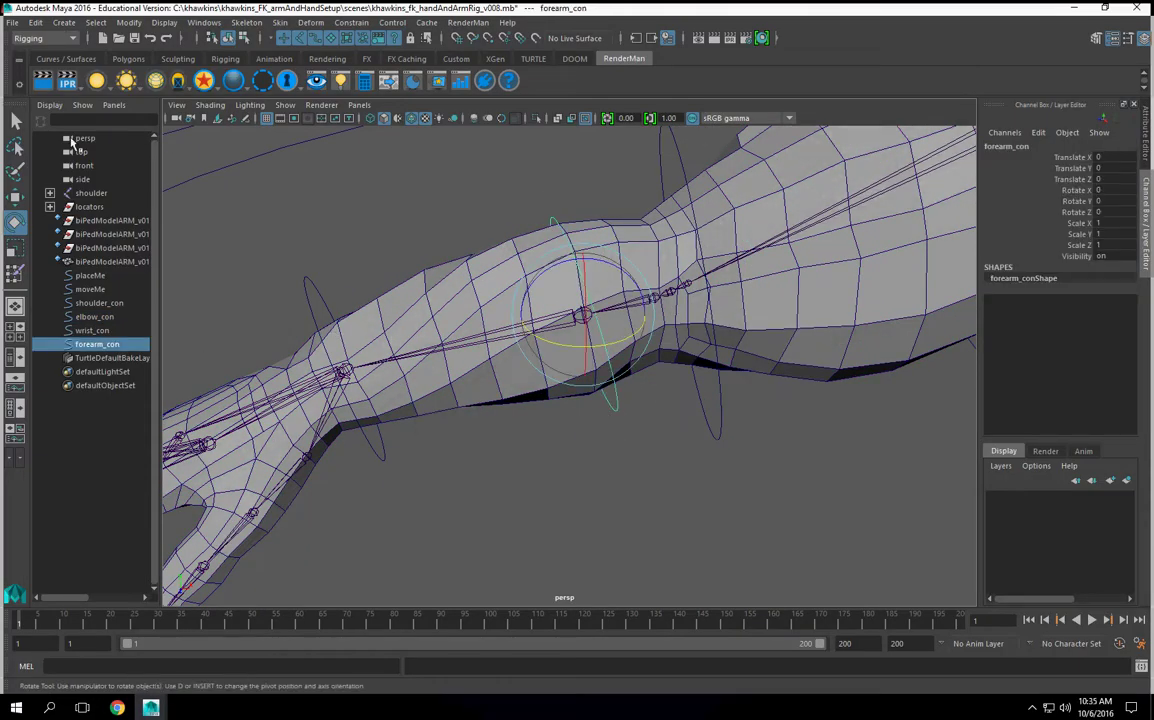
{"action": "left_click", "coordinate": [15, 119]}
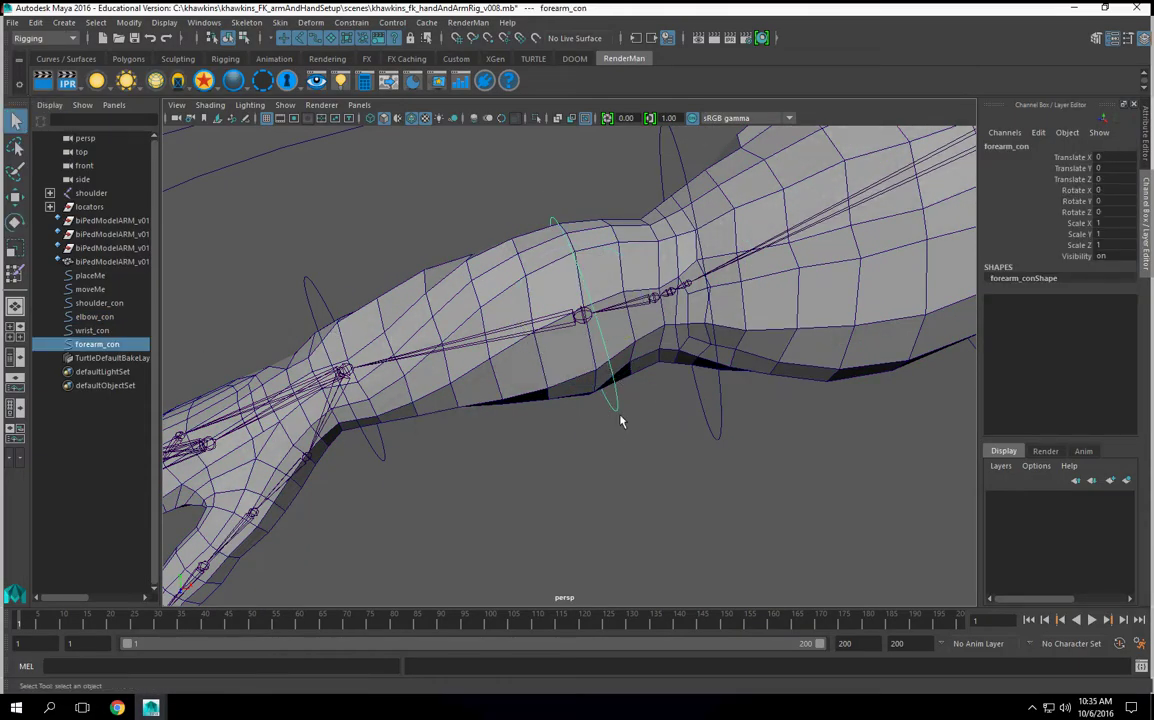
{"action": "left_click", "coordinate": [563, 323]}
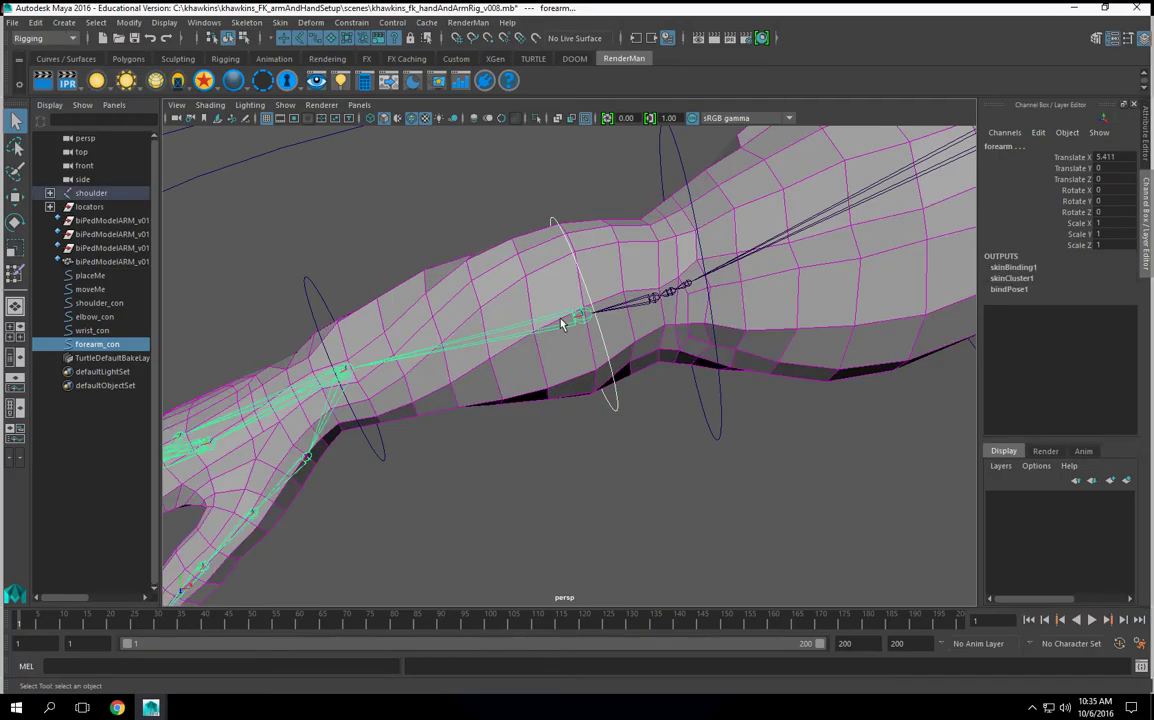
{"action": "key", "text": "g"}
{"action": "left_click_drag", "start_coordinate": [600, 441], "coordinate": [608, 446], "text": "alt"}
- Orient-constrain the wrist joint to wrist_con by repeating the last constraint
{"action": "left_click", "coordinate": [443, 436]}
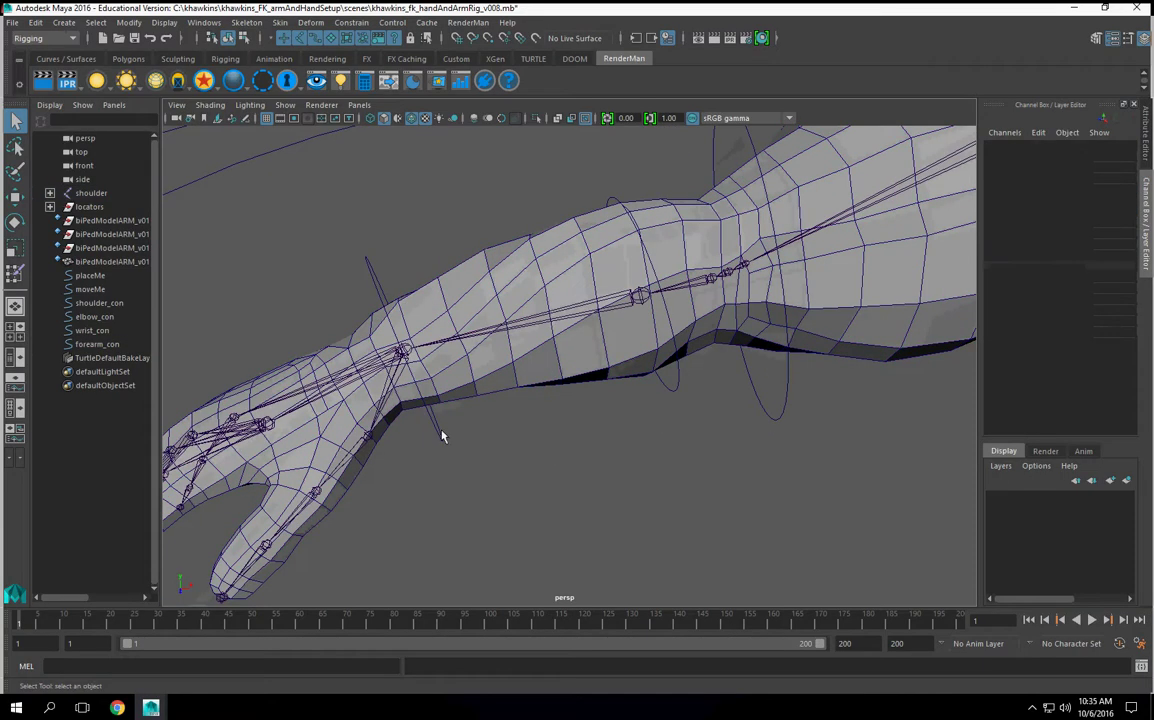
{"action": "left_click", "coordinate": [437, 431]}
{"action": "left_click", "coordinate": [408, 349], "text": "shift"}
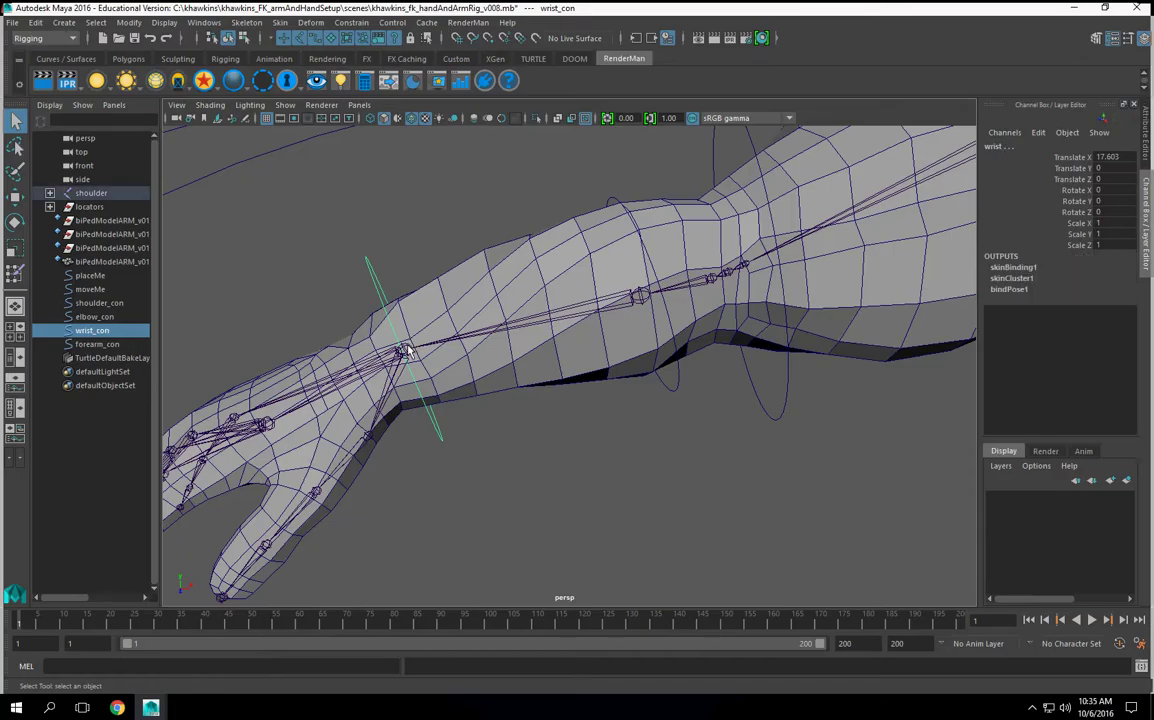
{"action": "key", "text": "g"}
{"action": "scroll", "coordinate": [592, 379], "scroll_direction": "down", "scroll_amount": 4}
{"action": "left_click_drag", "start_coordinate": [593, 385], "coordinate": [597, 390], "text": "alt"}
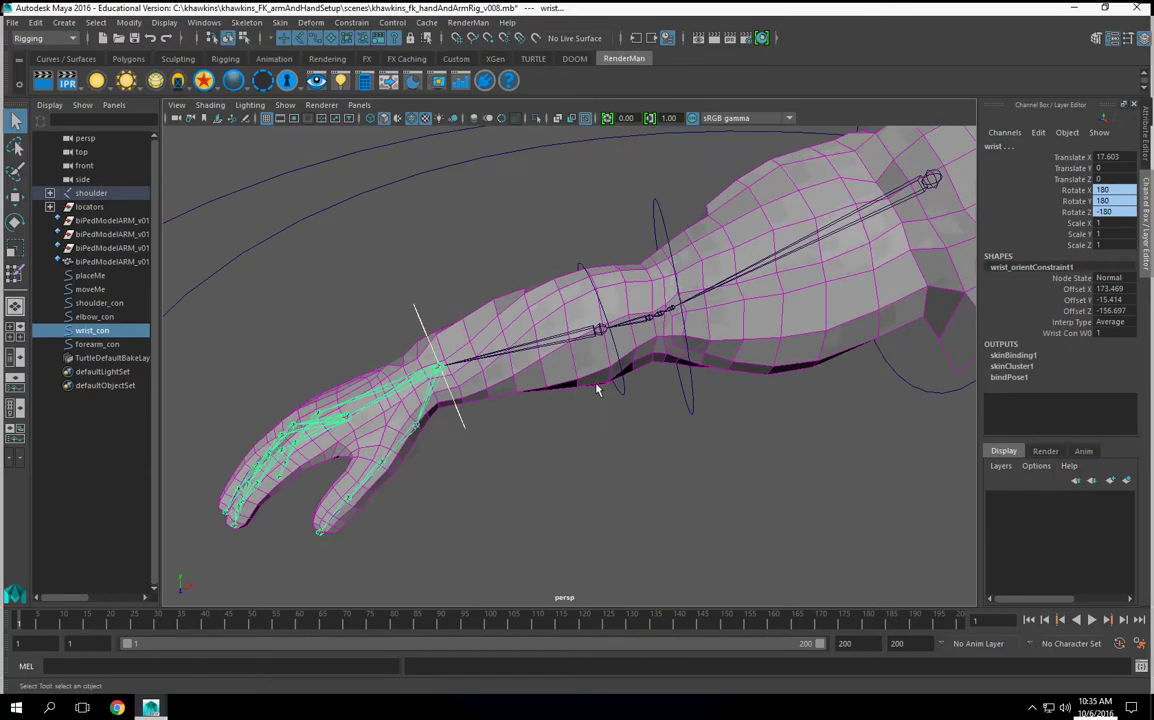
- Try rotating forearm_con to test the forearm, and undo back to the wrist selection
{"action": "left_click", "coordinate": [624, 390]}
{"action": "left_click", "coordinate": [15, 223]}
{"action": "mouse_move", "coordinate": [614, 306]}
{"action": "left_mouse_down", "text": "alt"}
{"action": "mouse_move", "coordinate": [643, 320]}
{"action": "mouse_move", "coordinate": [549, 283]}
{"action": "mouse_move", "coordinate": [603, 313]}
{"action": "mouse_move", "coordinate": [564, 295]}
{"action": "mouse_move", "coordinate": [592, 312]}
{"action": "left_mouse_up", "text": "alt"}
{"action": "key", "text": "ctrl+z"}
{"action": "key", "text": "ctrl+z"}
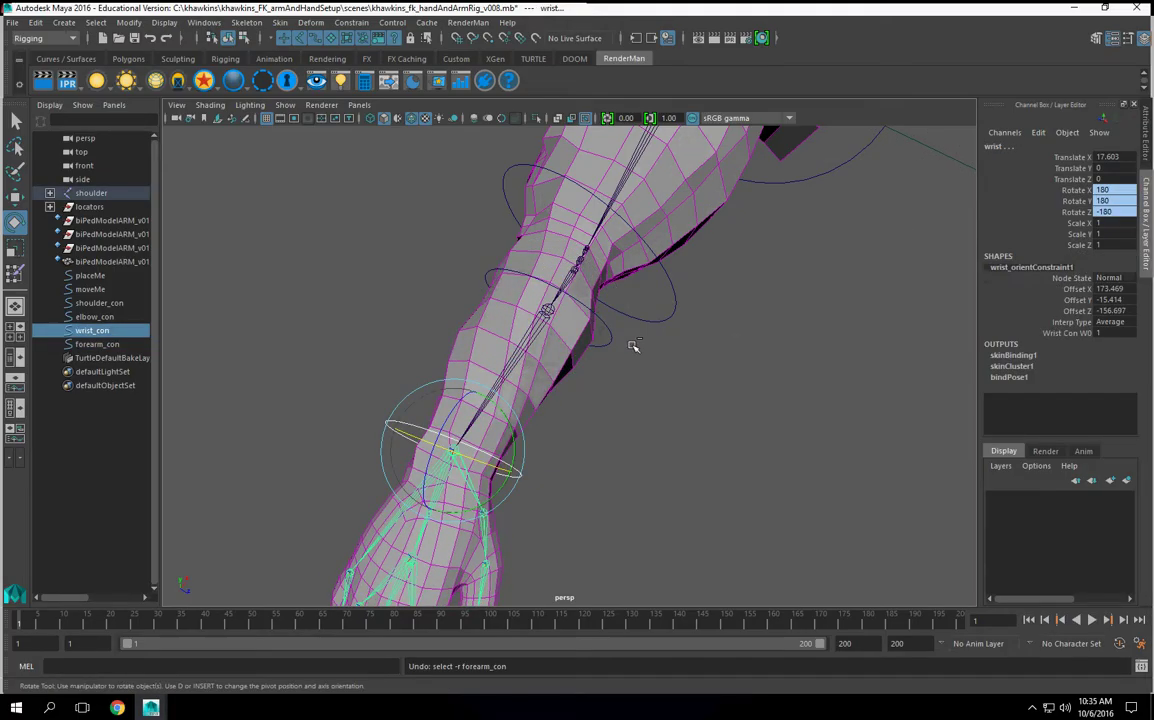
- Select the forearm_con curve and delete it
{"action": "left_click_drag", "start_coordinate": [628, 384], "coordinate": [617, 379], "text": "alt"}
{"action": "key", "text": "ctrl+z"}
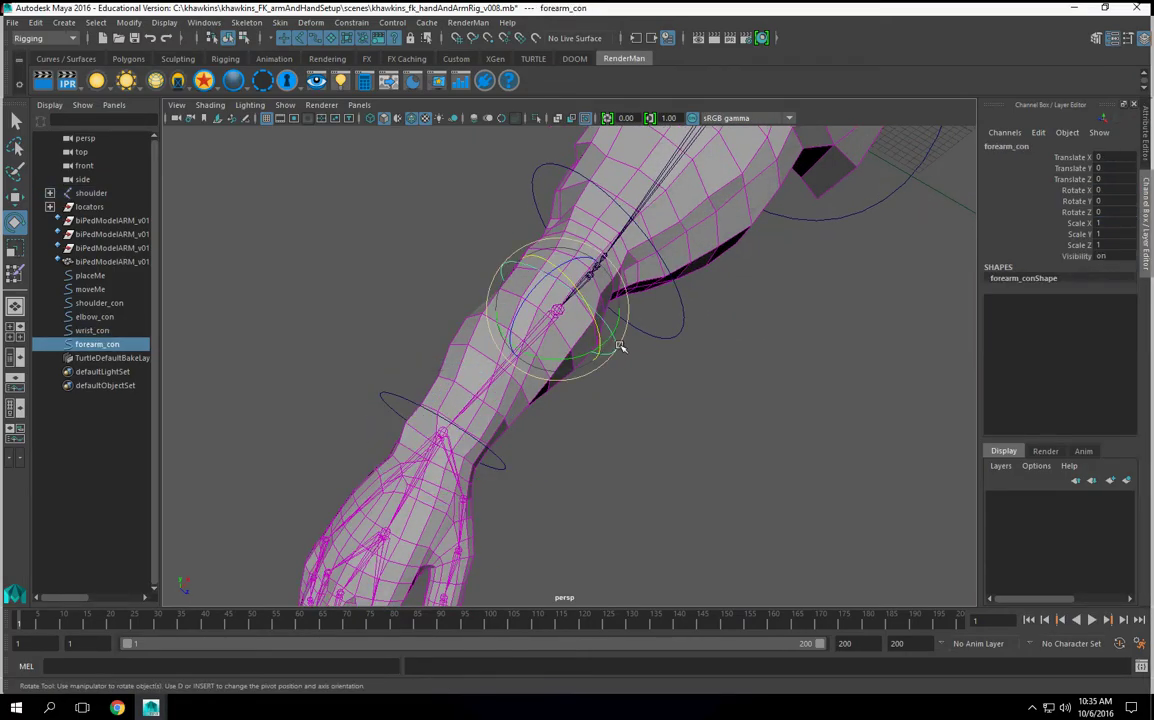
{"action": "key", "text": "ctrl+z"}
- Test the wrist constraint by rotating wrist_con, and undo the rotation
{"action": "scroll", "coordinate": [550, 440], "scroll_direction": "up", "scroll_amount": 5}
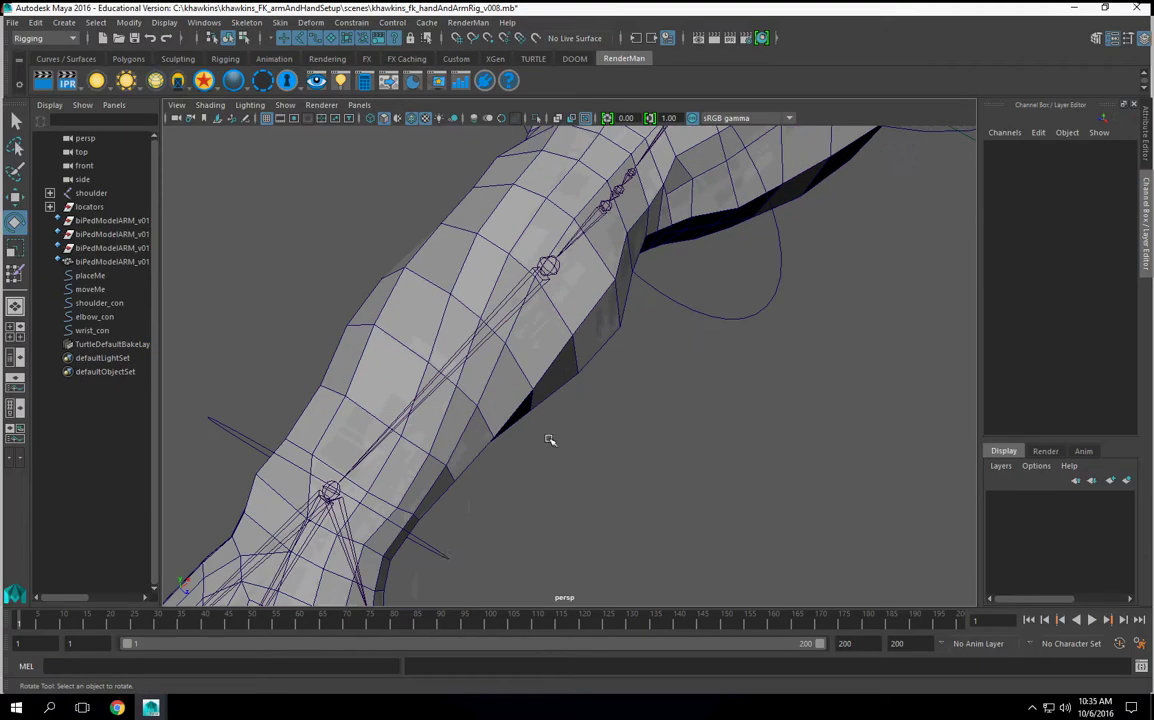
{"action": "left_click", "coordinate": [445, 559]}
{"action": "left_click_drag", "start_coordinate": [474, 559], "coordinate": [443, 430], "text": "alt"}
{"action": "key", "text": "ctrl+z"}
{"action": "scroll", "coordinate": [620, 467], "scroll_direction": "down", "scroll_amount": 2}
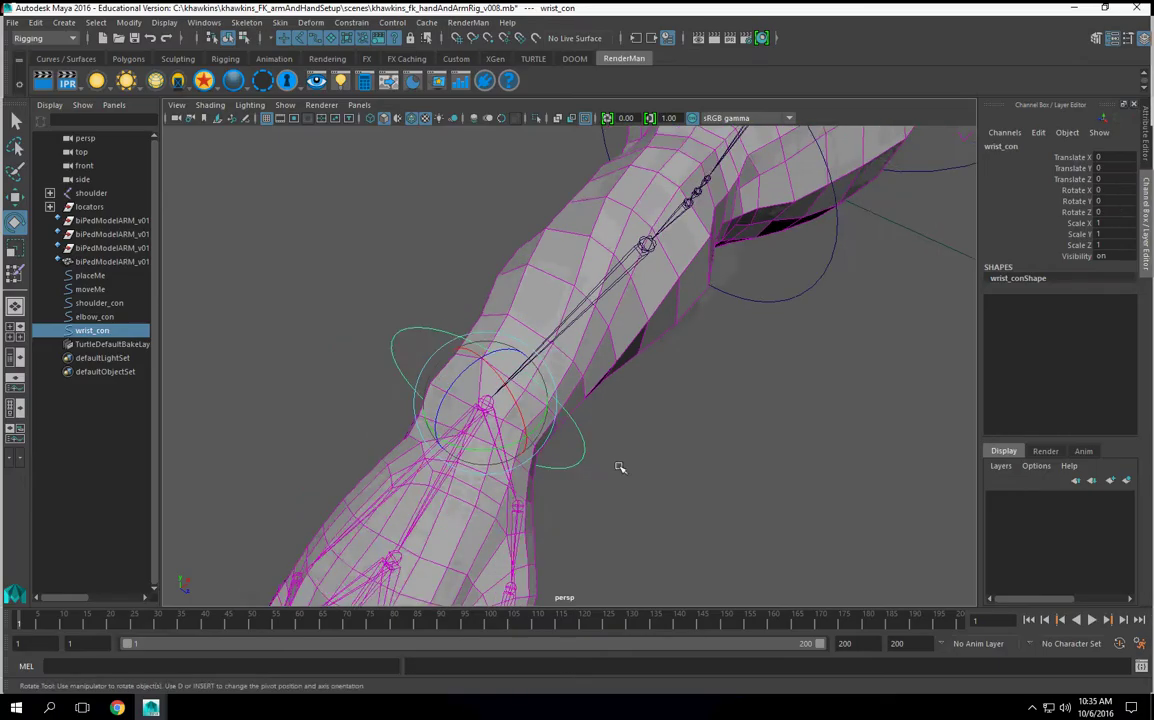
- Select the wrist_con curve and activate the Scale tool on it
{"action": "left_click_drag", "start_coordinate": [620, 467], "coordinate": [631, 451], "text": "alt"}
{"action": "left_click", "coordinate": [555, 453]}
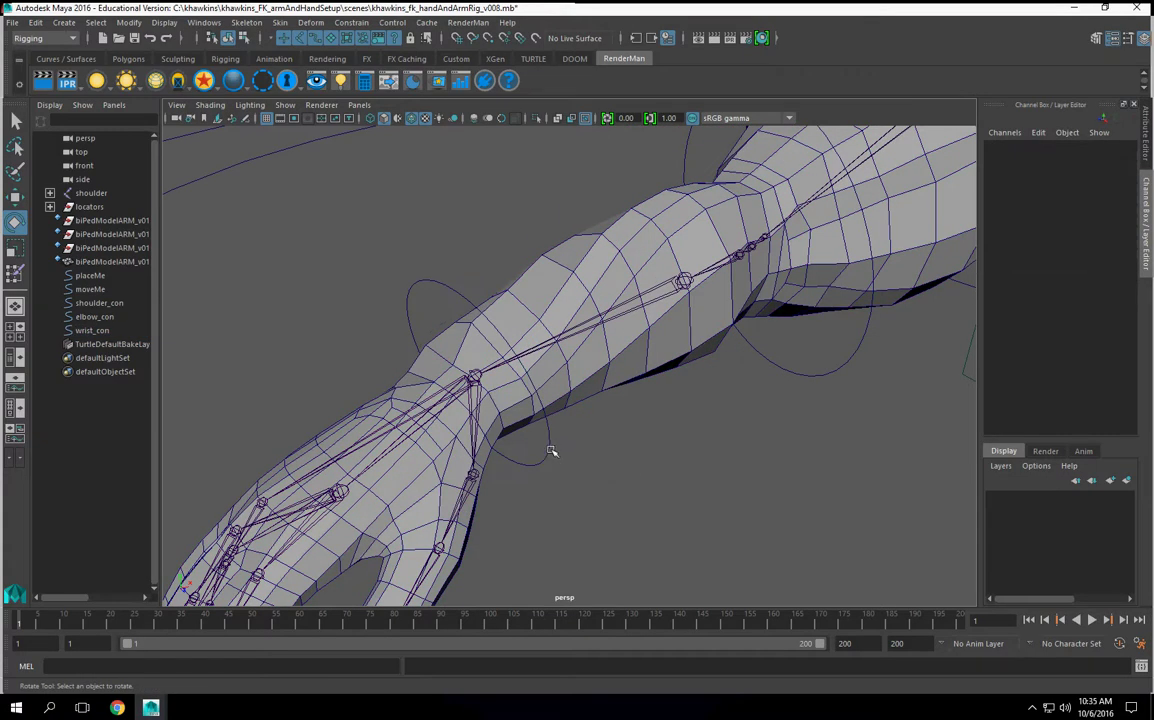
{"action": "left_click", "coordinate": [552, 452]}
{"action": "left_click", "coordinate": [15, 121]}
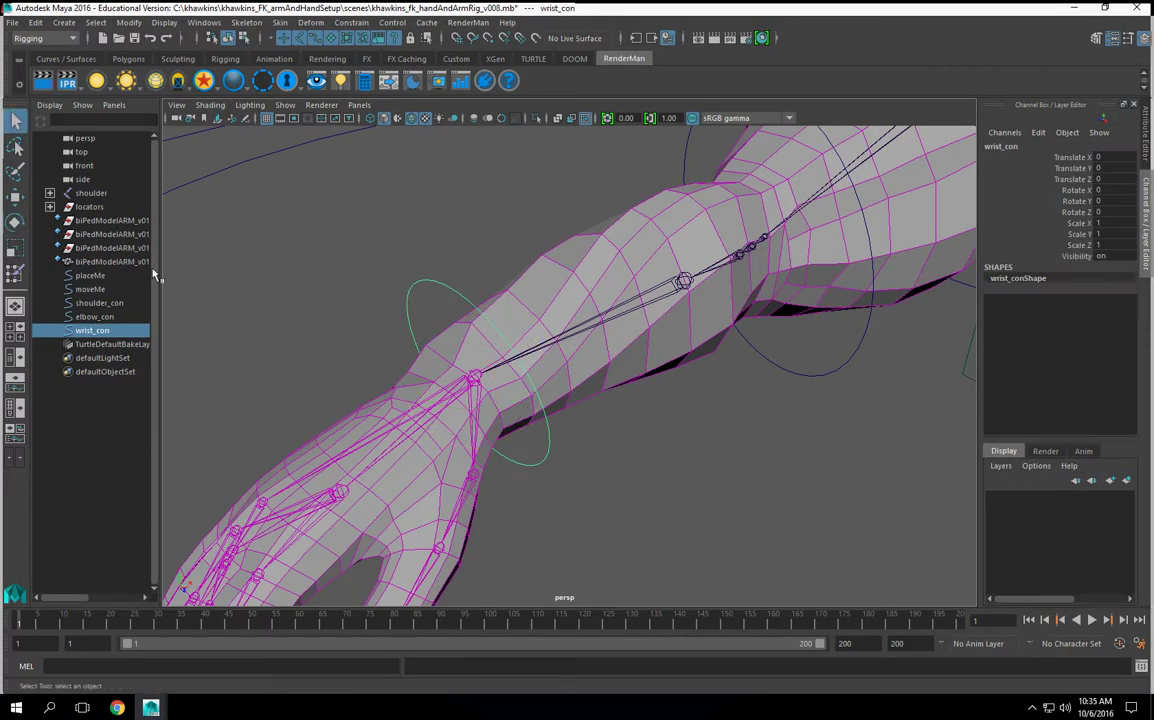
{"action": "left_click", "coordinate": [15, 249]}
{"action": "left_click_drag", "start_coordinate": [462, 382], "coordinate": [590, 466], "text": "alt"}
{"action": "left_click", "coordinate": [680, 475]}
{"action": "left_click", "coordinate": [543, 458]}
- Open the Orient Constraint options and move the window clear of the forearm and wrist
{"action": "key", "text": "space"}
{"action": "left_click", "coordinate": [570, 222]}
{"action": "left_click", "coordinate": [351, 22]}
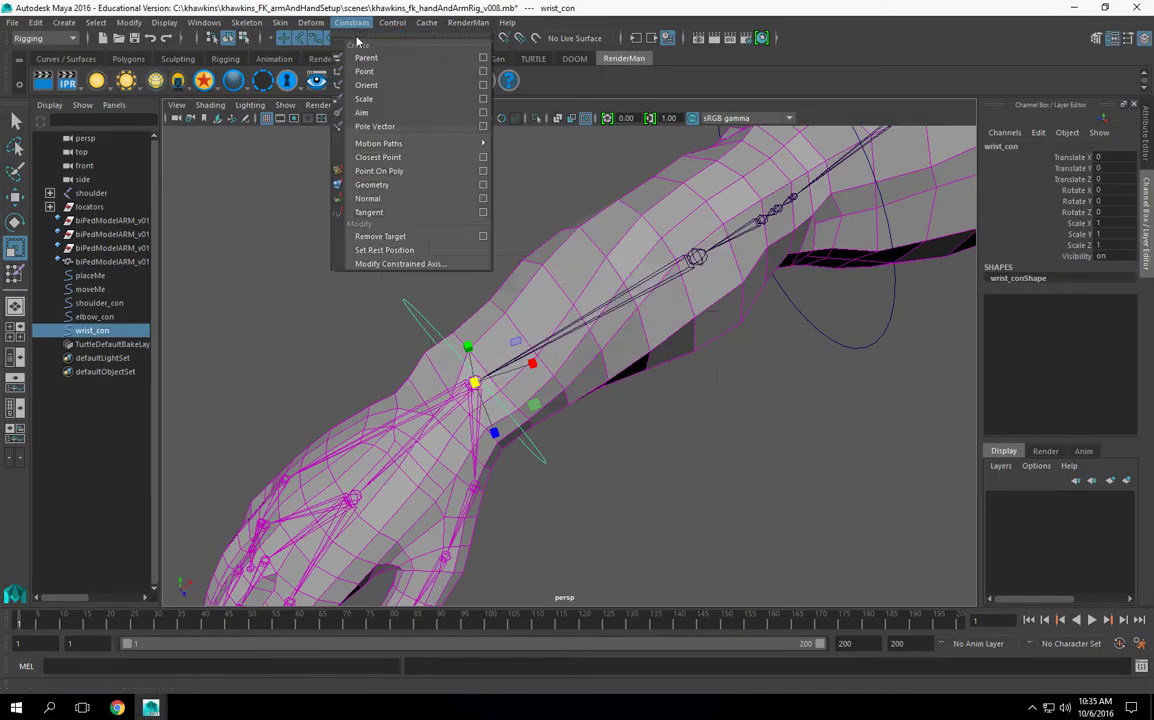
{"action": "left_click", "coordinate": [483, 85]}
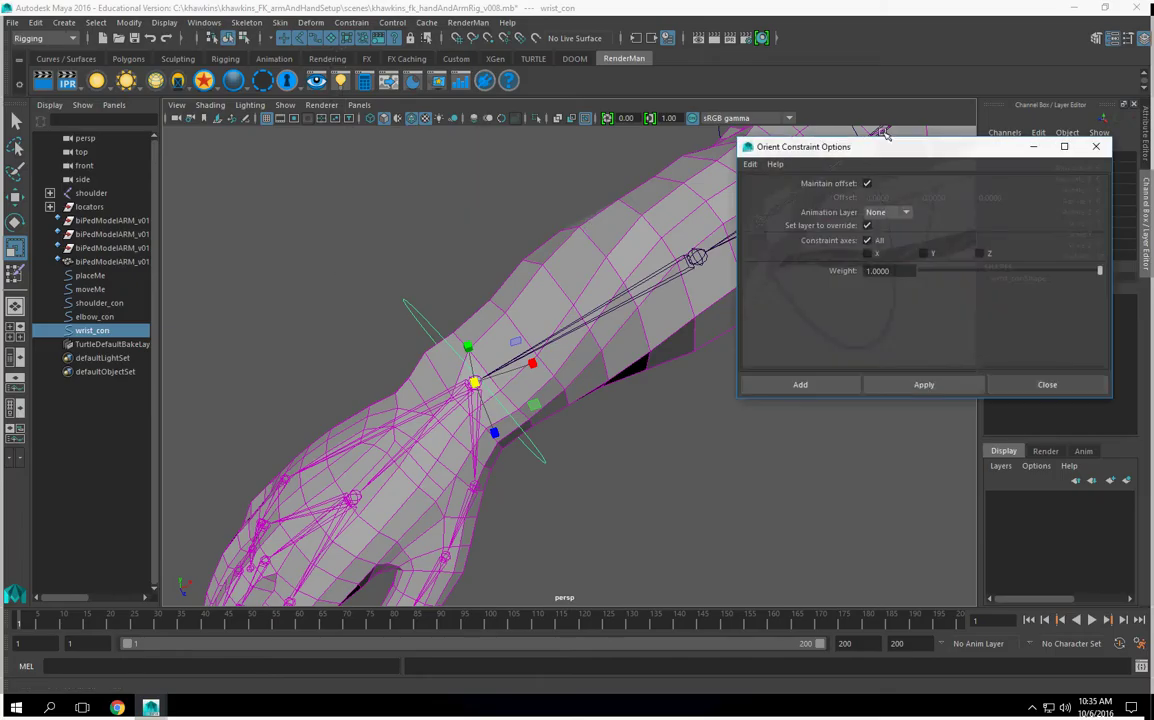
{"action": "left_click_drag", "start_coordinate": [790, 146], "coordinate": [187, 119]}
{"action": "middle_click_drag", "start_coordinate": [683, 368], "coordinate": [755, 401], "text": "alt"}
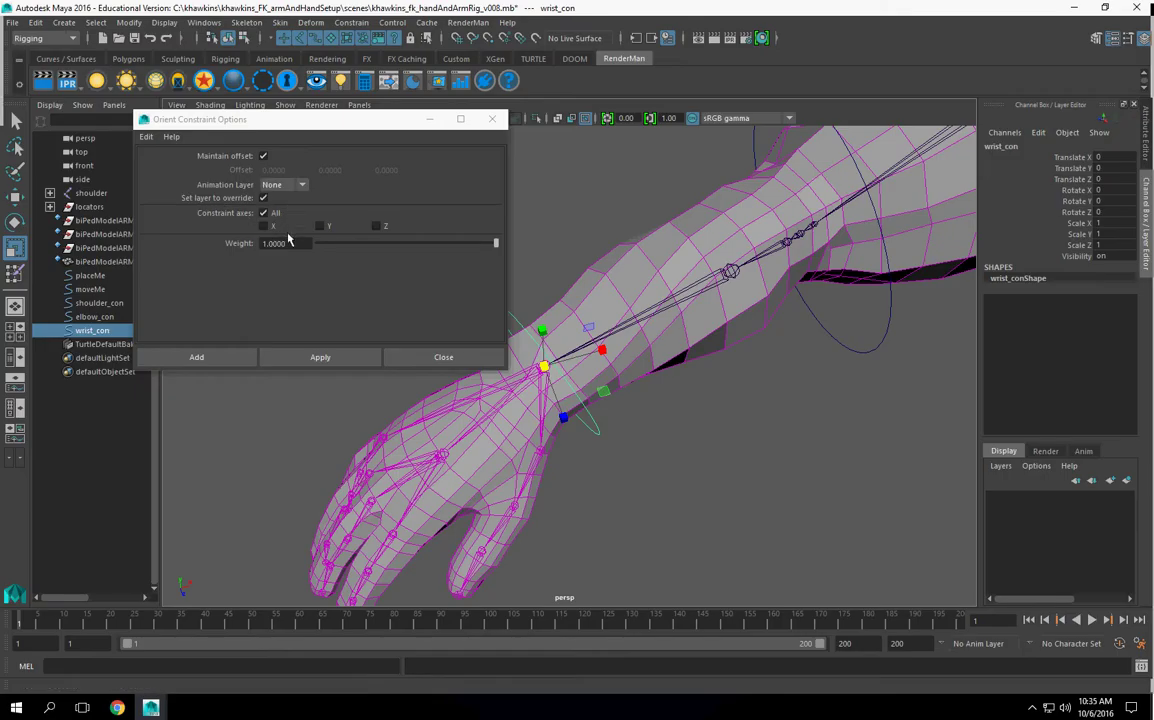
- Select the forearm joint and reset its Rotate X, Y and Z to 0
{"action": "left_click", "coordinate": [731, 271]}
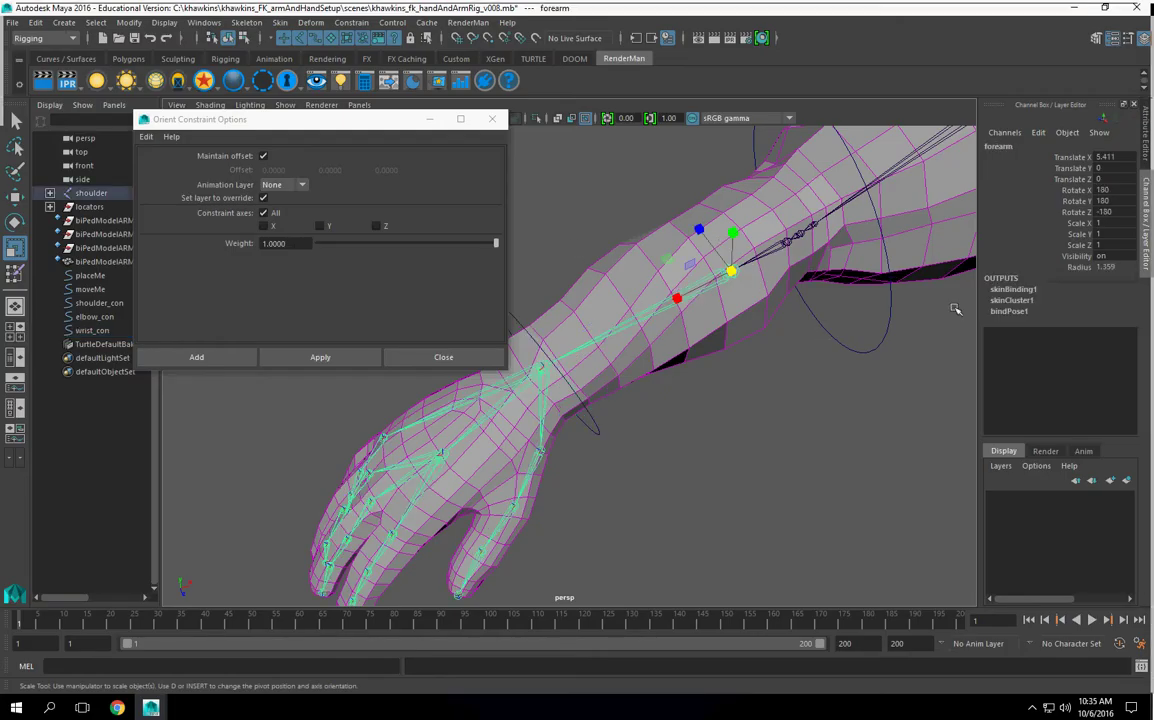
{"action": "left_click", "coordinate": [1075, 201]}
{"action": "key", "text": "e"}
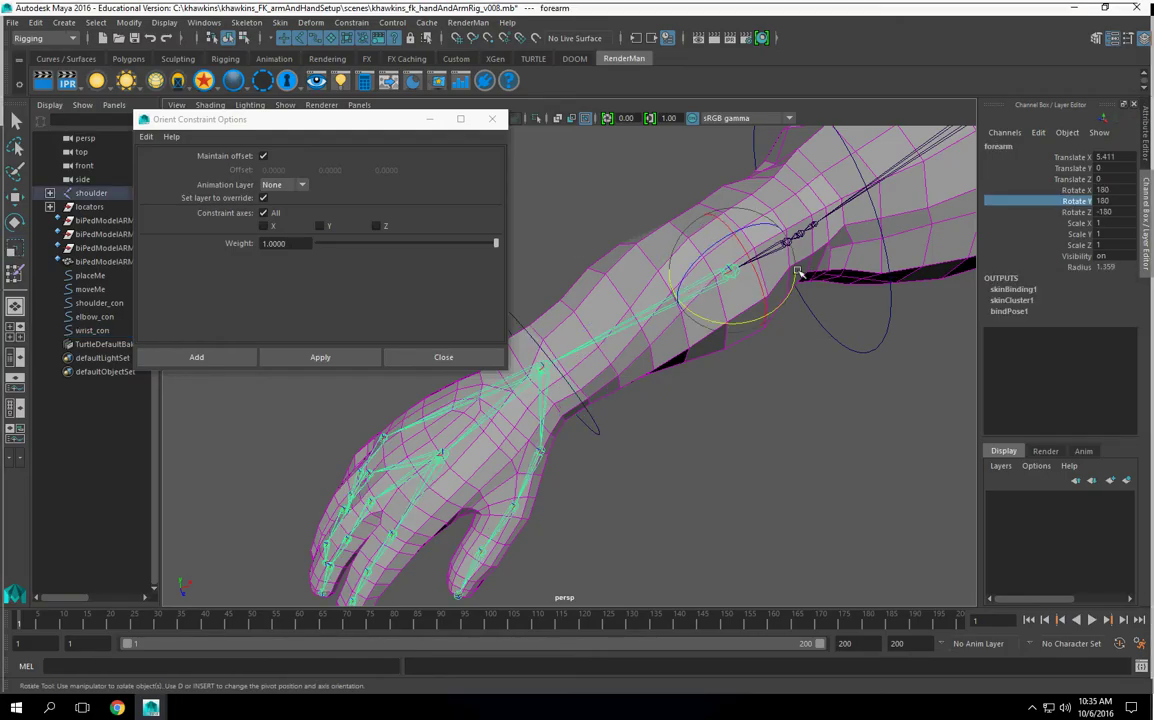
{"action": "left_click_drag", "start_coordinate": [1105, 190], "coordinate": [1077, 205]}
- Try rotating the forearm joint around Y and around X to check its twist axis, undoing each rotation
{"action": "left_click", "coordinate": [1077, 203]}
{"action": "middle_click_drag", "start_coordinate": [855, 258], "coordinate": [891, 245]}
{"action": "key", "text": "ctrl+z"}
{"action": "left_click", "coordinate": [1075, 190]}
{"action": "middle_click_drag", "start_coordinate": [962, 185], "coordinate": [720, 279]}
{"action": "key", "text": "ctrl+z"}
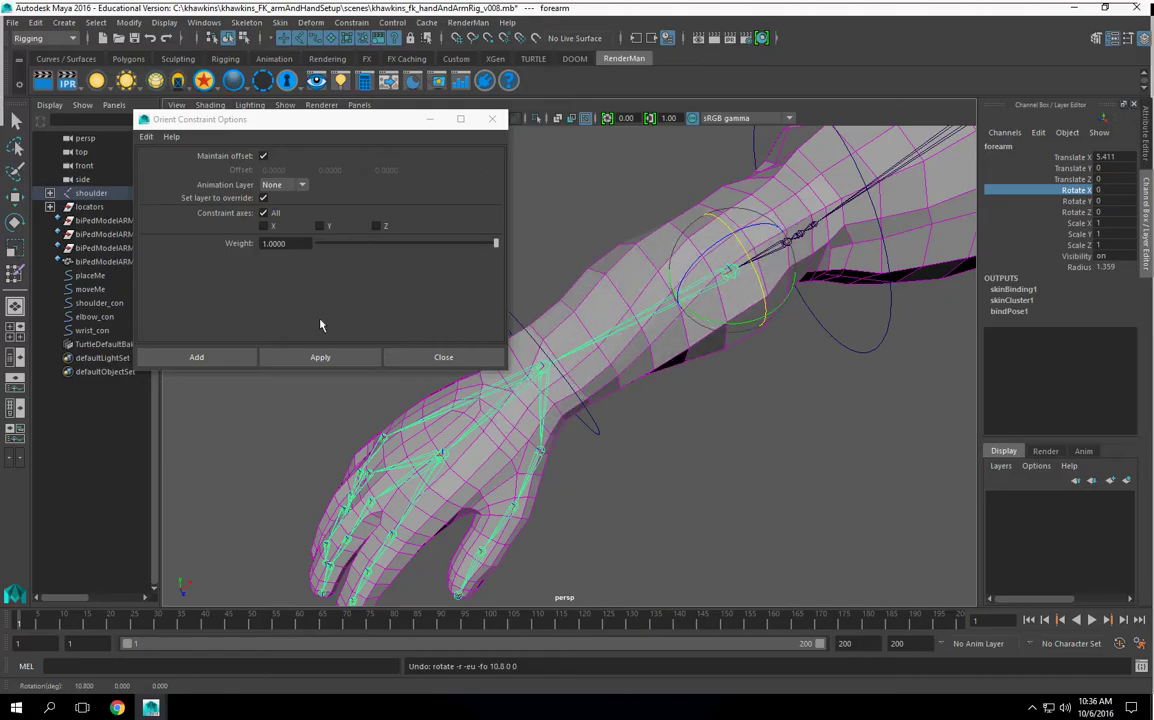
- Try to orient-constrain the forearm joint to wrist_con on the X axis only, with Maintain offset enabled
{"action": "left_click", "coordinate": [264, 213]}
{"action": "left_click", "coordinate": [265, 225]}
{"action": "left_click", "coordinate": [591, 426]}
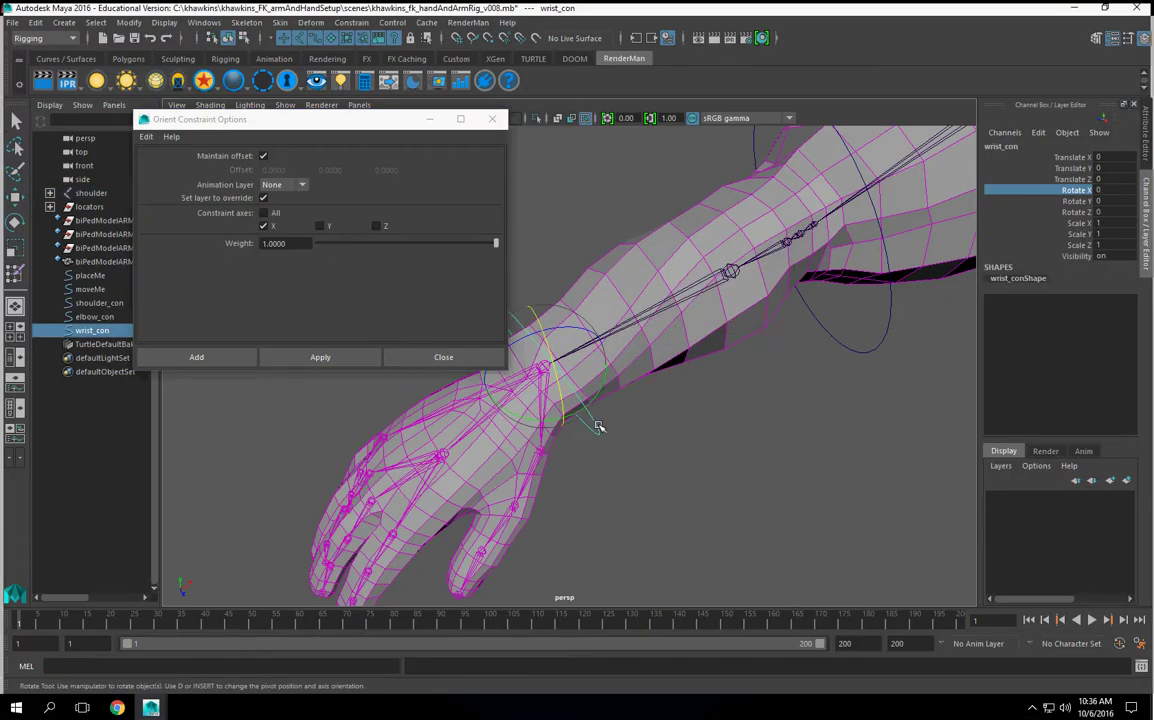
{"action": "left_click", "coordinate": [725, 290], "text": "shift"}
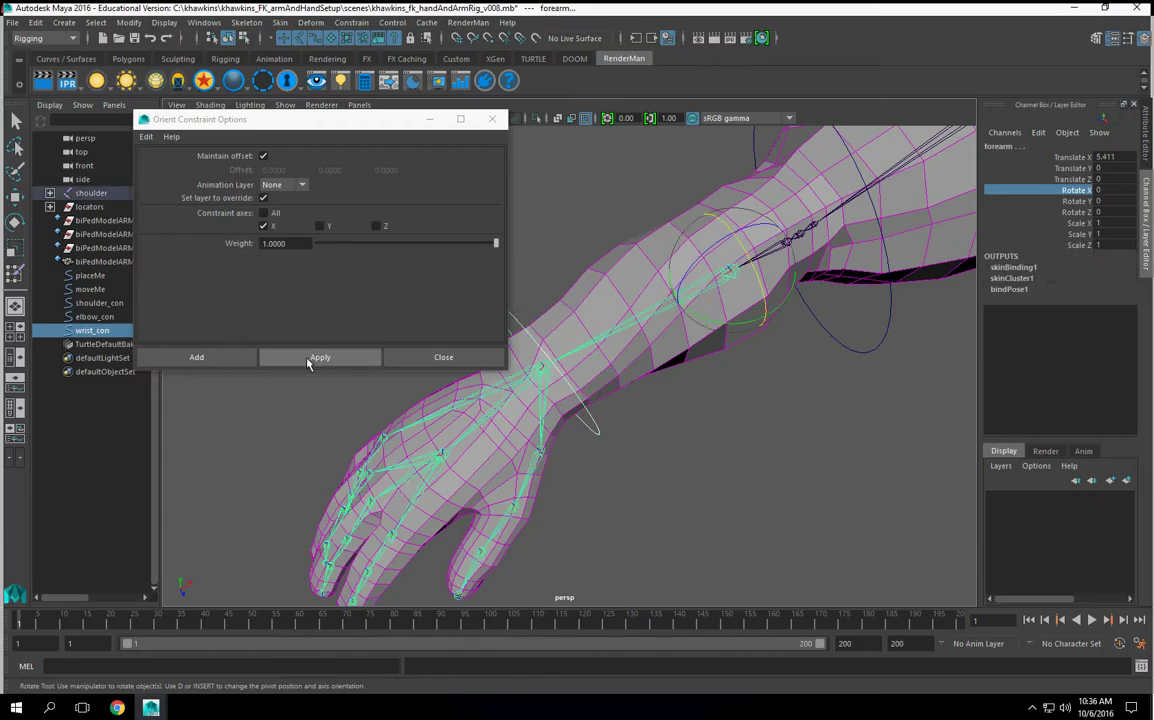
{"action": "left_click", "coordinate": [314, 358]}
{"action": "left_click_drag", "start_coordinate": [670, 447], "coordinate": [708, 463], "text": "alt"}
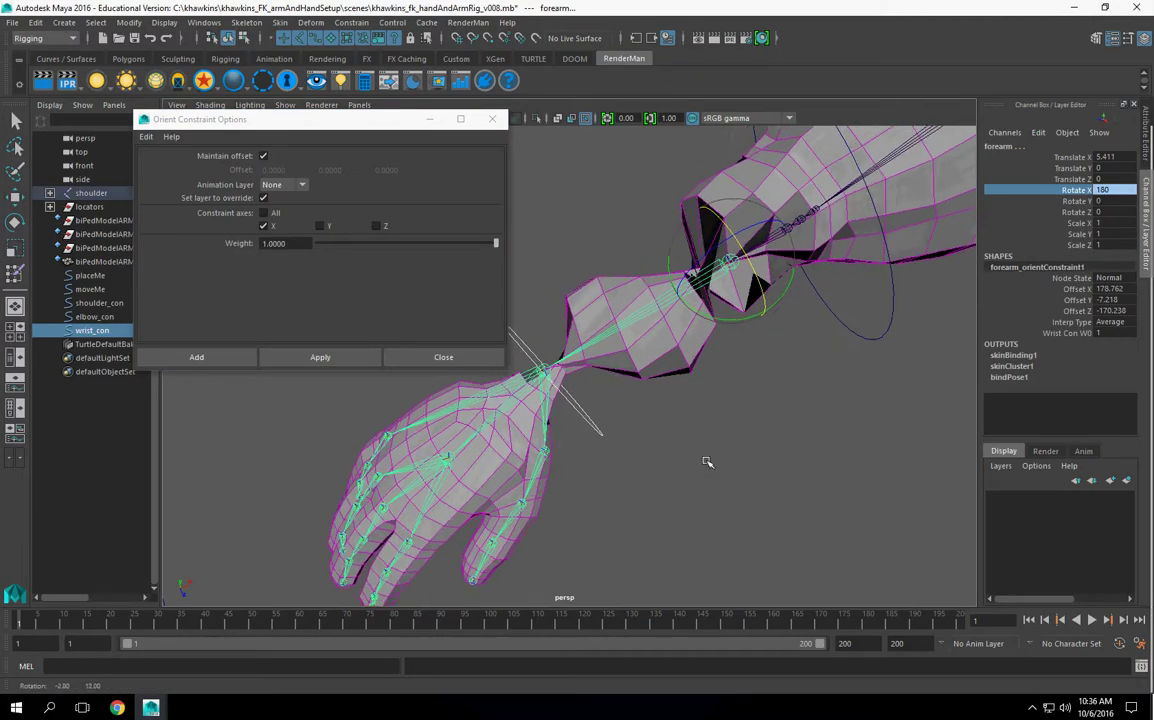
- Select the forearm joint and set its Rotate X to 0
{"action": "left_click", "coordinate": [792, 403]}
{"action": "key", "text": "r"}
{"action": "left_click", "coordinate": [731, 263]}
{"action": "left_click", "coordinate": [1117, 192]}
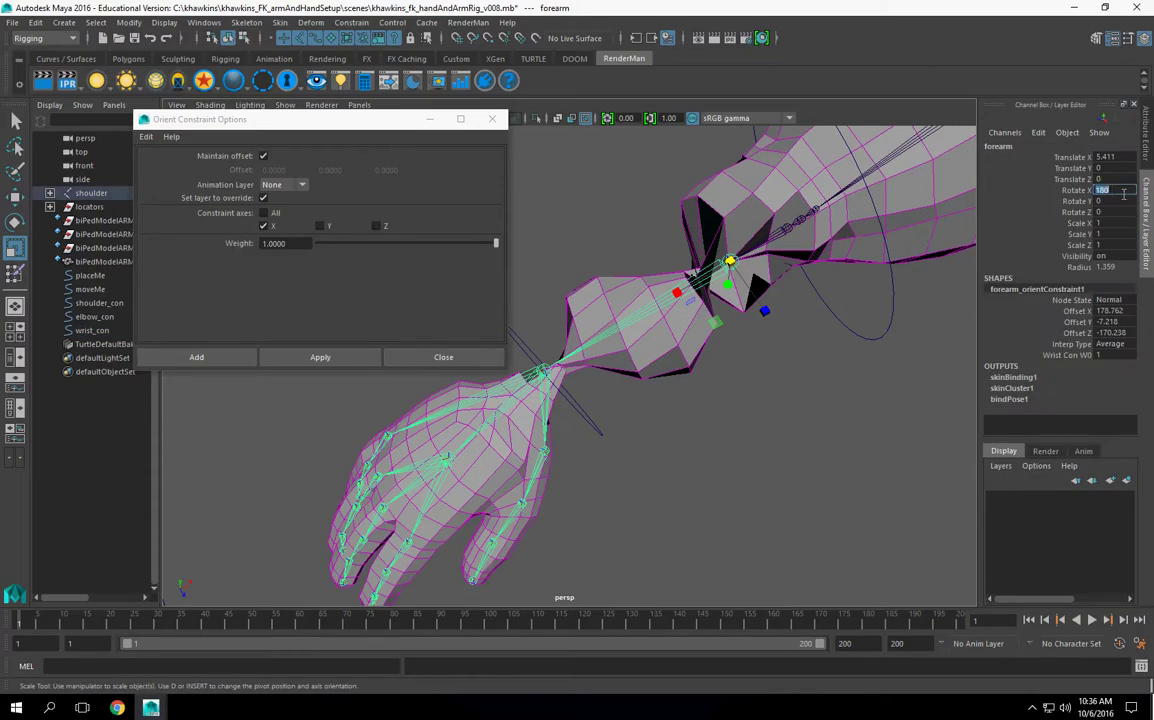
{"action": "type", "text": "0"}
{"action": "key", "text": "Return"}
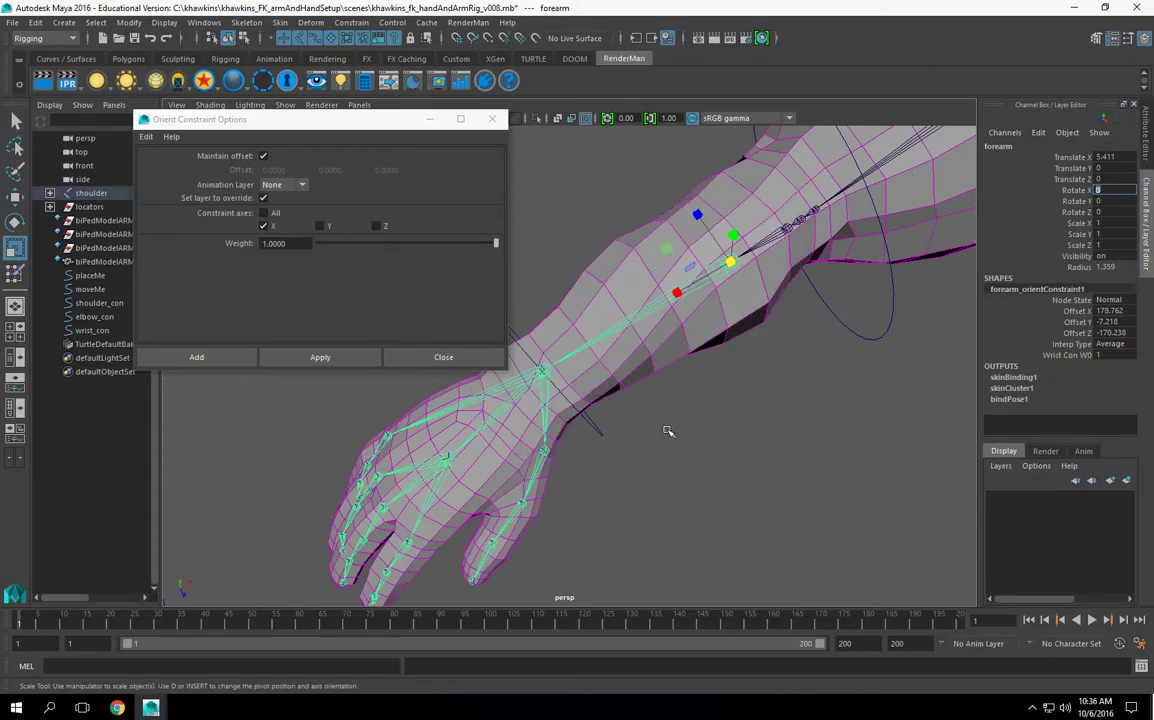
{"action": "left_click_drag", "start_coordinate": [668, 431], "coordinate": [635, 421], "text": "alt"}
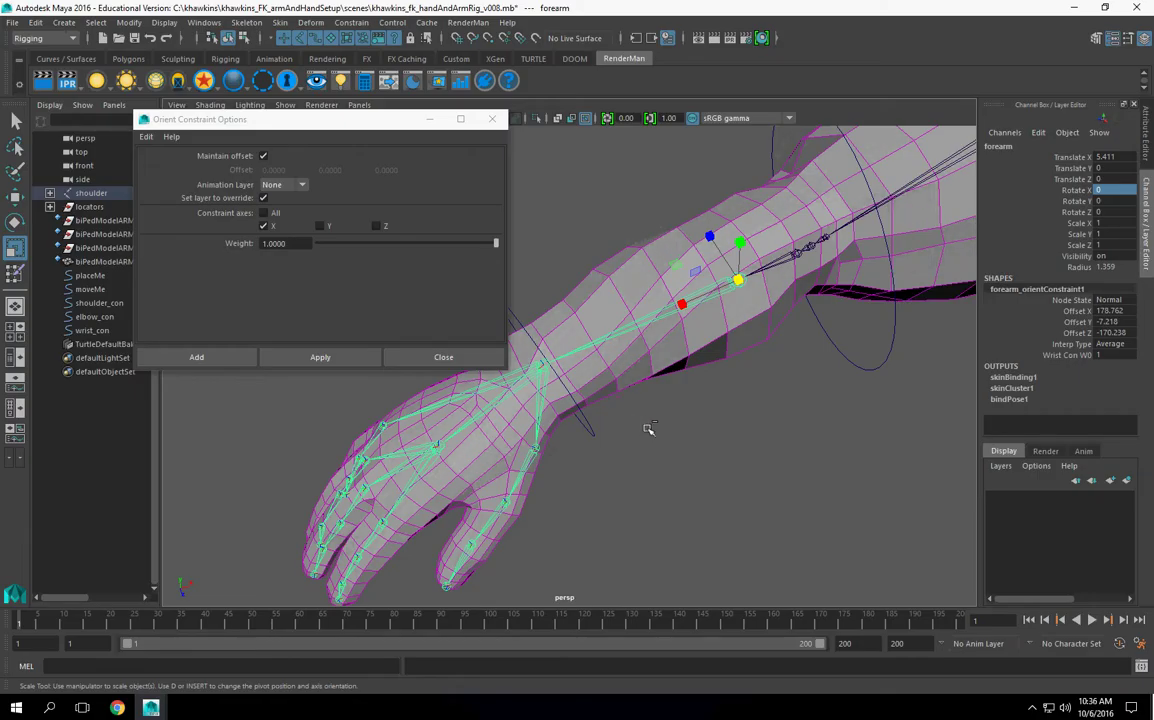
- Undo the forearm joint's Rotate X change and its X-only orient constraint to wrist_con
{"action": "key", "text": "ctrl+z"}
{"action": "key", "text": "ctrl+z"}
{"action": "key", "text": "ctrl+z"}
{"action": "key", "text": "ctrl+z"}
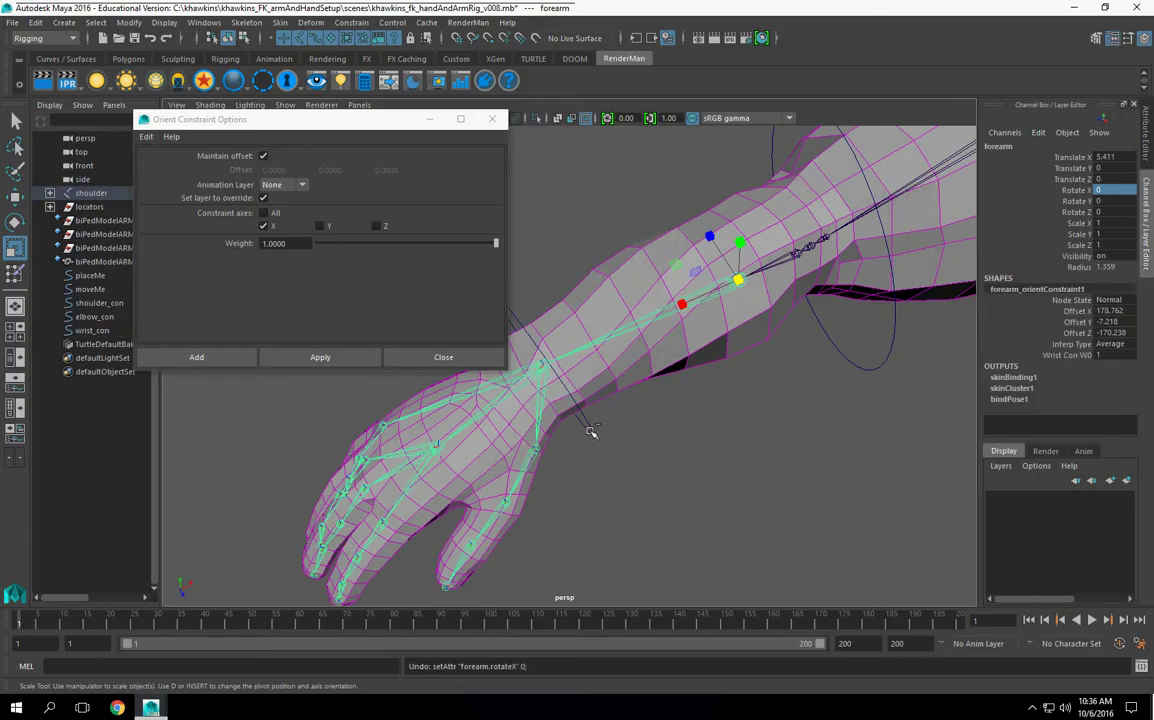
{"action": "key", "text": "ctrl+z"}
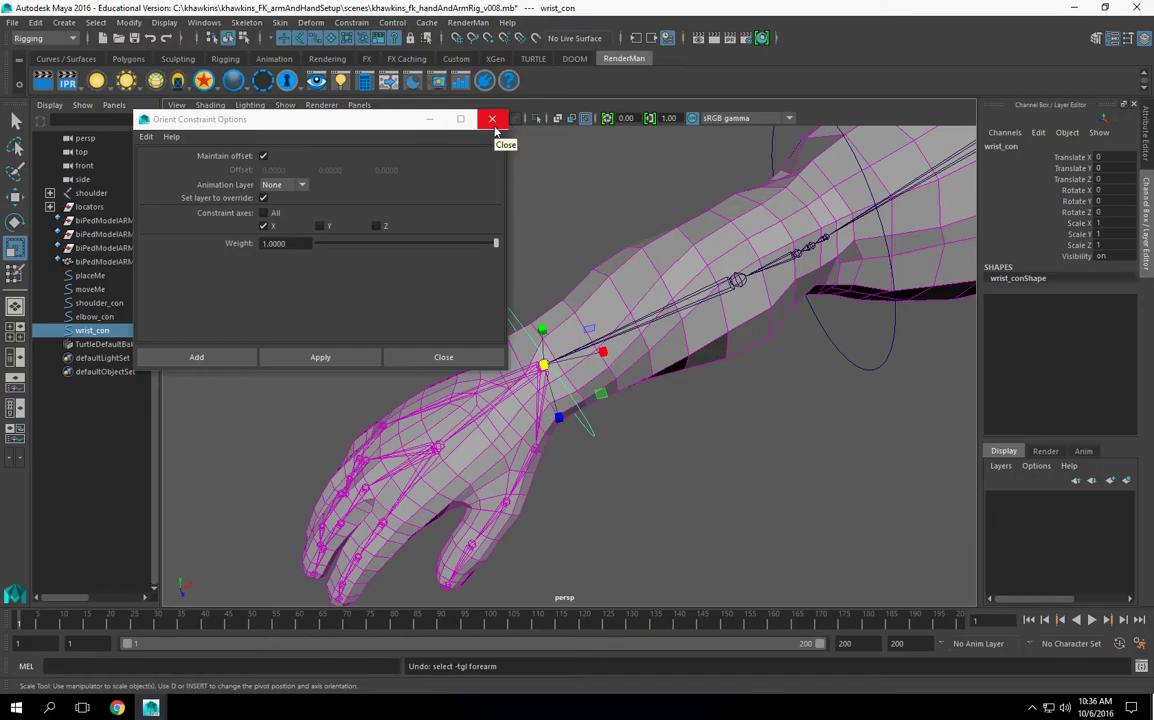
- Close the Orient Constraint options, try rotating wrist_con around X, and undo the rotation
{"action": "left_click", "coordinate": [494, 126]}
{"action": "left_click_drag", "start_coordinate": [670, 438], "coordinate": [600, 425], "text": "alt"}
{"action": "left_click", "coordinate": [15, 222]}
{"action": "left_click_drag", "start_coordinate": [567, 347], "coordinate": [586, 390]}
{"action": "key", "text": "ctrl+z"}
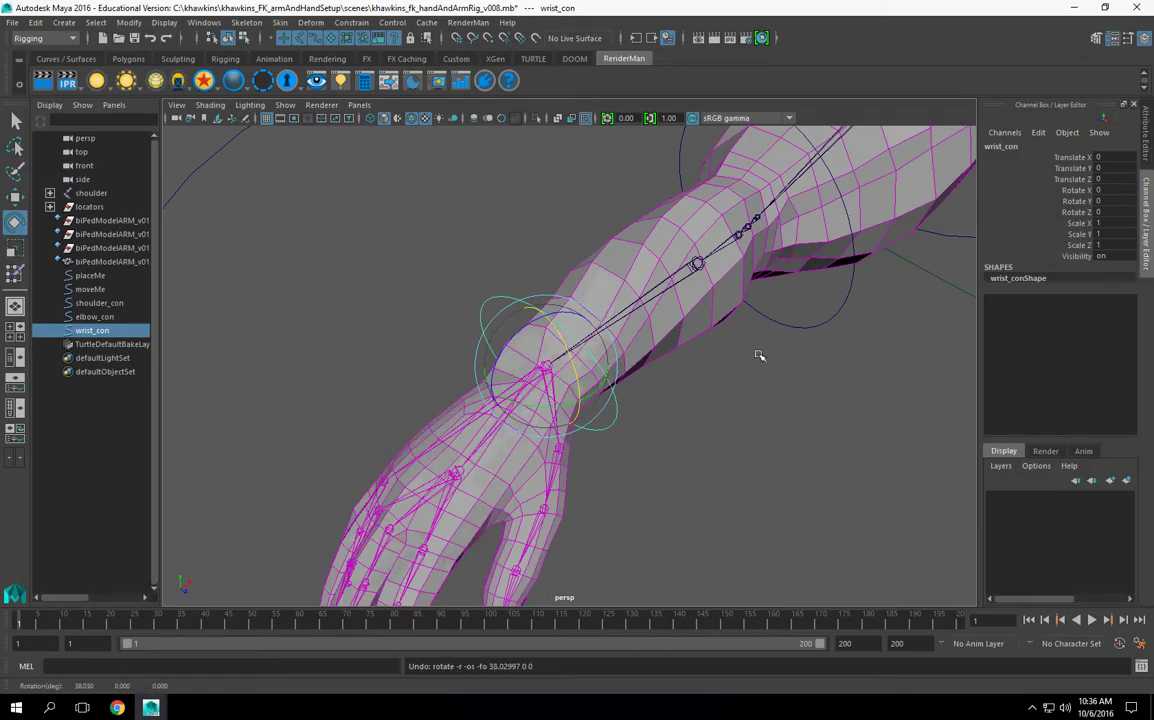
- Try rotating elbow_con to test how the forearm follows, and undo the rotation
{"action": "left_click", "coordinate": [774, 317]}
{"action": "left_click", "coordinate": [775, 321]}
{"action": "middle_click_drag", "start_coordinate": [774, 329], "coordinate": [714, 398], "text": "alt"}
{"action": "left_click_drag", "start_coordinate": [716, 306], "coordinate": [754, 328]}
{"action": "key", "text": "ctrl+z"}
{"action": "right_click_drag", "start_coordinate": [778, 361], "coordinate": [747, 417], "text": "alt"}
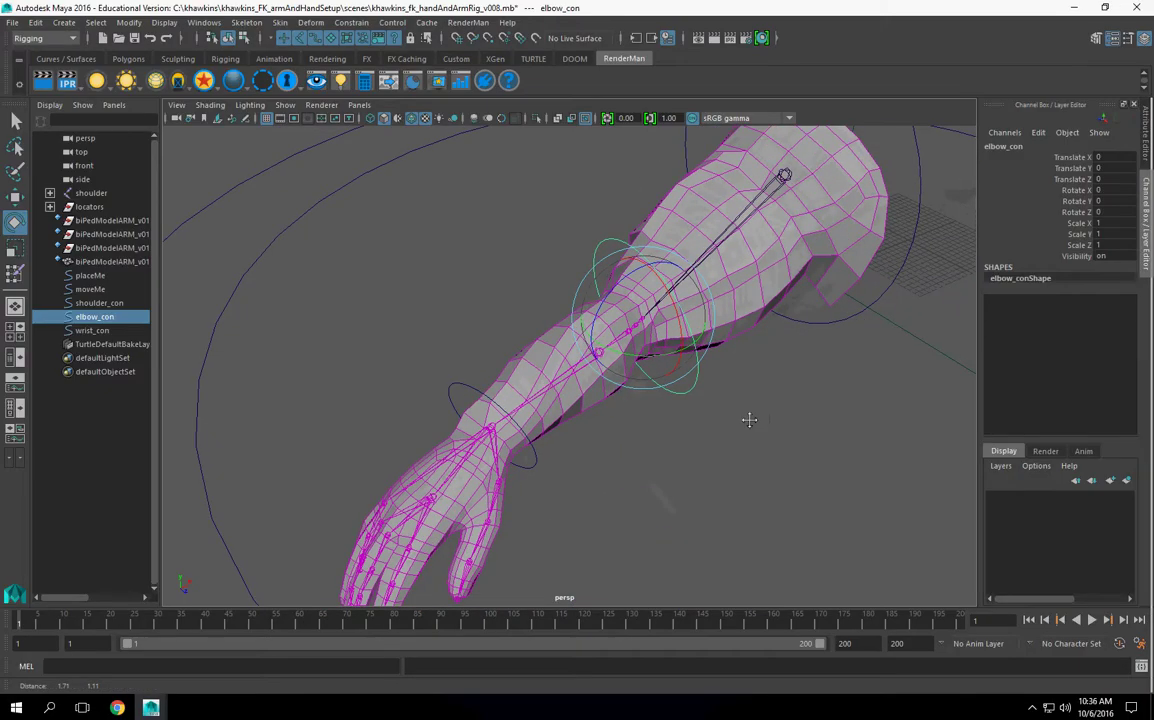
- Try rotating shoulder_con to test how the whole arm follows, and undo the rotation
{"action": "middle_click_drag", "start_coordinate": [814, 324], "coordinate": [765, 367], "text": "alt"}
{"action": "left_click", "coordinate": [764, 368]}
{"action": "left_click_drag", "start_coordinate": [700, 222], "coordinate": [726, 250]}
{"action": "key", "text": "ctrl+z"}
{"action": "right_click_drag", "start_coordinate": [654, 397], "coordinate": [654, 446], "text": "alt"}
{"action": "middle_click_drag", "start_coordinate": [654, 446], "coordinate": [708, 390], "text": "alt"}
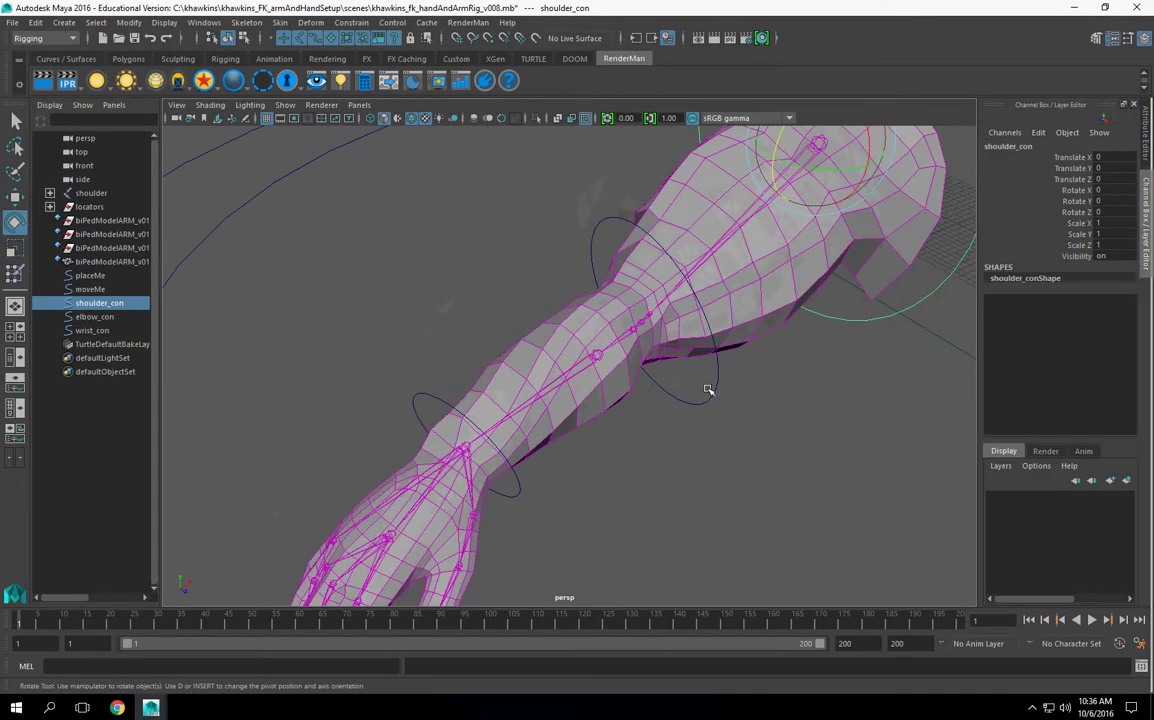
- Try varying wrist_con's Rotate X value to check the wrist deformation, and undo the change
{"action": "scroll", "coordinate": [688, 442], "scroll_direction": "up", "scroll_amount": 3}
{"action": "mouse_move", "coordinate": [679, 473]}
{"action": "left_mouse_down", "text": "alt"}
{"action": "mouse_move", "coordinate": [654, 464]}
{"action": "mouse_move", "coordinate": [671, 451]}
{"action": "left_mouse_up", "text": "alt"}
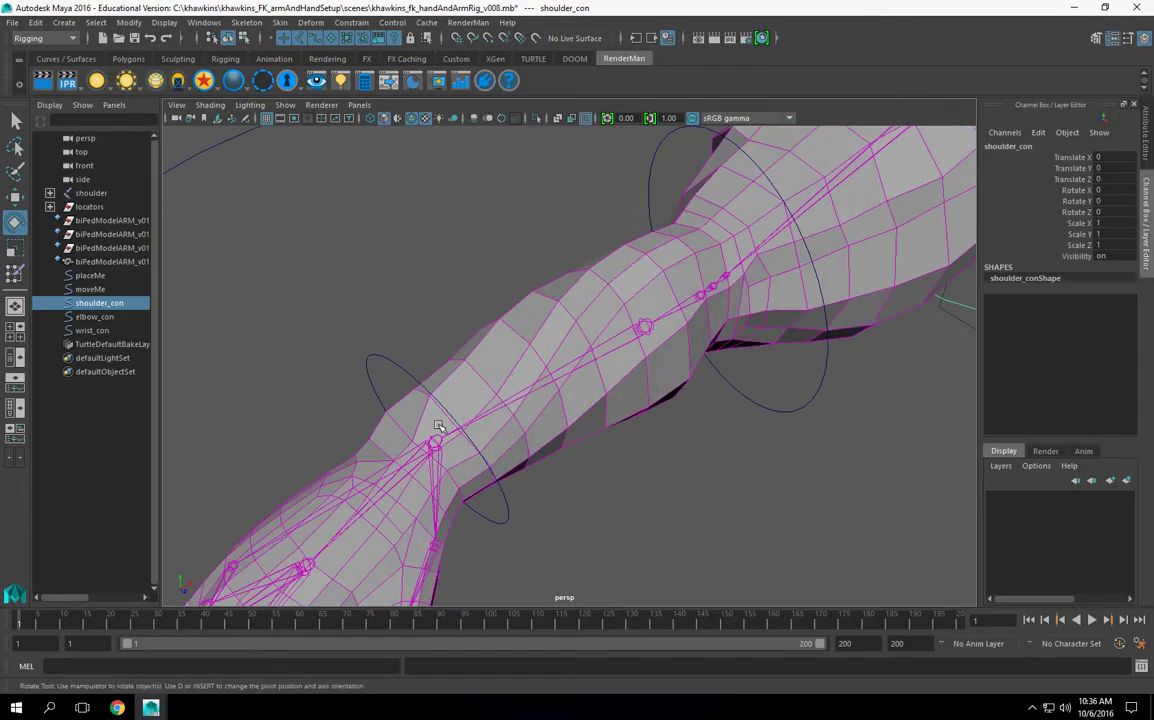
{"action": "left_click", "coordinate": [380, 362]}
{"action": "left_click", "coordinate": [1072, 190]}
{"action": "middle_click_drag", "start_coordinate": [431, 271], "coordinate": [484, 318]}
{"action": "key", "text": "ctrl+z"}
- Clear the selection, activate the Move tool, and reselect the wrist_con curve
{"action": "left_click", "coordinate": [641, 327]}
{"action": "middle_click_drag", "start_coordinate": [642, 327], "coordinate": [671, 283], "text": "alt"}
{"action": "left_click", "coordinate": [402, 308]}
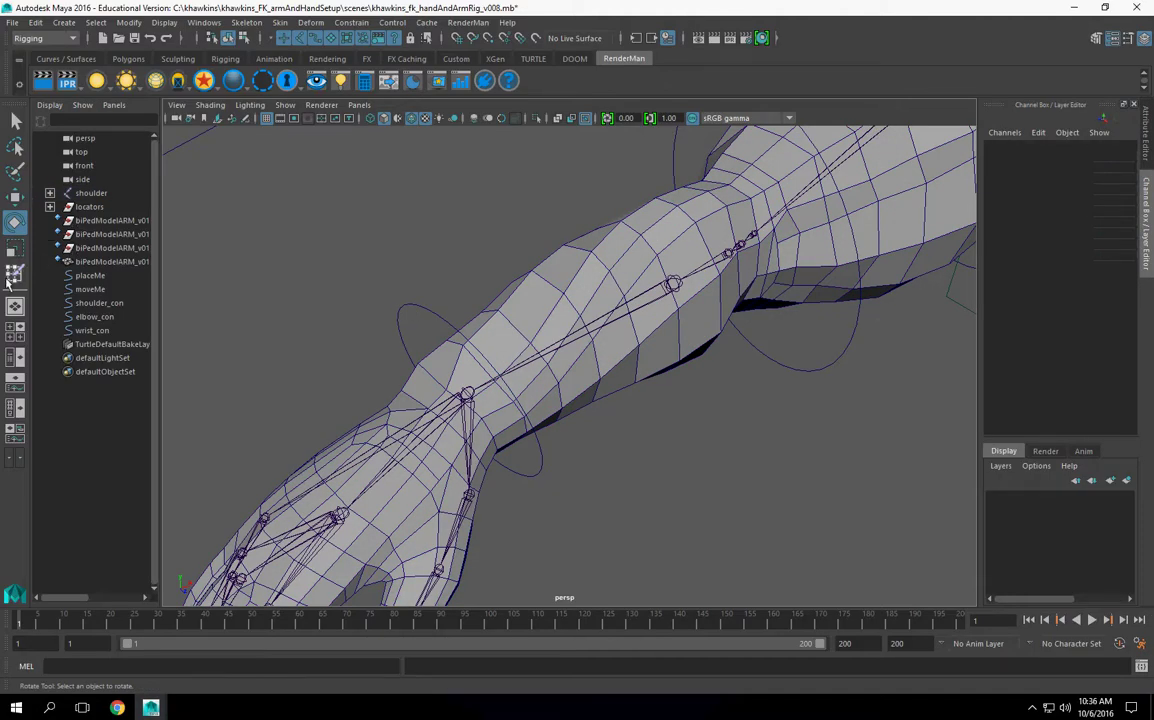
{"action": "left_click", "coordinate": [14, 198]}
{"action": "left_click", "coordinate": [412, 303]}
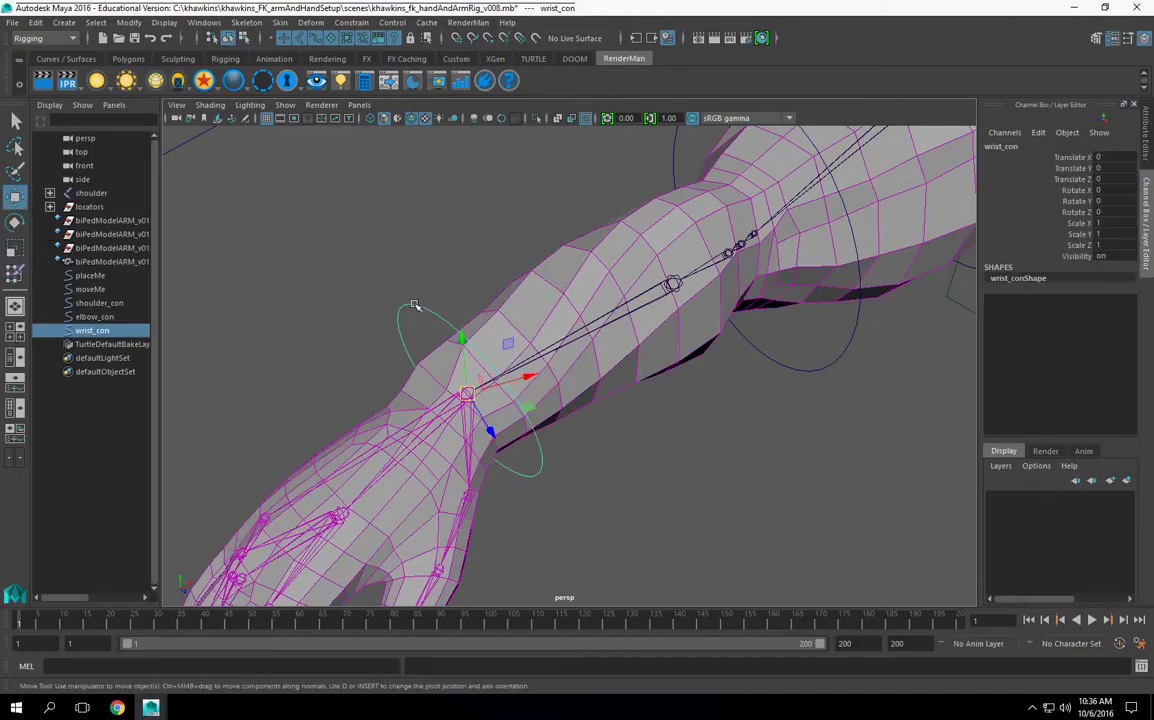
{"action": "left_click_drag", "start_coordinate": [592, 391], "coordinate": [557, 408], "text": "alt"}
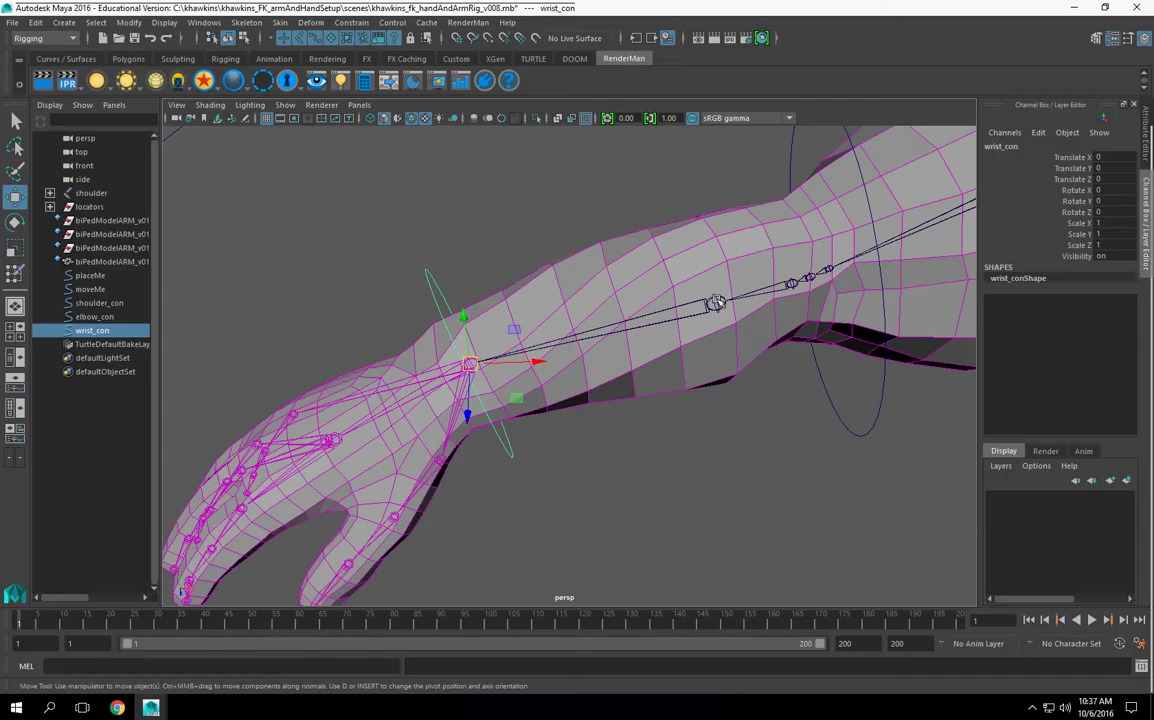
{"action": "left_click_drag", "start_coordinate": [644, 373], "coordinate": [670, 362], "text": "alt"}
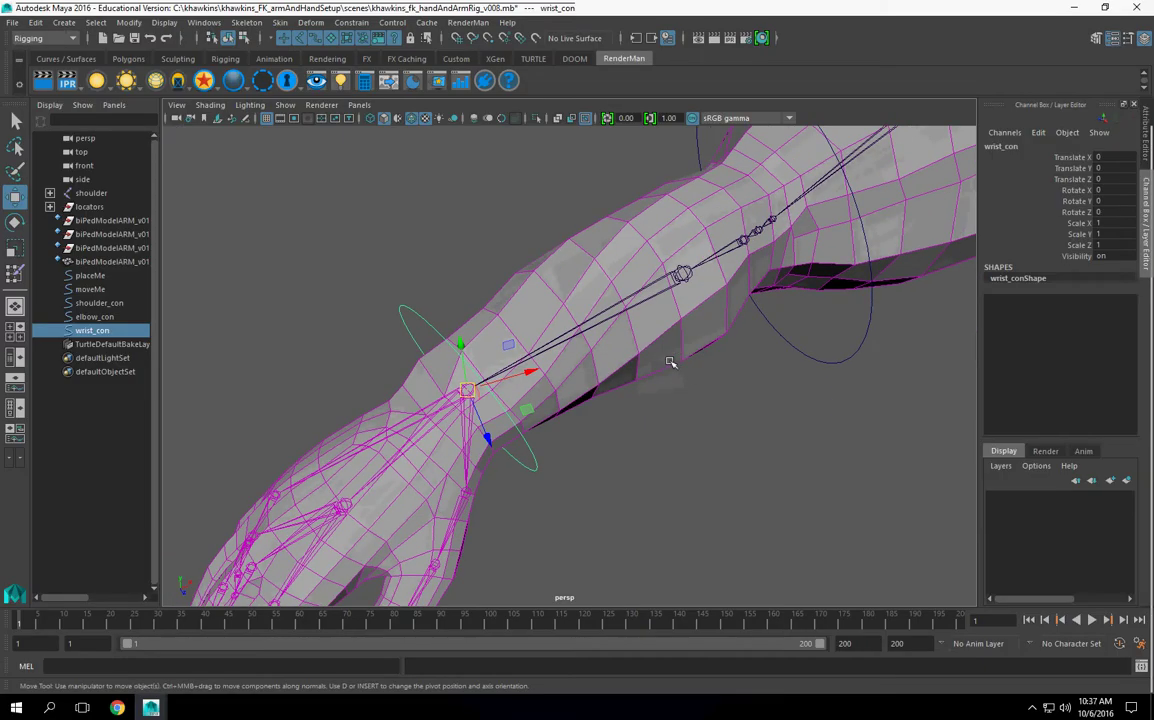
{"action": "left_click_drag", "start_coordinate": [529, 325], "coordinate": [669, 424], "text": "alt"}
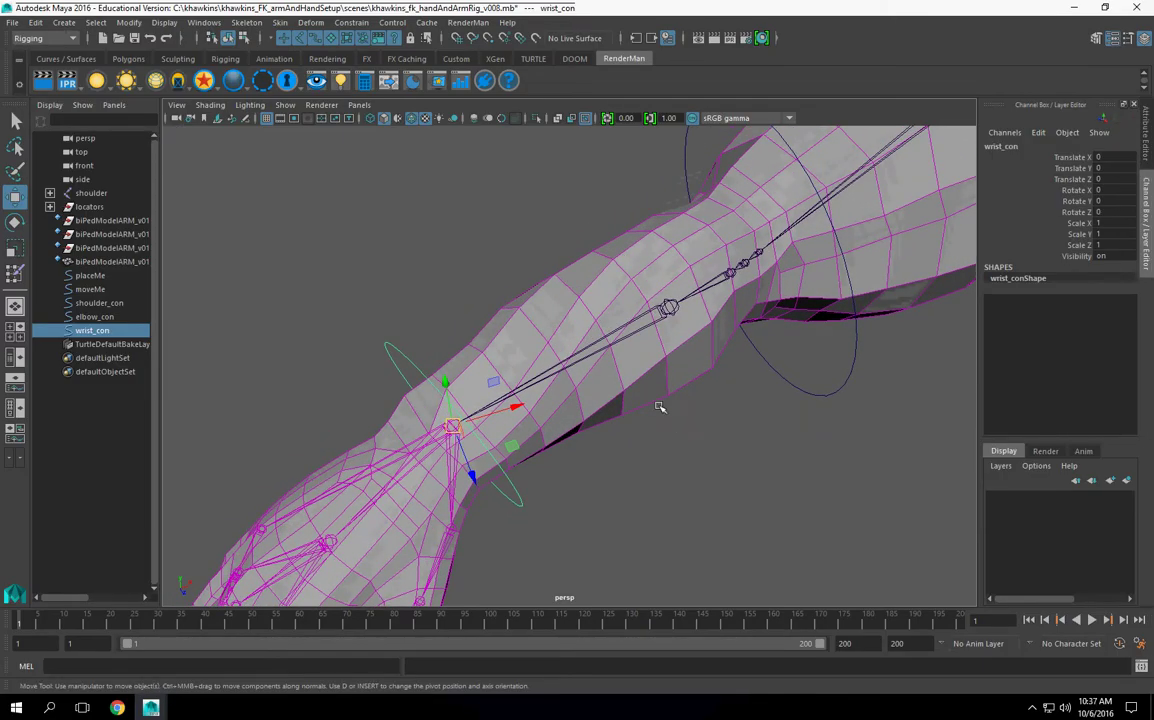
- Open the Connection Editor with wrist_con loaded as the output object
{"action": "key", "text": "space"}
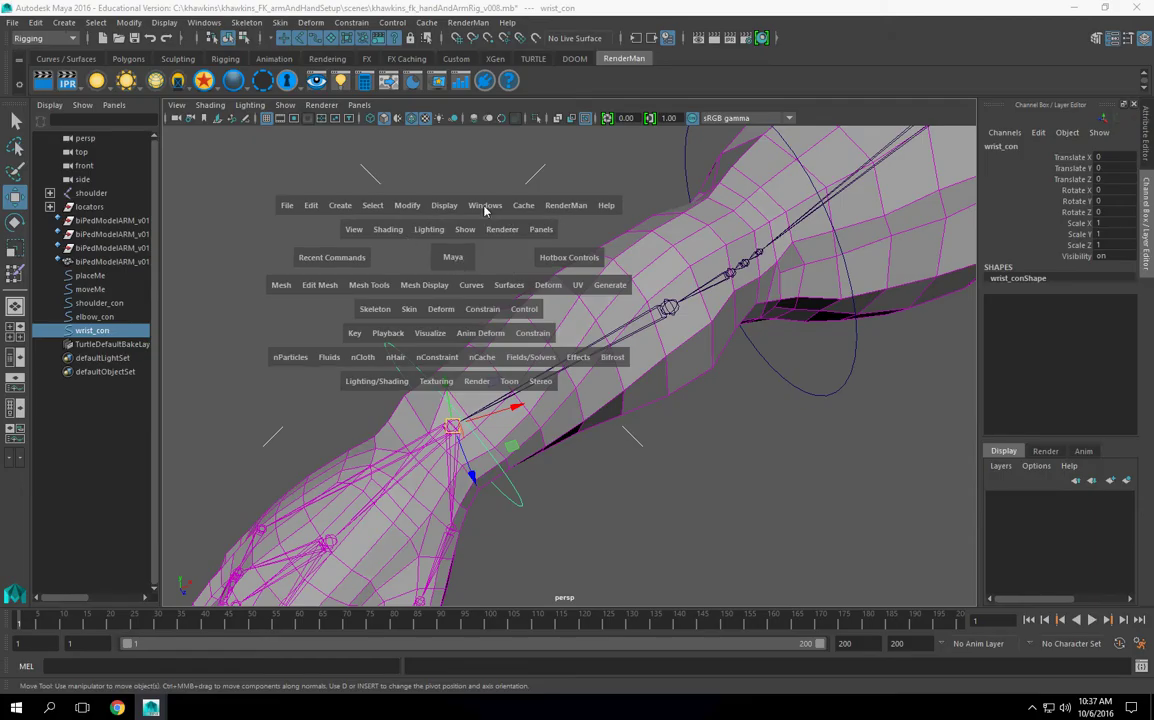
{"action": "left_click", "coordinate": [485, 205]}
{"action": "mouse_move", "coordinate": [498, 244]}
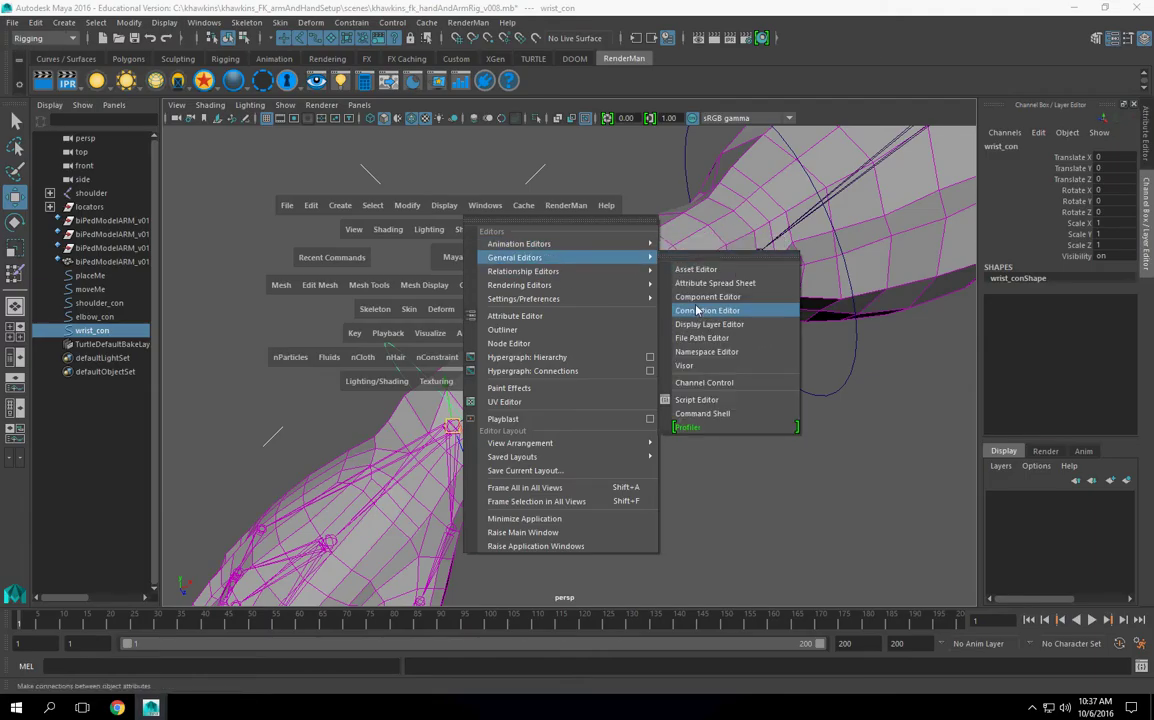
{"action": "left_click", "coordinate": [707, 310]}
- Find the rotate attribute among wrist_con's outputs and expand it into its X, Y and Z channels
{"action": "scroll", "coordinate": [212, 316], "scroll_direction": "down", "scroll_amount": 5}
{"action": "scroll", "coordinate": [212, 316], "scroll_direction": "up", "scroll_amount": 3}
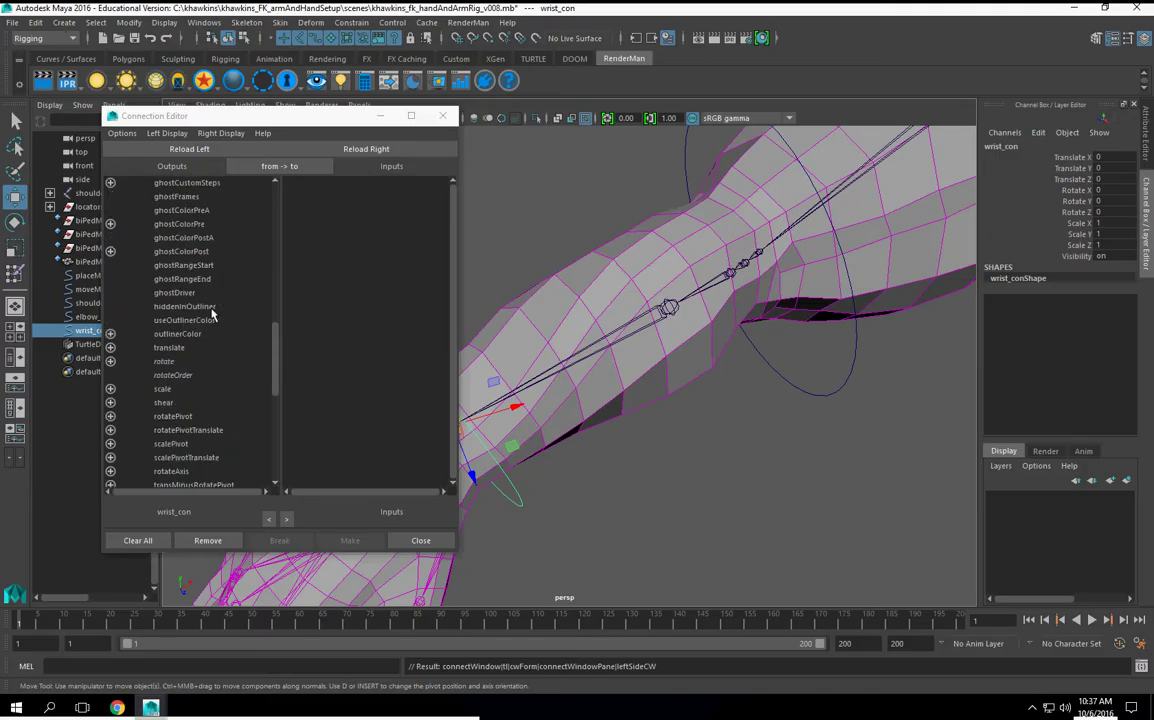
{"action": "scroll", "coordinate": [110, 355], "scroll_direction": "down", "scroll_amount": 10}
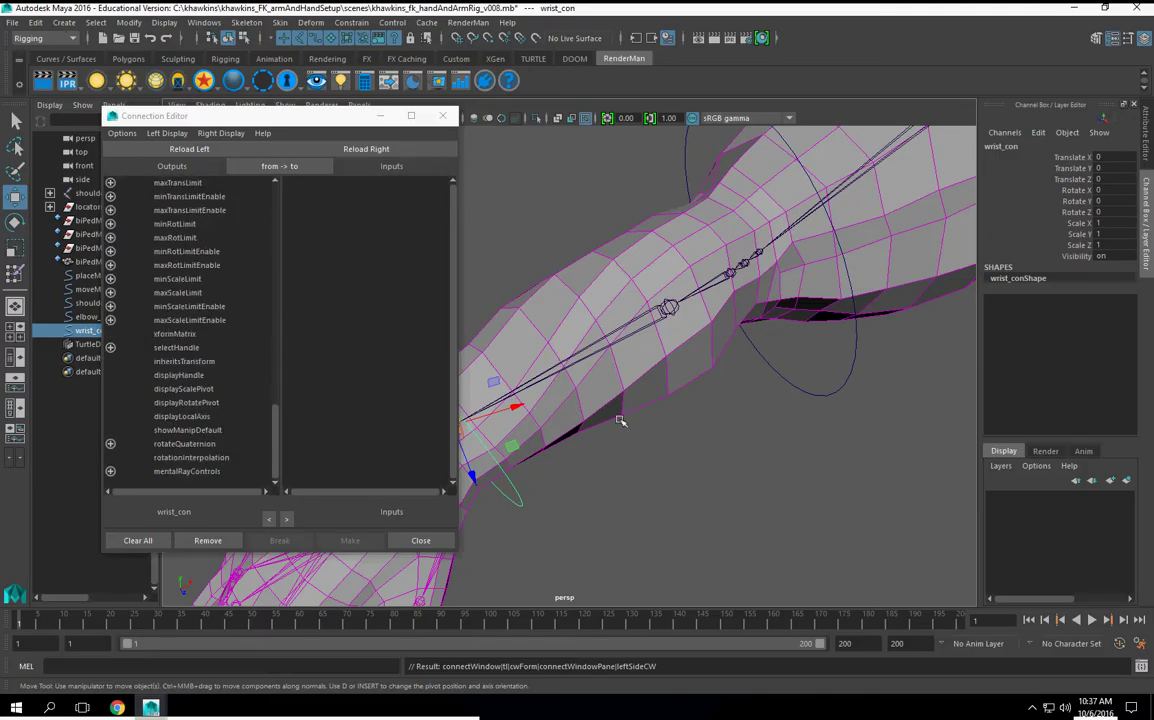
{"action": "middle_click_drag", "start_coordinate": [620, 420], "coordinate": [688, 411], "text": "alt"}
{"action": "scroll", "coordinate": [185, 335], "scroll_direction": "up", "scroll_amount": 15}
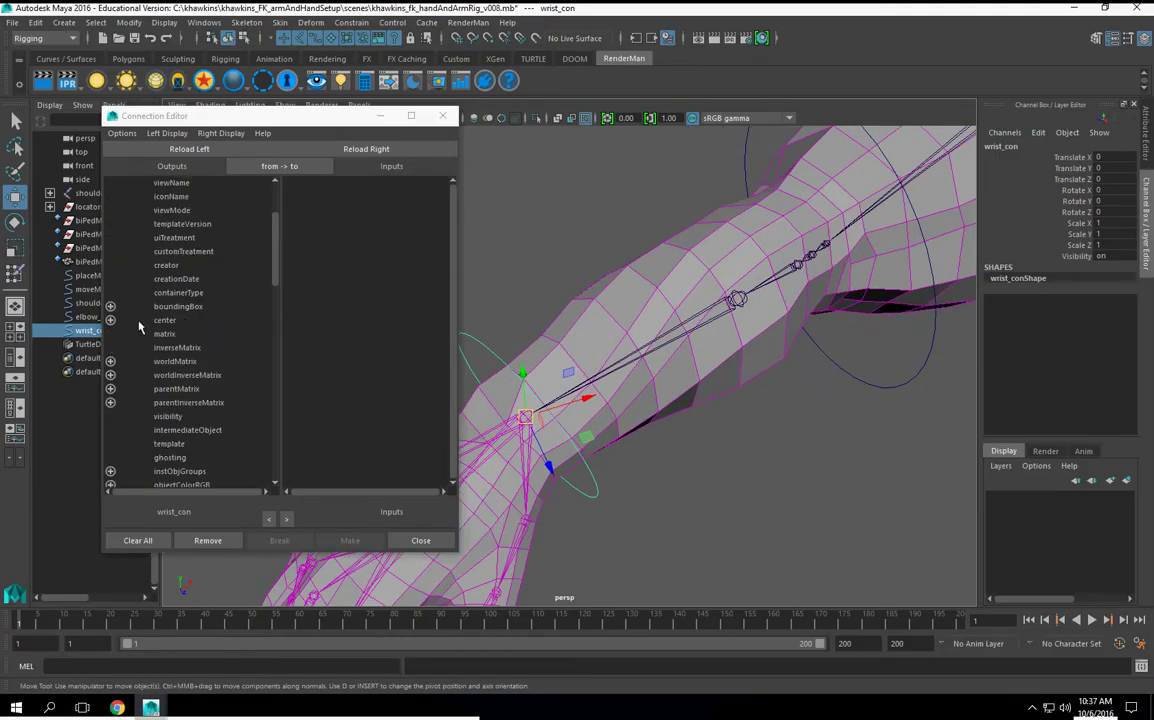
{"action": "scroll", "coordinate": [139, 326], "scroll_direction": "down", "scroll_amount": 8}
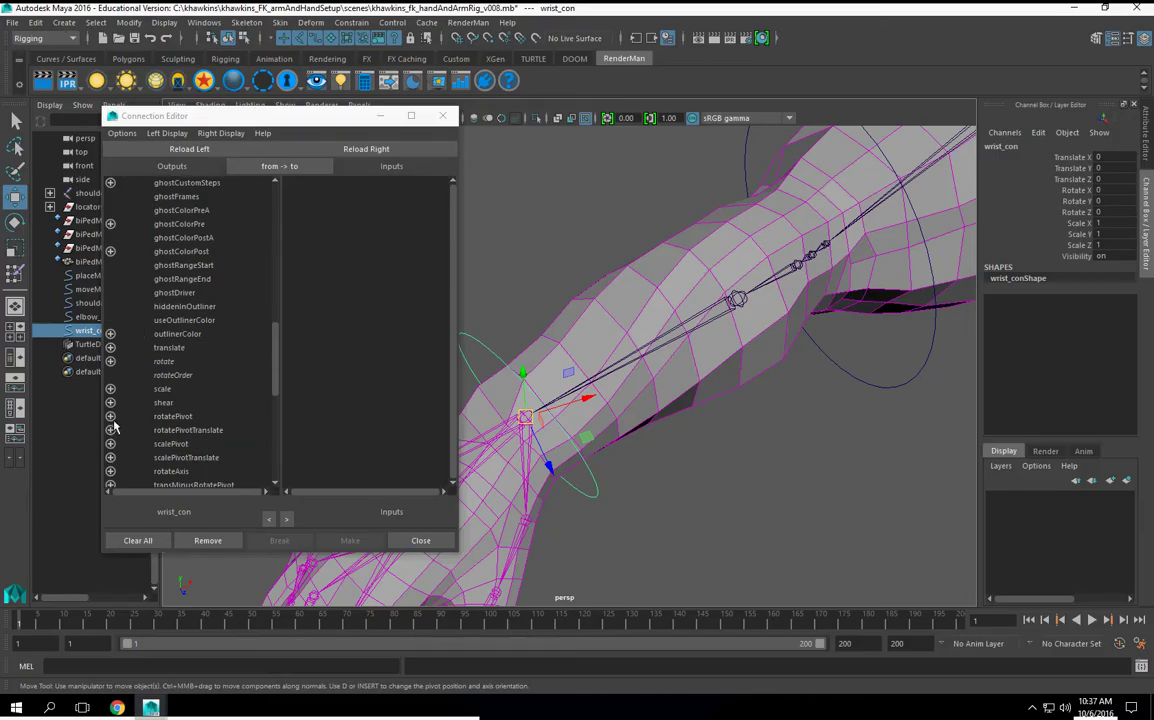
{"action": "scroll", "coordinate": [113, 420], "scroll_direction": "down", "scroll_amount": 5}
{"action": "scroll", "coordinate": [113, 420], "scroll_direction": "up", "scroll_amount": 8}
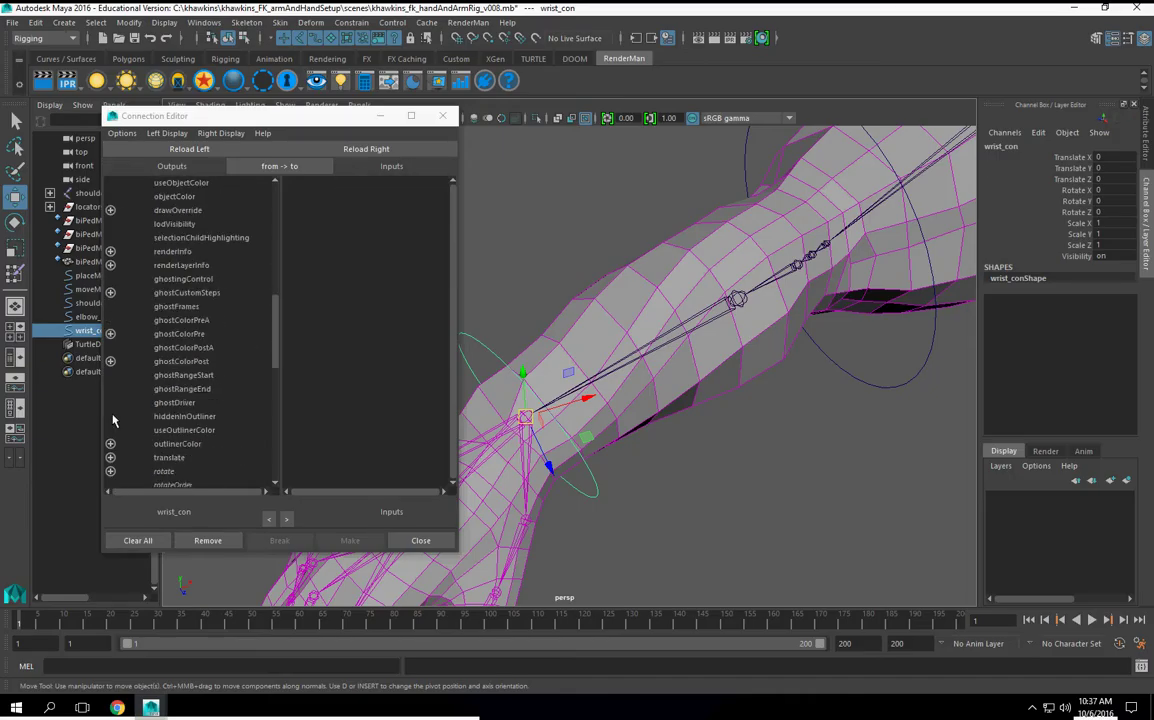
{"action": "scroll", "coordinate": [113, 420], "scroll_direction": "down", "scroll_amount": 3}
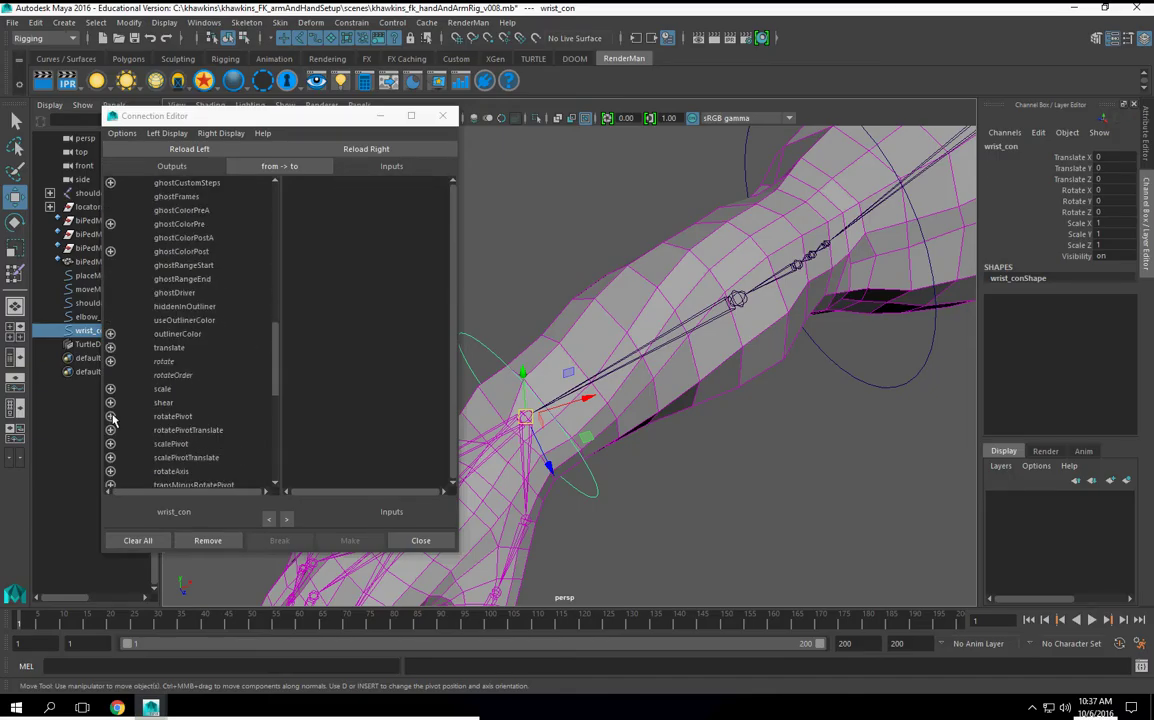
{"action": "scroll", "coordinate": [113, 420], "scroll_direction": "down", "scroll_amount": 3}
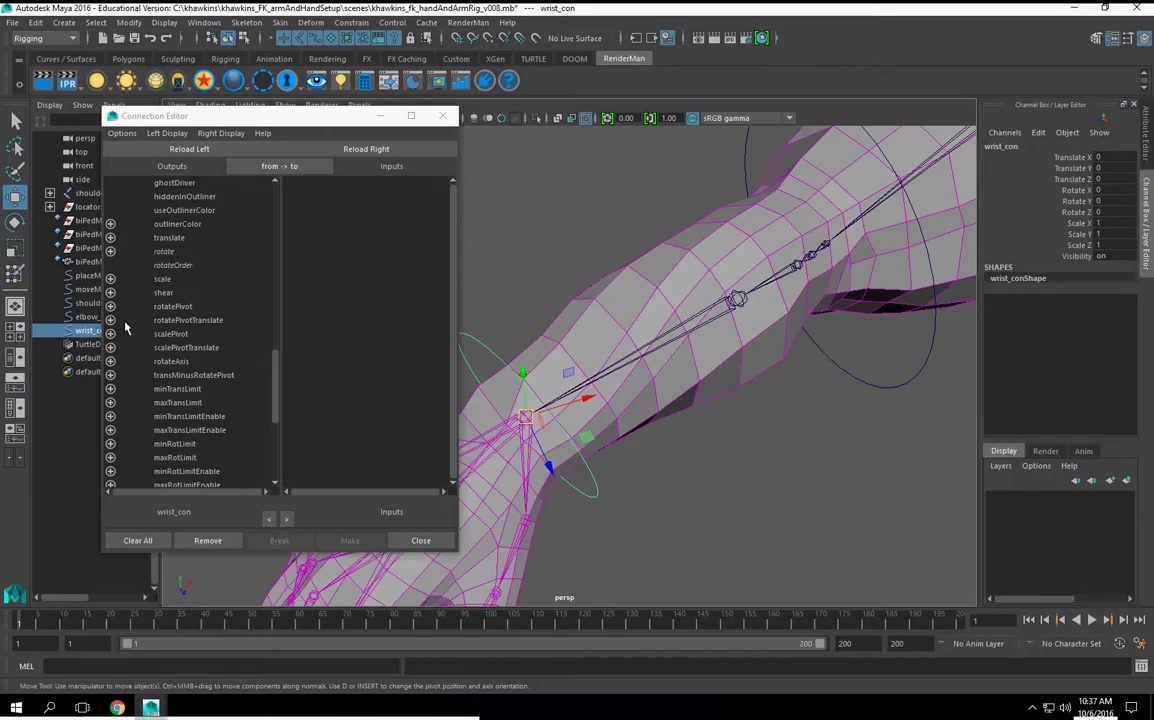
{"action": "left_click", "coordinate": [110, 251]}
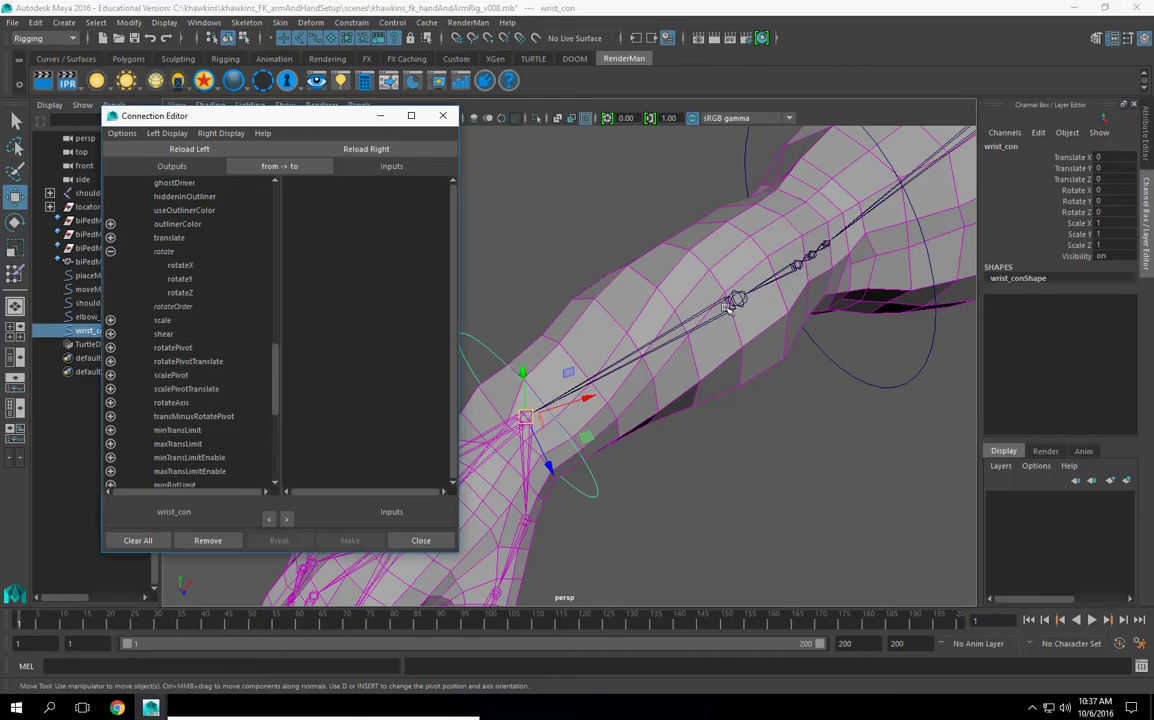
- Load the forearm joint as the input object and connect wrist_con's rotateX to the forearm's rotateX
{"action": "left_click", "coordinate": [729, 340]}
{"action": "left_click", "coordinate": [366, 148]}
{"action": "scroll", "coordinate": [361, 365], "scroll_direction": "down", "scroll_amount": 10}
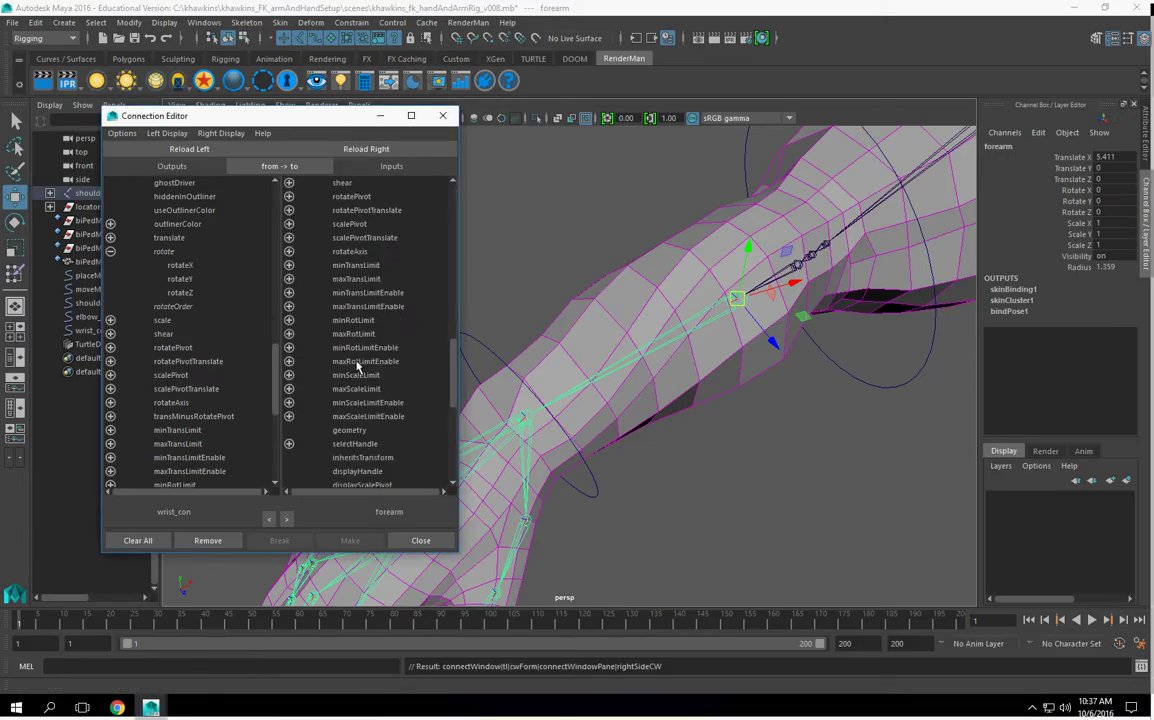
{"action": "scroll", "coordinate": [328, 378], "scroll_direction": "up", "scroll_amount": 5}
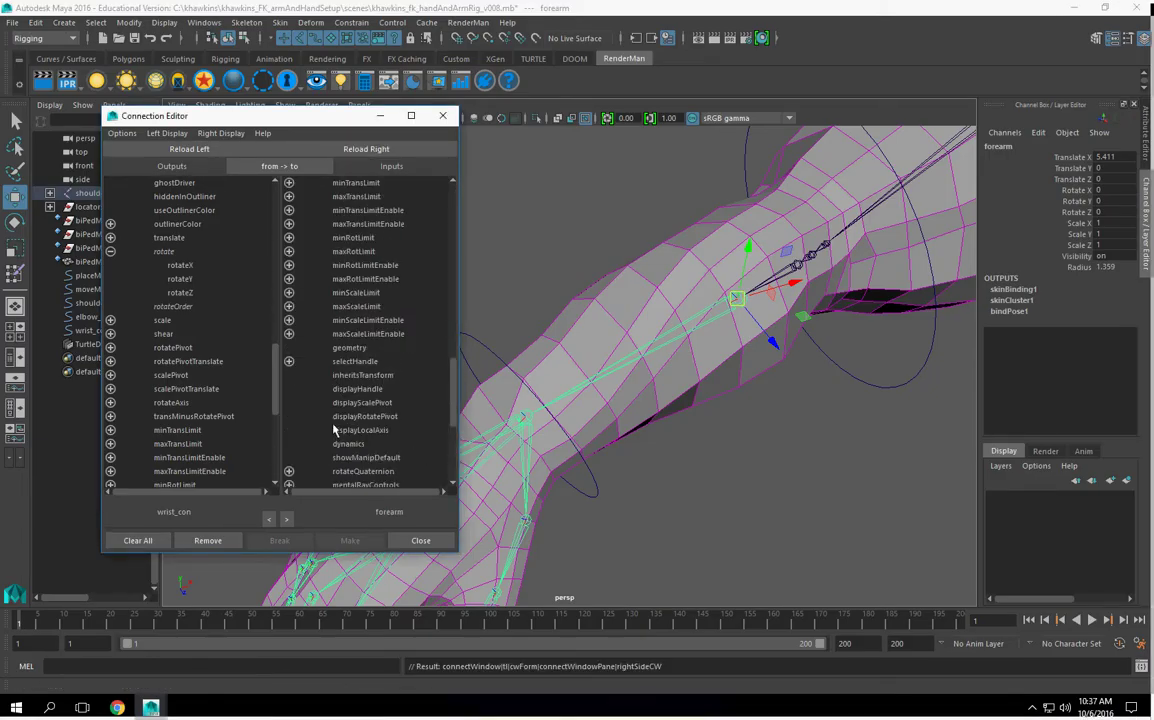
{"action": "scroll", "coordinate": [340, 332], "scroll_direction": "up", "scroll_amount": 3}
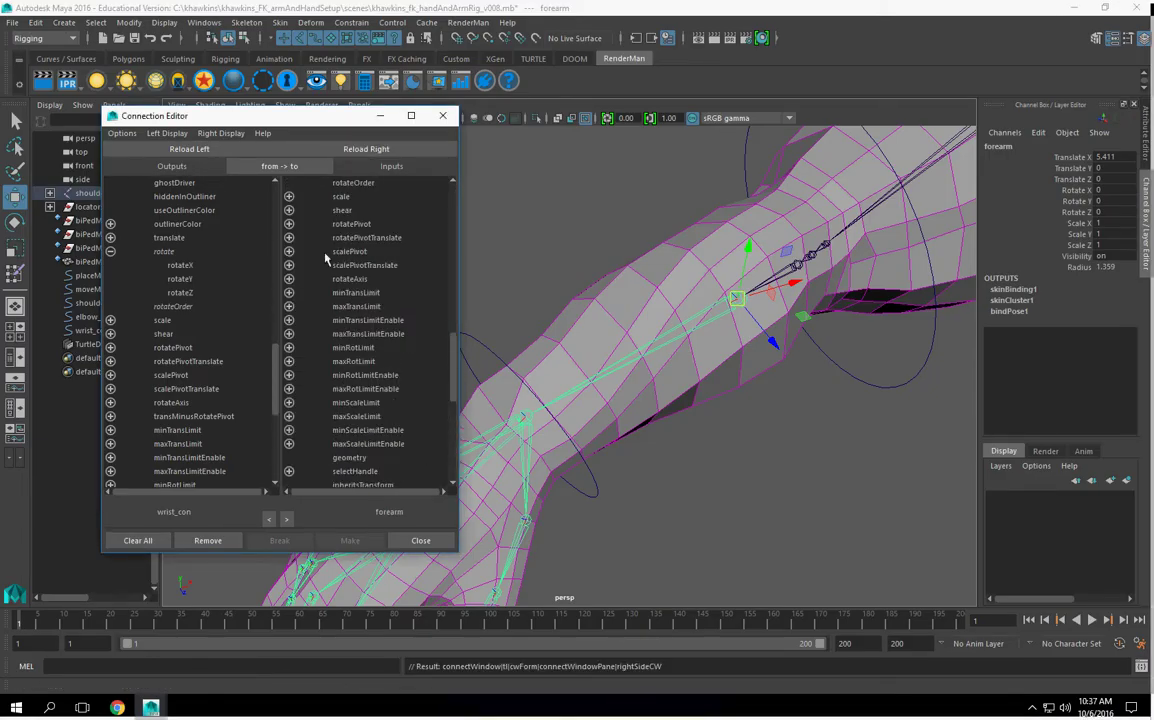
{"action": "scroll", "coordinate": [325, 258], "scroll_direction": "up", "scroll_amount": 3}
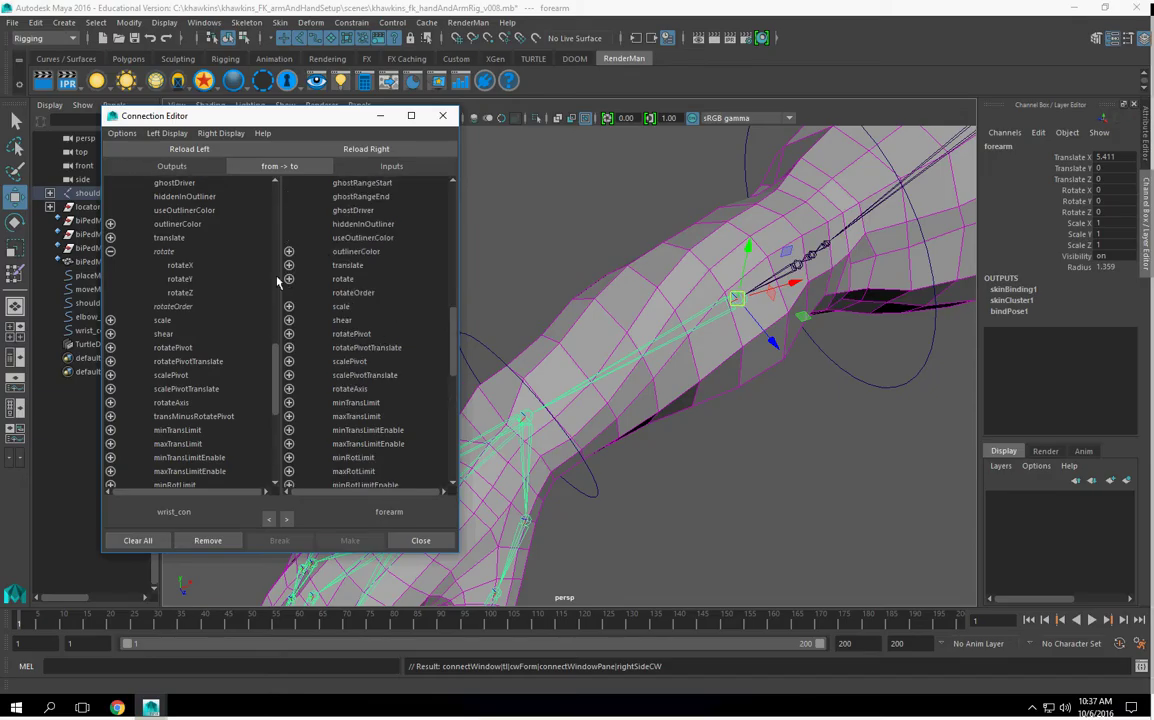
{"action": "left_click", "coordinate": [289, 279]}
{"action": "left_click", "coordinate": [180, 265]}
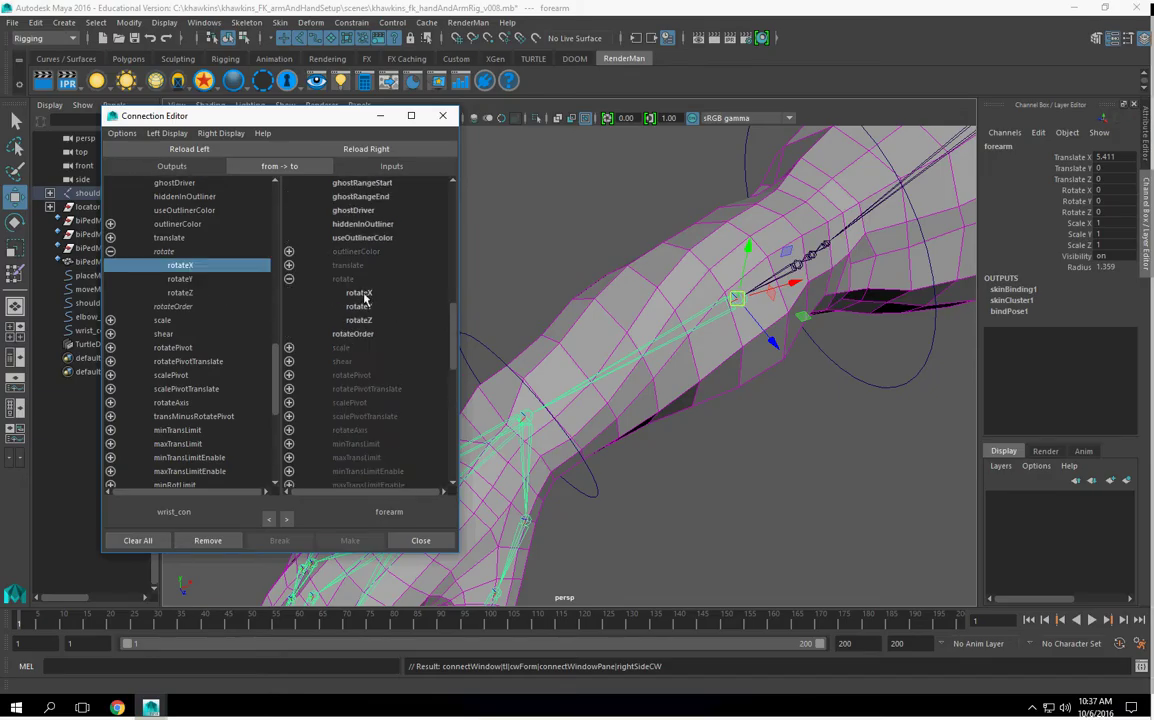
{"action": "left_click", "coordinate": [360, 293]}
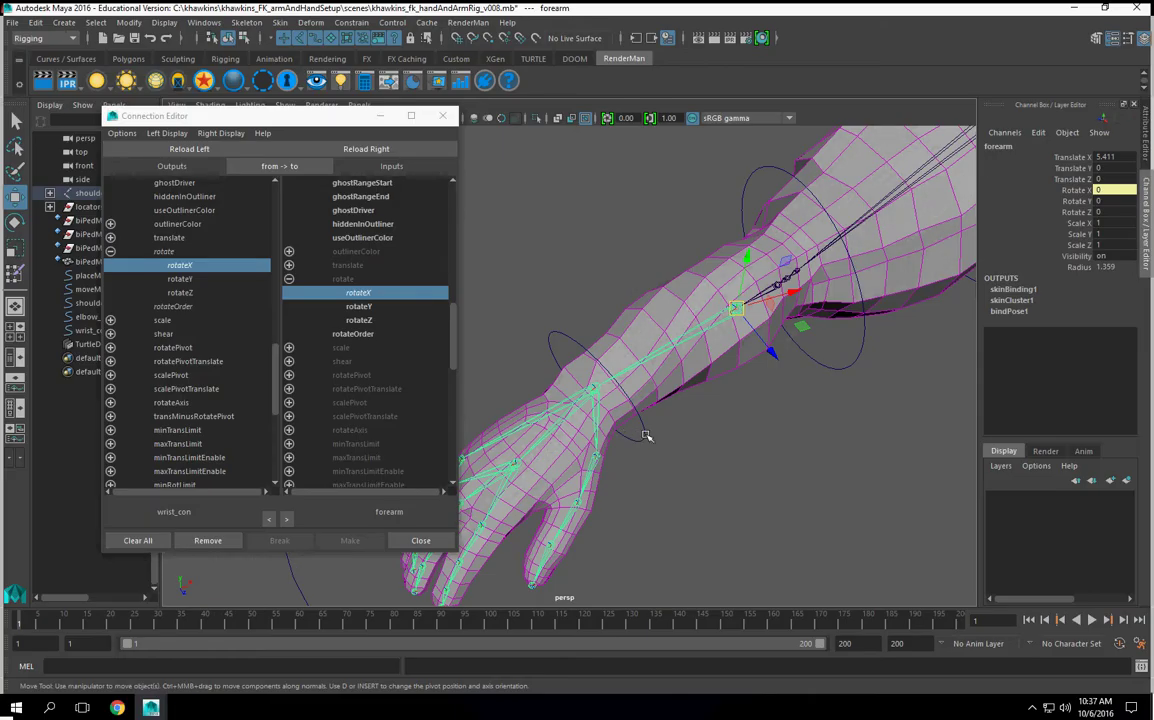
- Select wrist_con and test varying its Rotate X in both directions to check the forearm twist, returning it to 0
{"action": "left_click", "coordinate": [645, 436]}
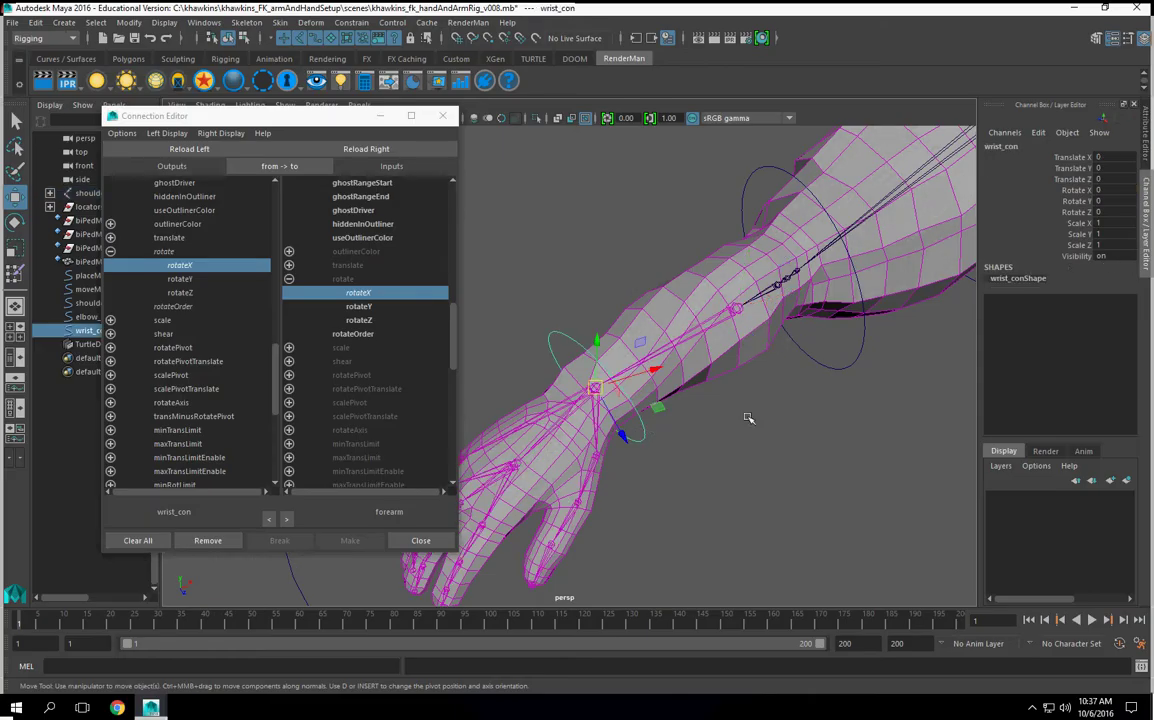
{"action": "left_click", "coordinate": [1070, 191]}
{"action": "middle_click_drag", "start_coordinate": [736, 314], "coordinate": [668, 400]}
{"action": "middle_click_drag", "start_coordinate": [740, 407], "coordinate": [571, 392]}
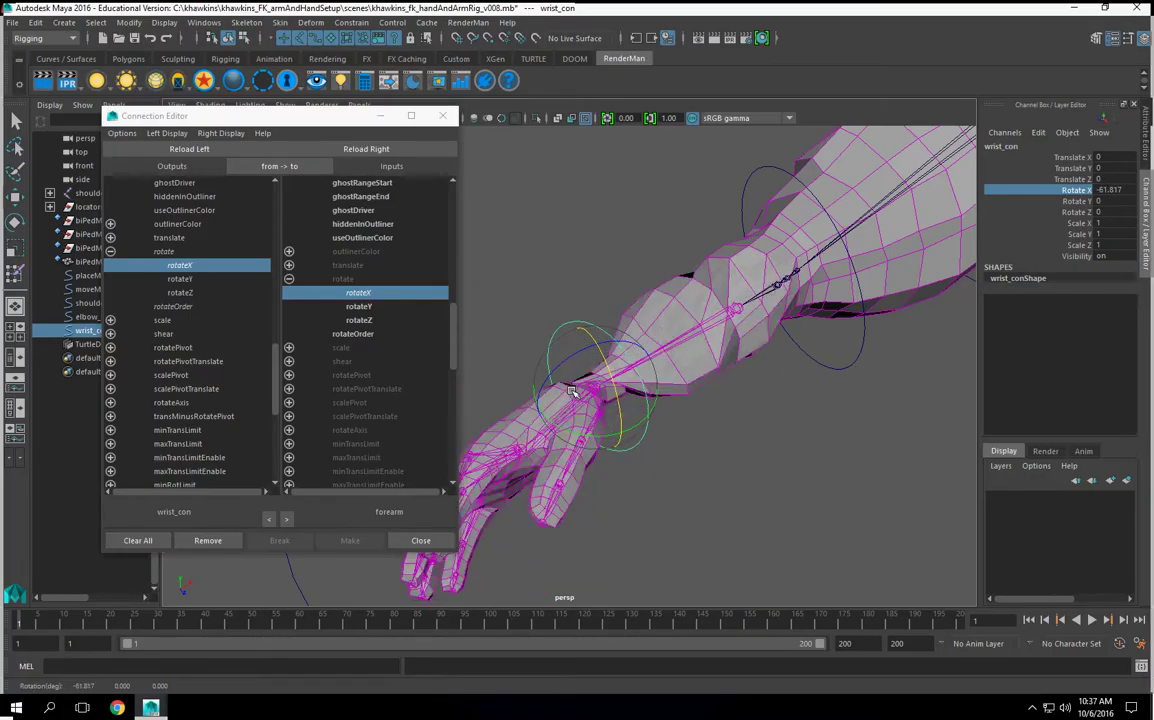
{"action": "middle_click_drag", "start_coordinate": [736, 400], "coordinate": [711, 468]}
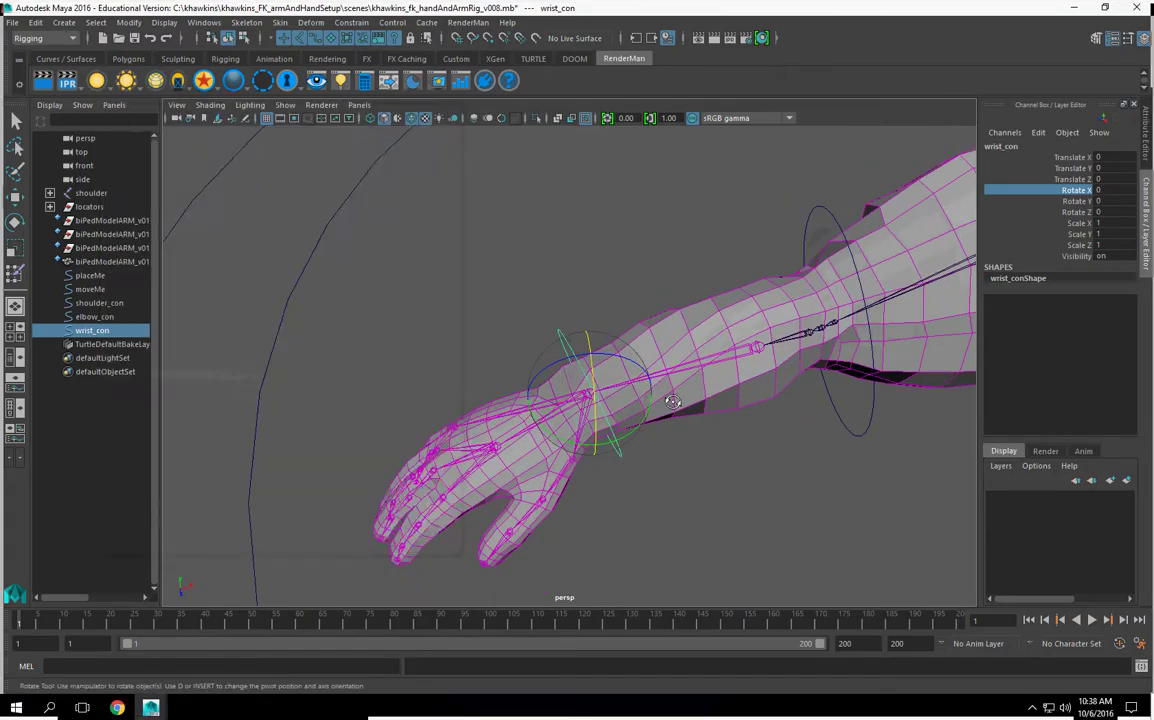
{"action": "left_click_drag", "start_coordinate": [673, 401], "coordinate": [688, 376], "text": "alt"}
{"action": "key", "text": "space"}
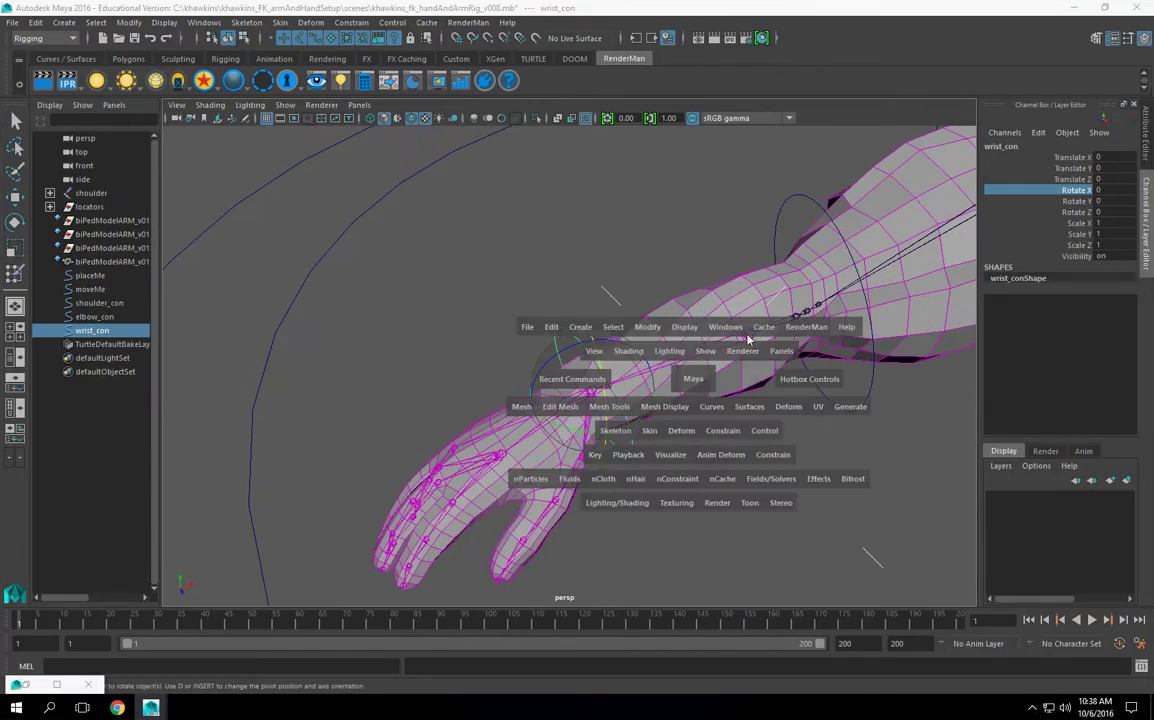
{"action": "left_click", "coordinate": [725, 326]}
{"action": "mouse_move", "coordinate": [760, 365]}
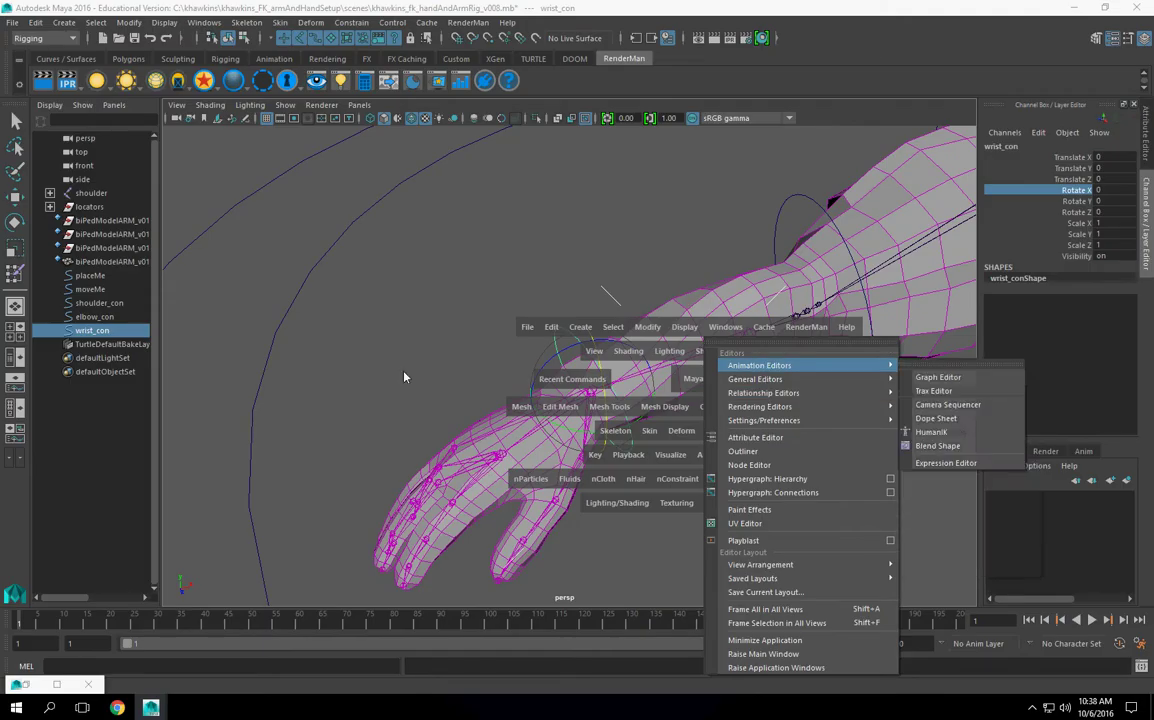
{"action": "left_click", "coordinate": [767, 479]}
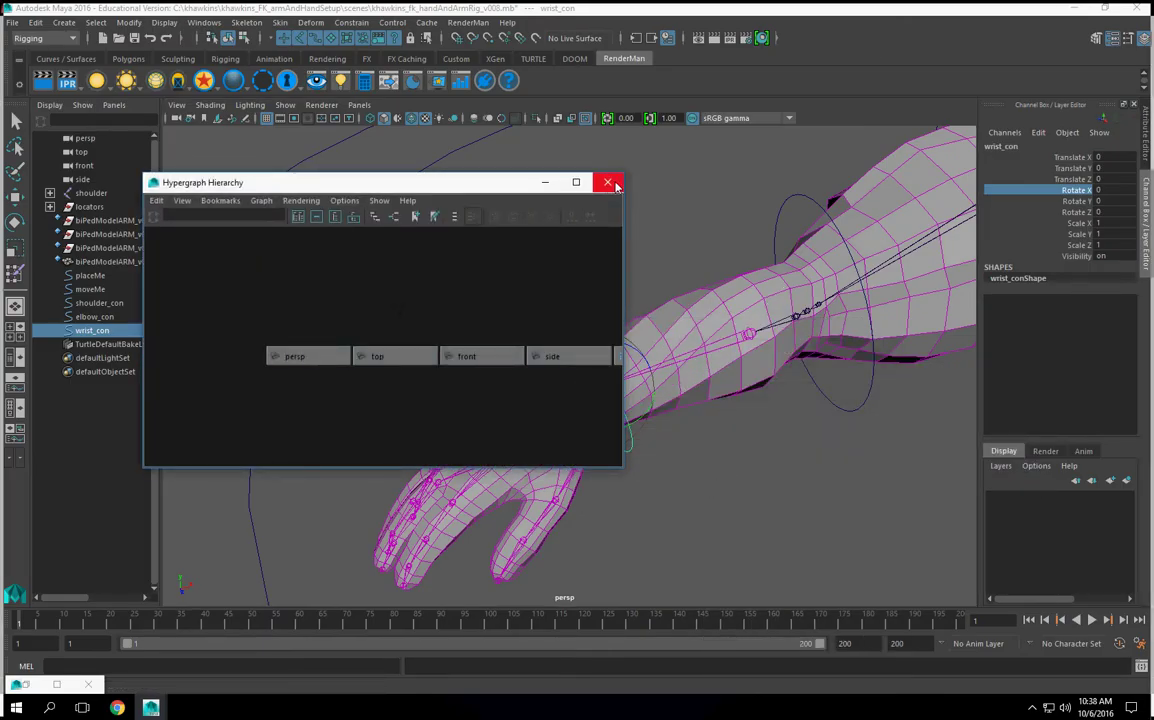
{"action": "left_click", "coordinate": [607, 182]}
- Open the Hypergraph connections graph for wrist_con and reposition it so the arm can be seen
{"action": "key", "text": "space"}
{"action": "left_click", "coordinate": [540, 240]}
{"action": "left_click", "coordinate": [620, 406]}
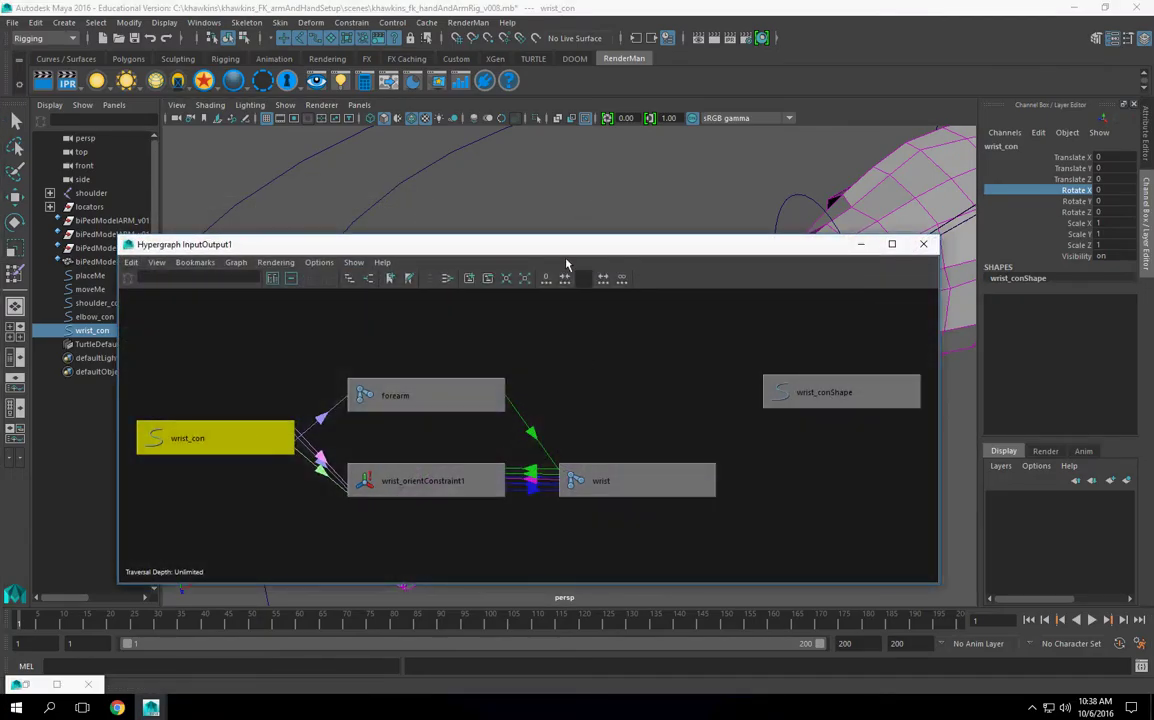
{"action": "left_click_drag", "start_coordinate": [562, 249], "coordinate": [541, 167]}
{"action": "left_click_drag", "start_coordinate": [588, 538], "coordinate": [765, 556], "text": "alt"}
{"action": "middle_click_drag", "start_coordinate": [765, 556], "coordinate": [652, 668], "text": "alt"}
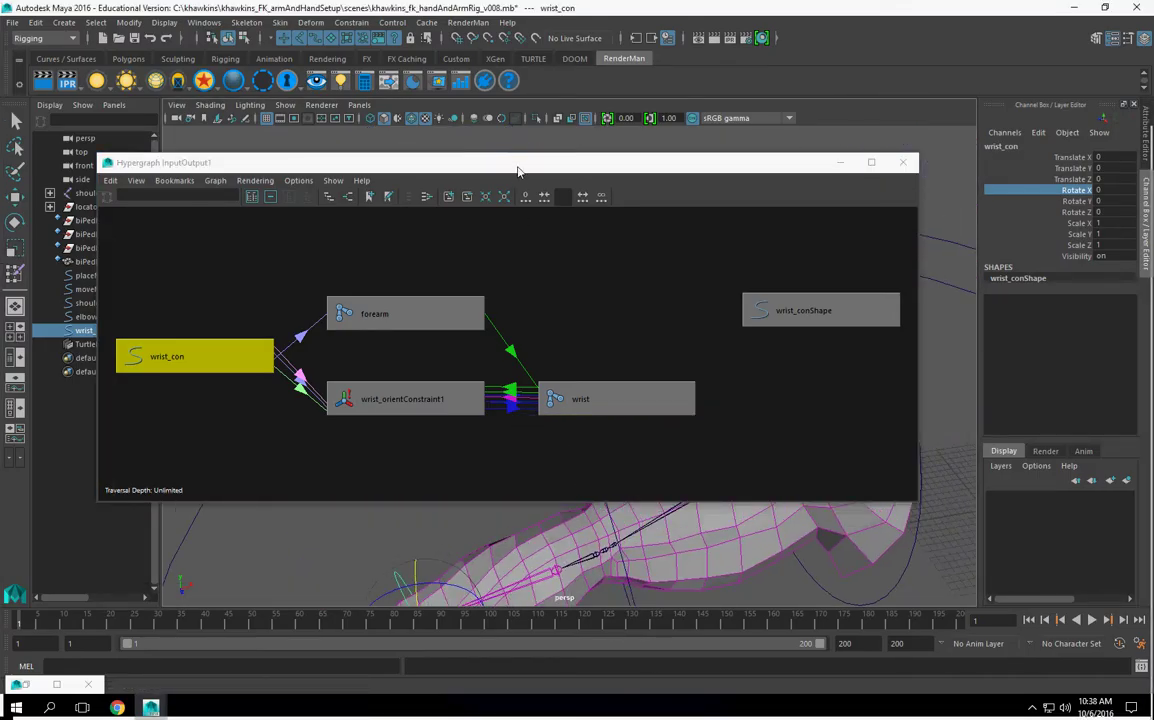
- Spread out the Hypergraph nodes and examine the connection running from wrist_con to the forearm joint
{"action": "left_click_drag", "start_coordinate": [517, 166], "coordinate": [513, 53]}
{"action": "middle_click_drag", "start_coordinate": [514, 596], "coordinate": [508, 504], "text": "alt"}
{"action": "left_click", "coordinate": [516, 502], "text": "shift"}
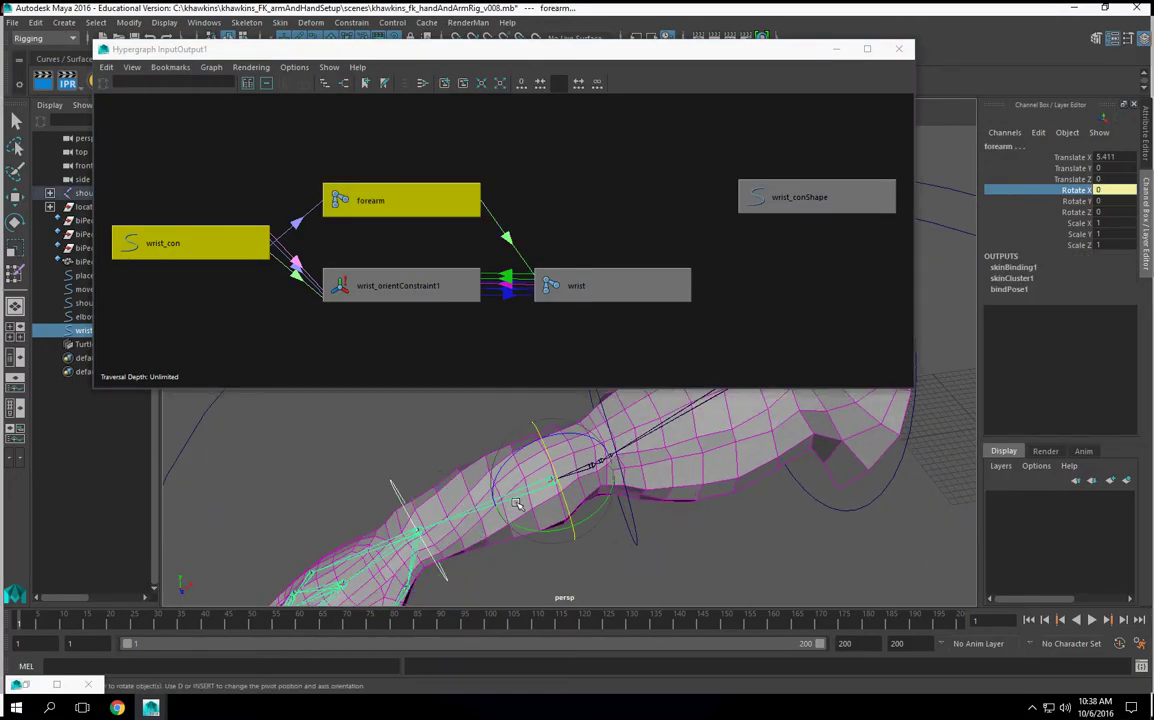
{"action": "left_click", "coordinate": [252, 262]}
{"action": "left_click", "coordinate": [168, 243]}
{"action": "left_click", "coordinate": [345, 205], "text": "shift"}
{"action": "middle_click_drag", "start_coordinate": [200, 245], "coordinate": [311, 255], "text": "alt"}
{"action": "left_click_drag", "start_coordinate": [309, 254], "coordinate": [156, 245]}
{"action": "middle_click_drag", "start_coordinate": [357, 315], "coordinate": [450, 309], "text": "alt"}
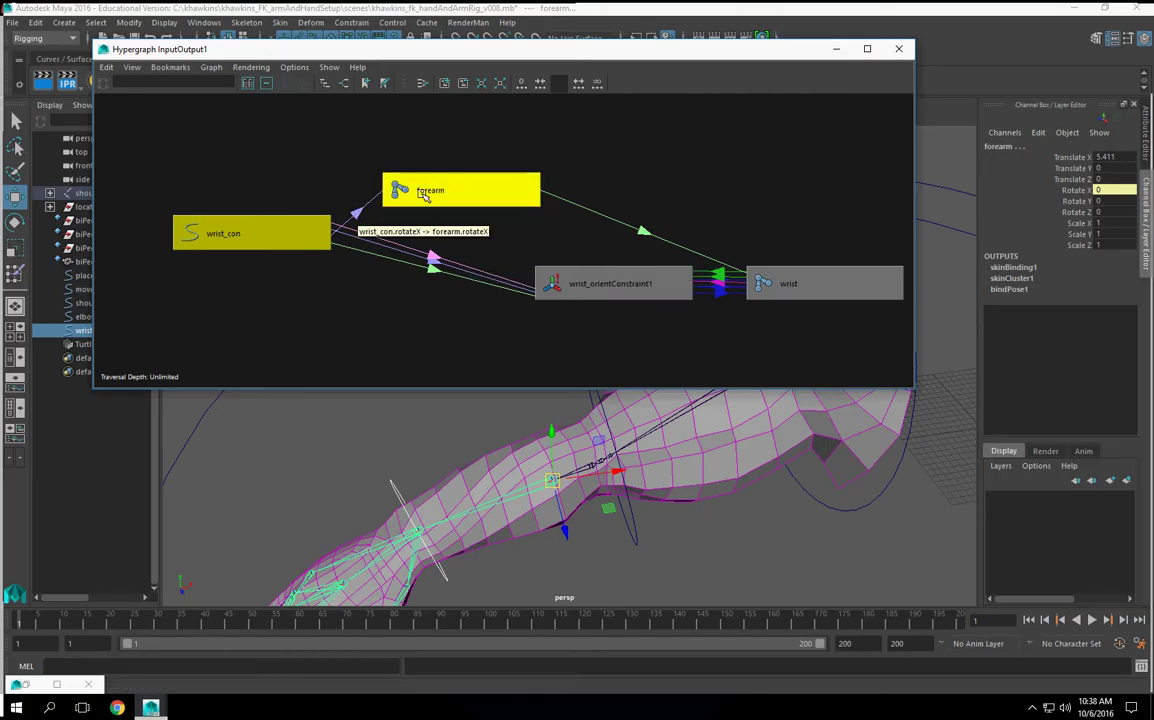
- Spread the forearm and wrist_con nodes apart and delete the rotateX connection running from wrist_con to the forearm joint
{"action": "left_click_drag", "start_coordinate": [446, 192], "coordinate": [538, 179]}
{"action": "left_click_drag", "start_coordinate": [290, 226], "coordinate": [157, 230]}
{"action": "left_click", "coordinate": [380, 205]}
{"action": "key", "text": "Delete"}
- Create a Multiply Divide utility render node and minimize the node creation window
{"action": "left_click", "coordinate": [251, 67]}
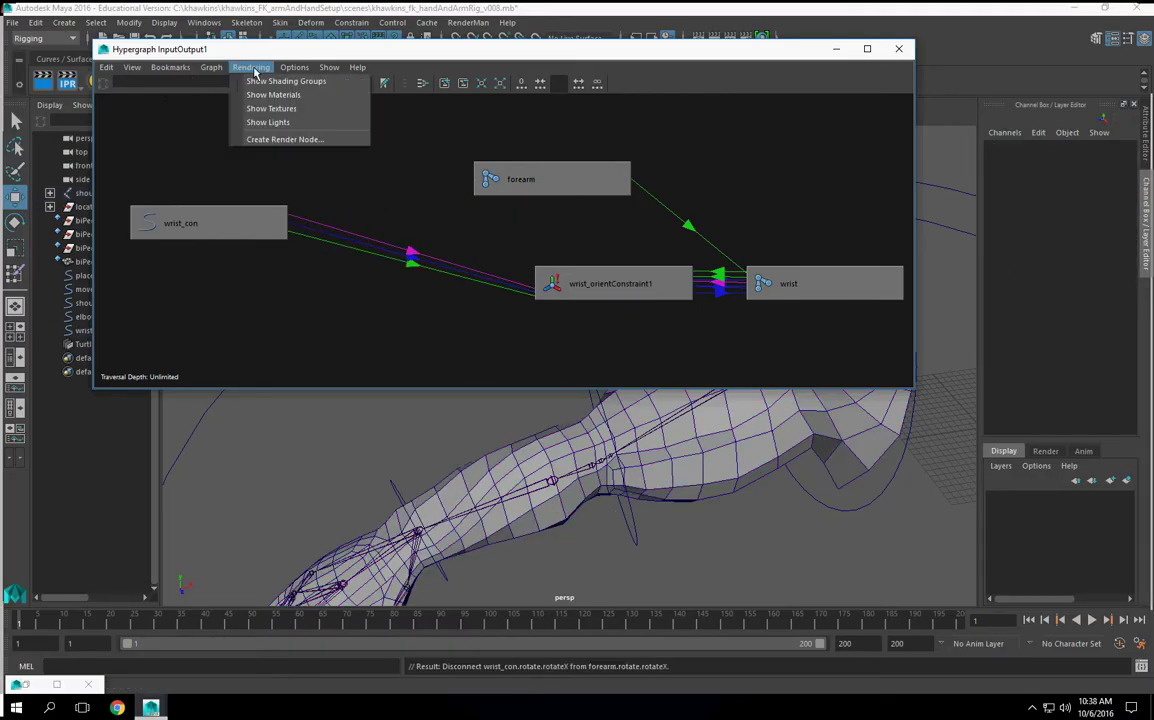
{"action": "left_click", "coordinate": [278, 140]}
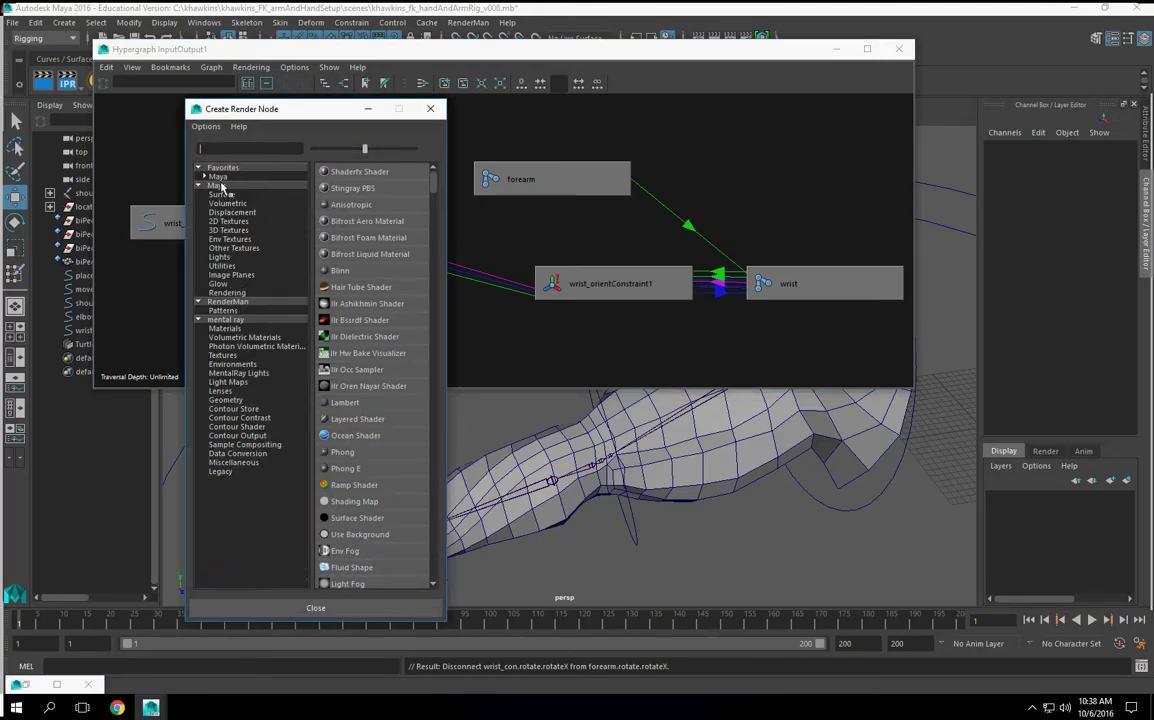
{"action": "left_click", "coordinate": [220, 266]}
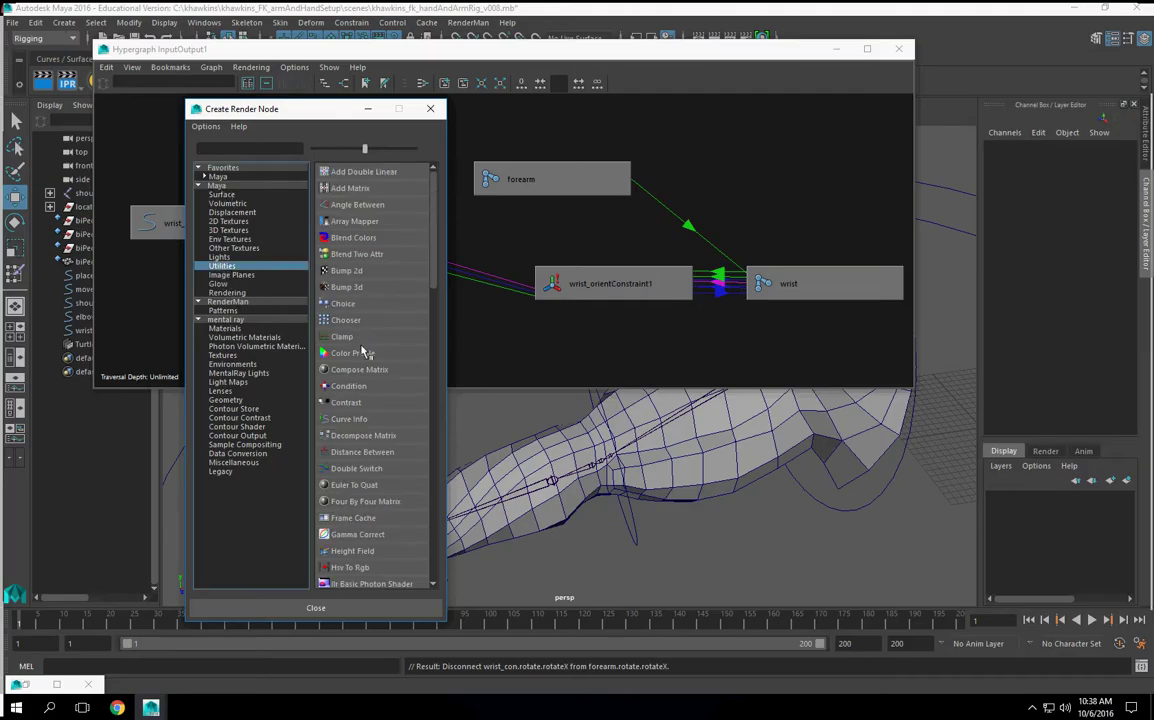
{"action": "scroll", "coordinate": [347, 362], "scroll_direction": "down", "scroll_amount": 8}
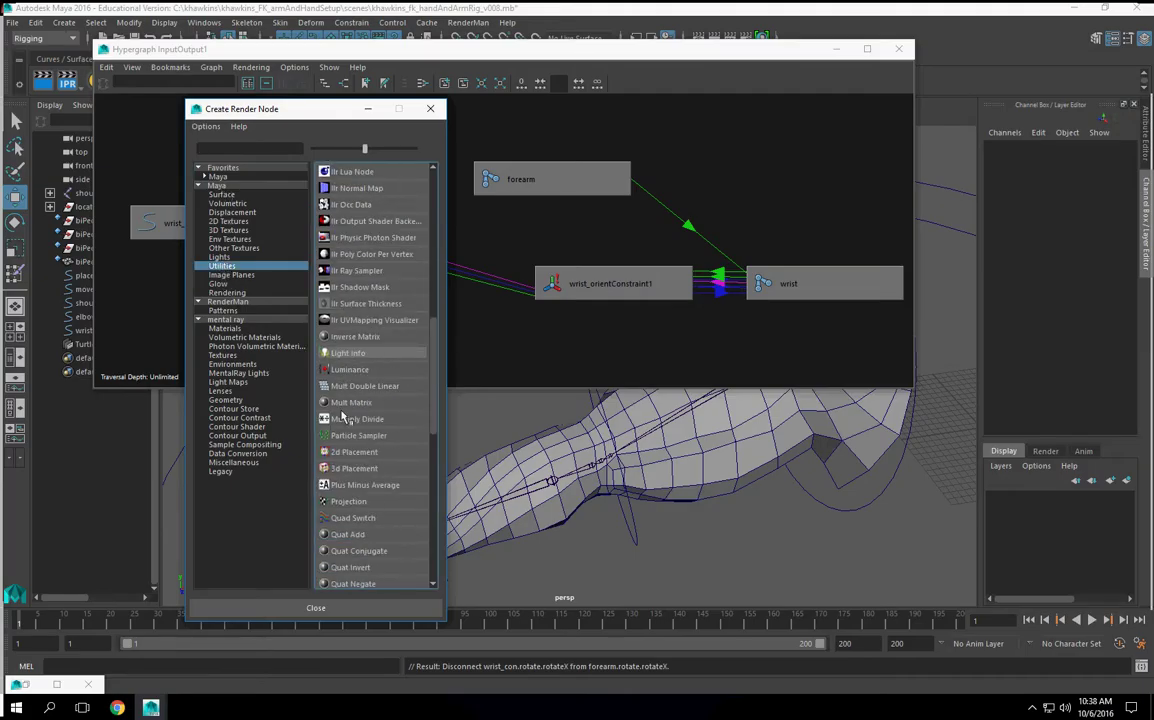
{"action": "scroll", "coordinate": [362, 487], "scroll_direction": "down", "scroll_amount": 3}
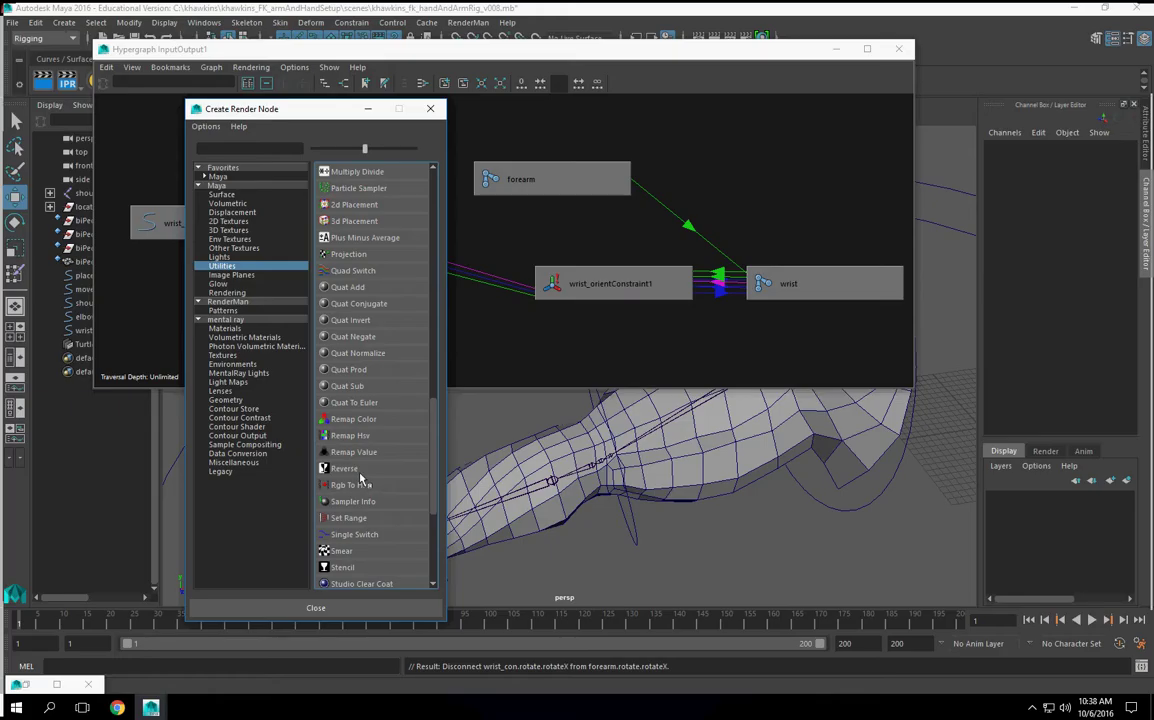
{"action": "scroll", "coordinate": [362, 478], "scroll_direction": "down", "scroll_amount": 3}
{"action": "scroll", "coordinate": [362, 477], "scroll_direction": "up", "scroll_amount": 10}
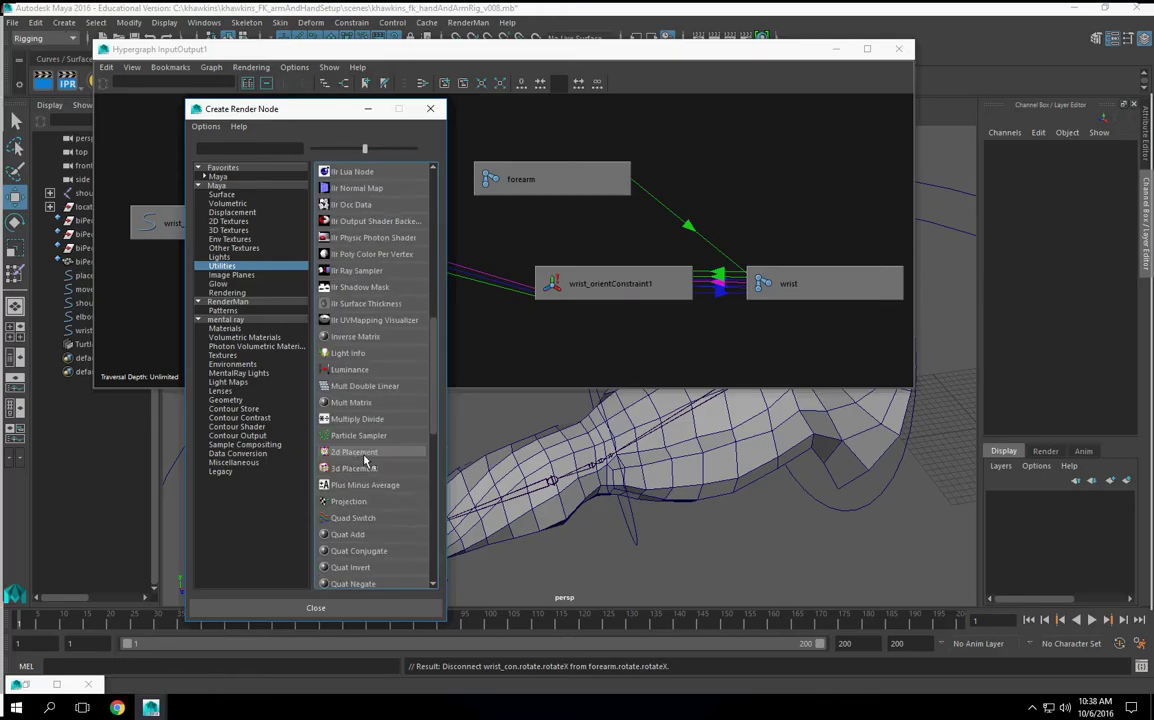
{"action": "left_click", "coordinate": [366, 420]}
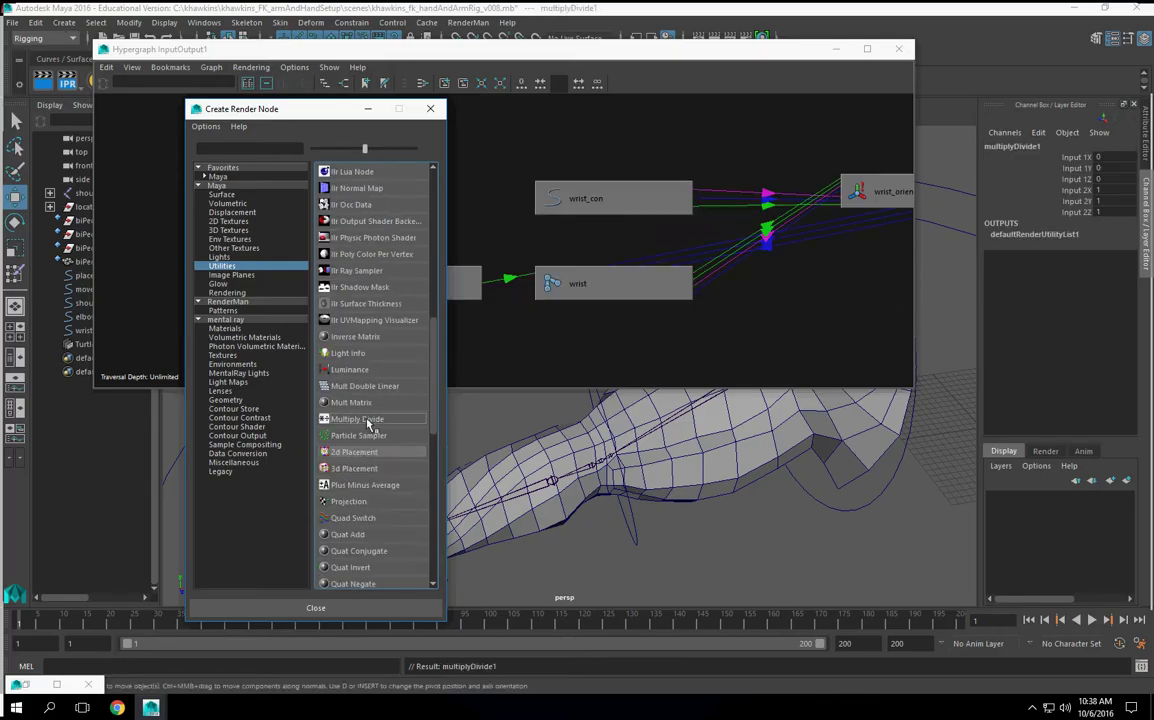
{"action": "left_click", "coordinate": [368, 110]}
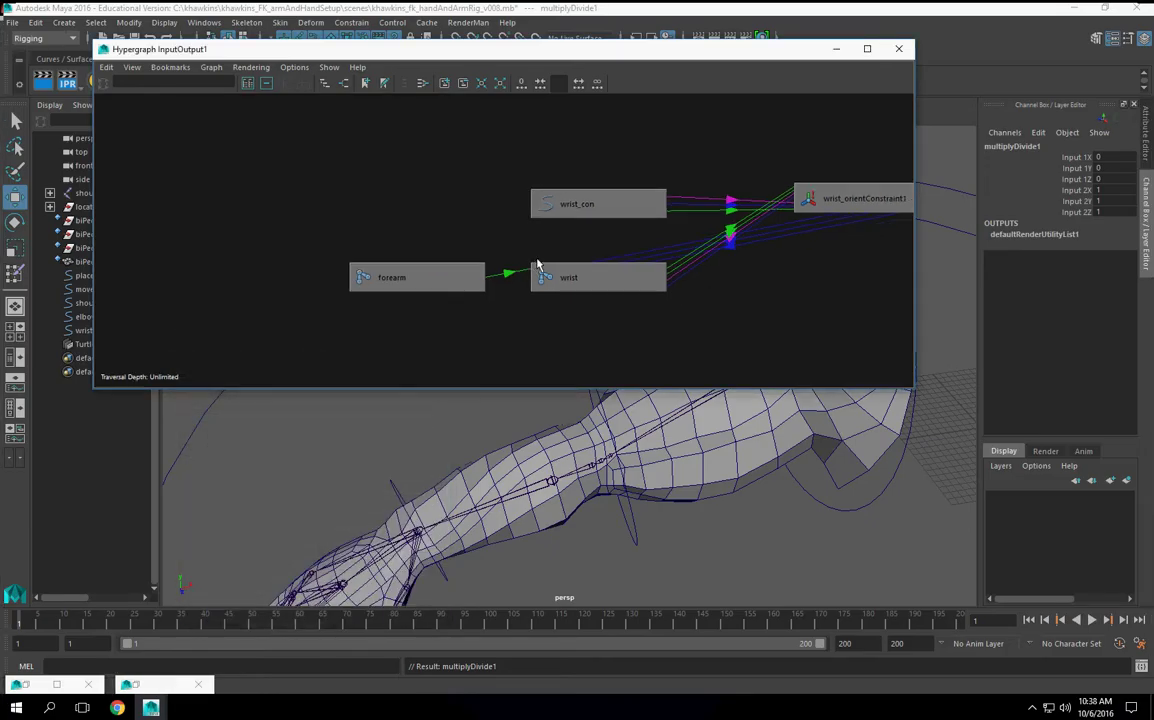
- Arrange the Hypergraph so wrist_con, multiplyDivide1 and forearm sit apart from each other, with wrist_con placed before multiplyDivide1
{"action": "left_click_drag", "start_coordinate": [763, 229], "coordinate": [322, 219]}
{"action": "right_click_drag", "start_coordinate": [412, 278], "coordinate": [530, 270], "text": "alt"}
{"action": "middle_click_drag", "start_coordinate": [453, 292], "coordinate": [536, 264], "text": "alt"}
{"action": "left_click_drag", "start_coordinate": [404, 283], "coordinate": [241, 248]}
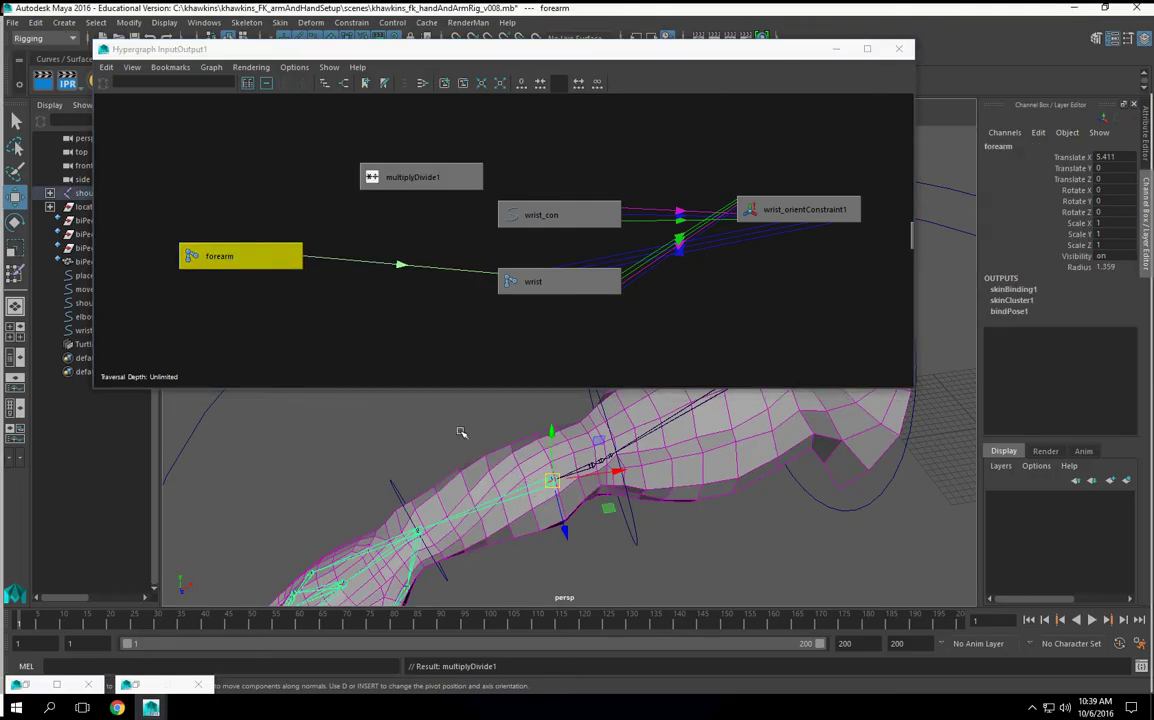
{"action": "middle_click_drag", "start_coordinate": [535, 562], "coordinate": [546, 498], "text": "alt"}
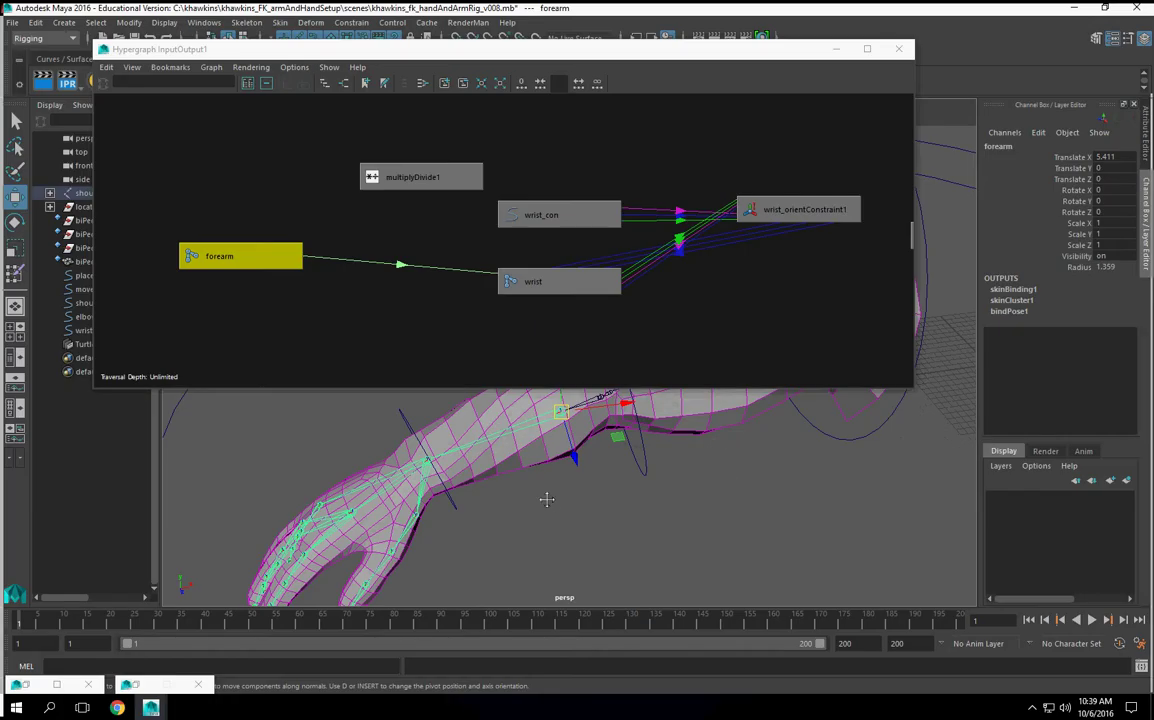
{"action": "left_click_drag", "start_coordinate": [547, 499], "coordinate": [567, 518], "text": "alt"}
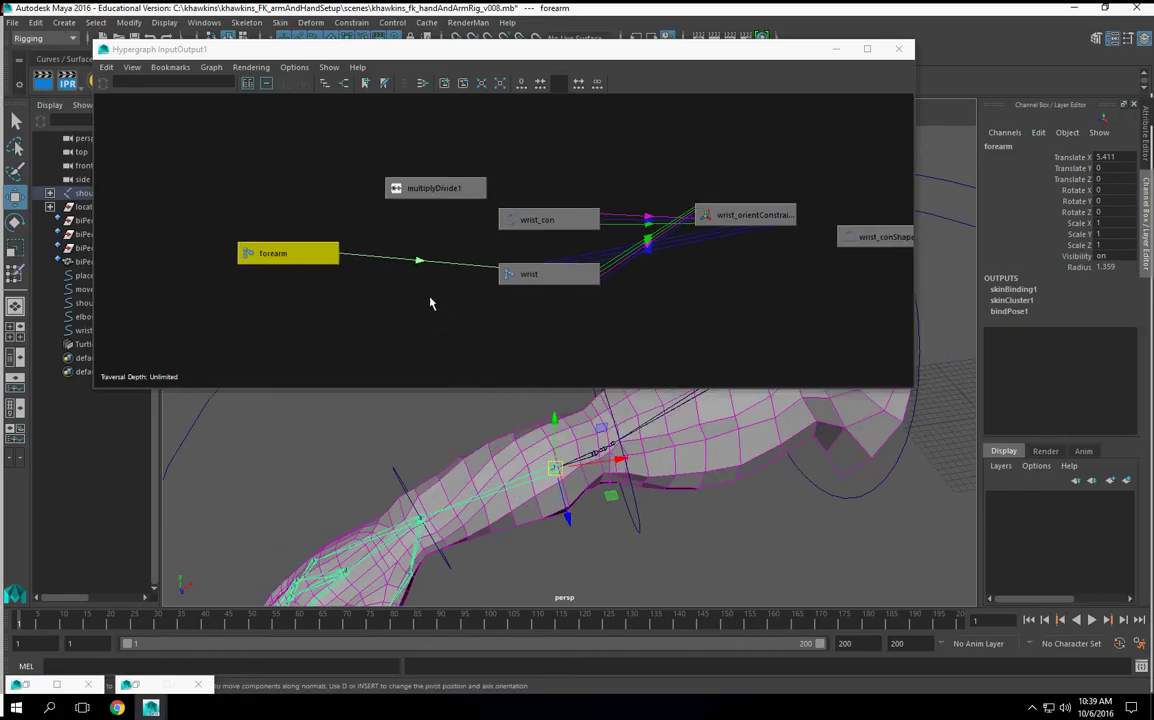
{"action": "left_click", "coordinate": [850, 238]}
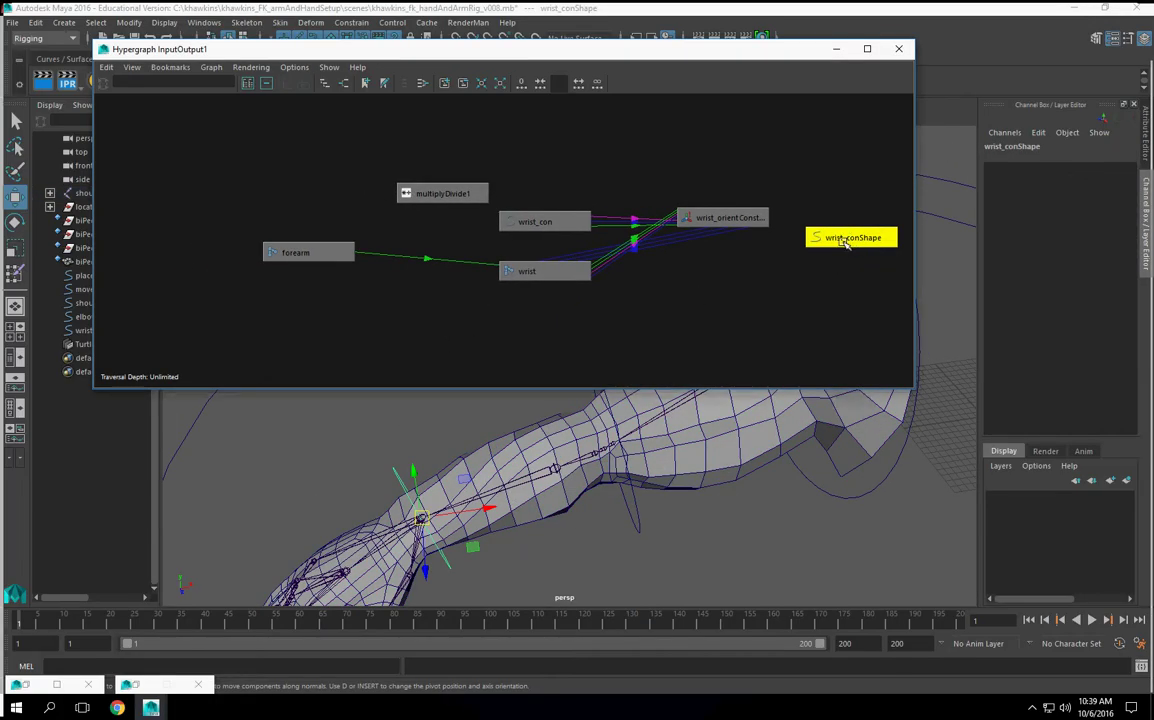
{"action": "left_click_drag", "start_coordinate": [548, 222], "coordinate": [286, 186]}
{"action": "right_click_drag", "start_coordinate": [379, 270], "coordinate": [541, 298], "text": "alt"}
{"action": "left_click_drag", "start_coordinate": [566, 230], "coordinate": [473, 154]}
{"action": "scroll", "coordinate": [495, 190], "scroll_direction": "up", "scroll_amount": 1}
{"action": "left_click_drag", "start_coordinate": [348, 212], "coordinate": [269, 211]}
- Connect wrist_con's rotateX output to input1X of the multiplyDivide1 node
{"action": "left_click", "coordinate": [343, 207]}
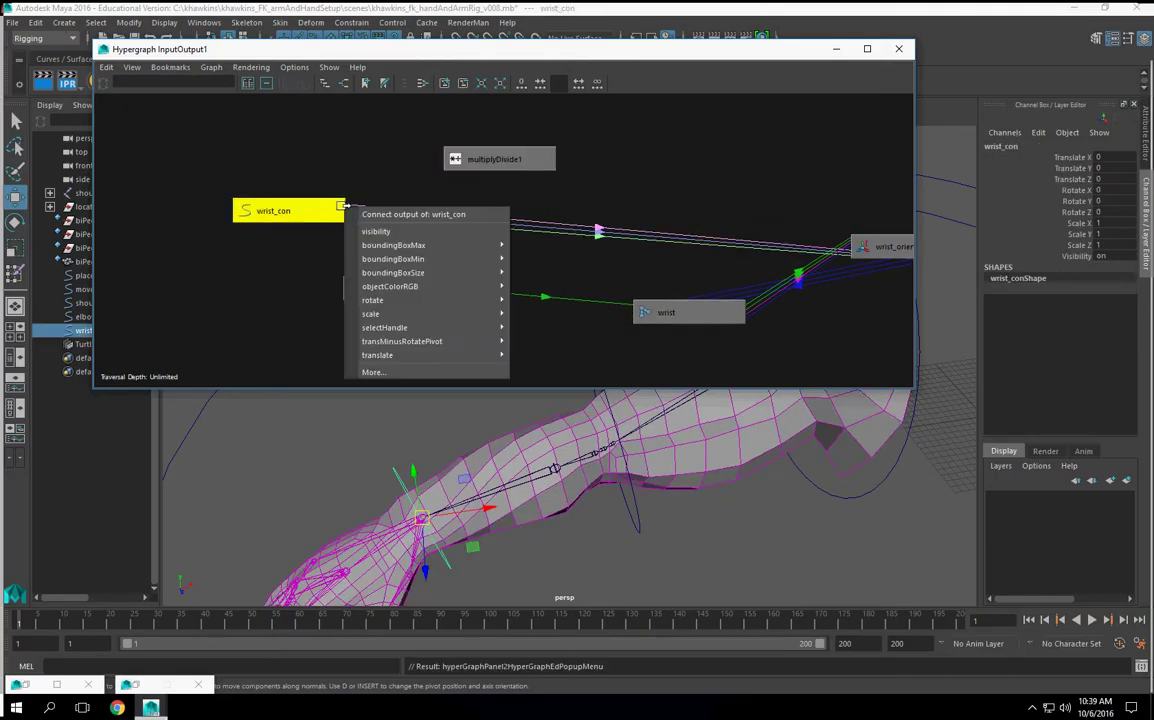
{"action": "mouse_move", "coordinate": [405, 300]}
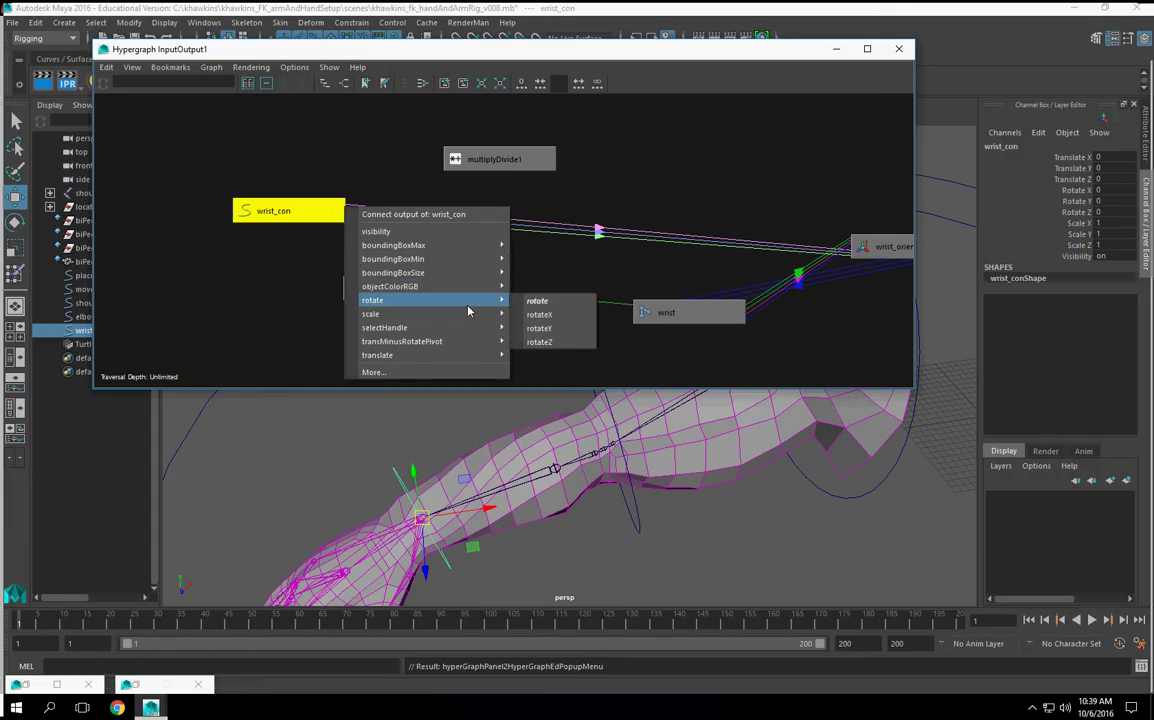
{"action": "left_click", "coordinate": [540, 315]}
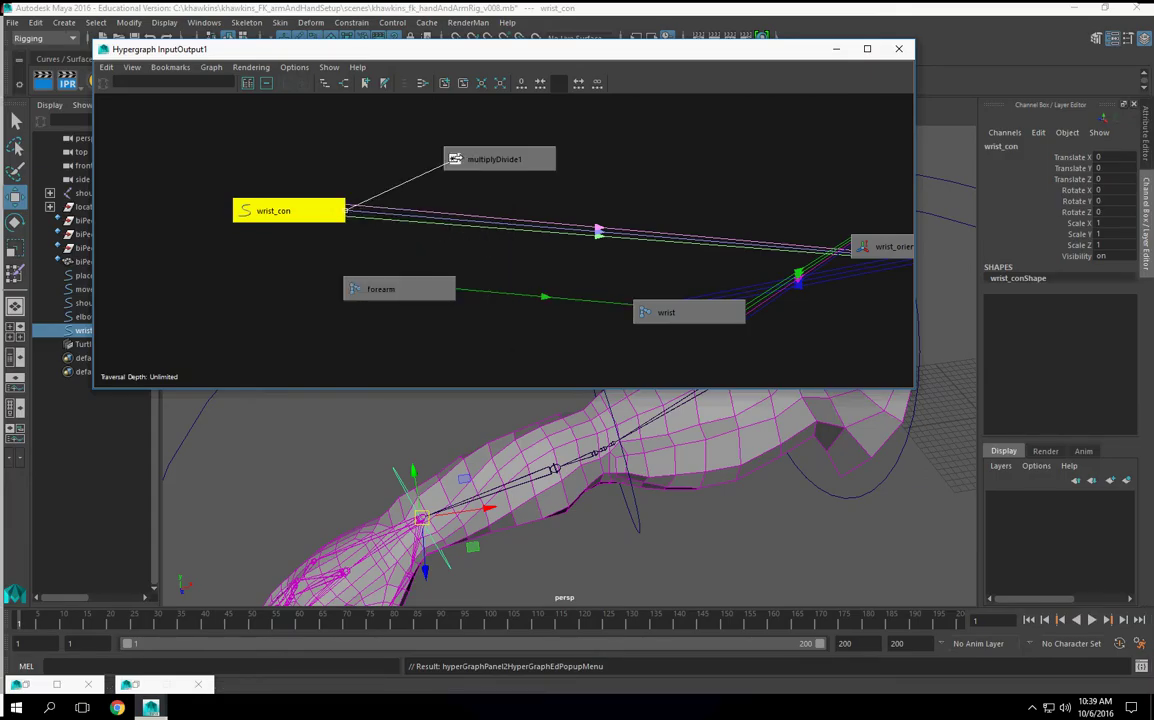
{"action": "left_click", "coordinate": [455, 160]}
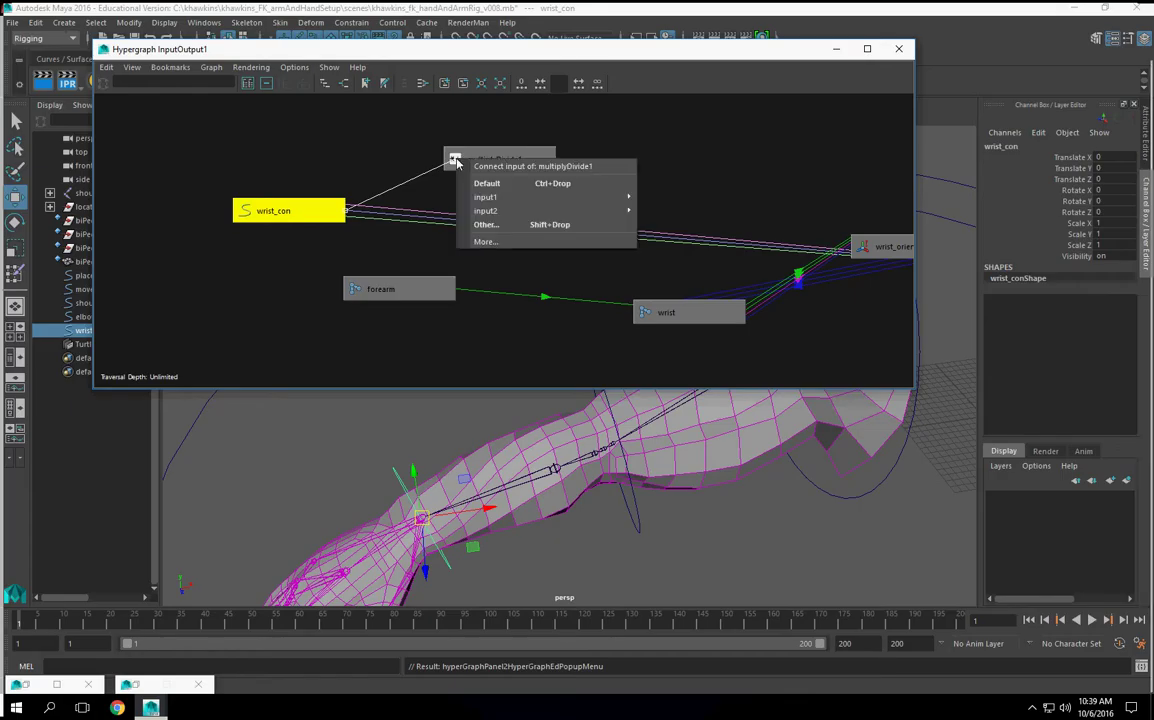
{"action": "mouse_move", "coordinate": [519, 202]}
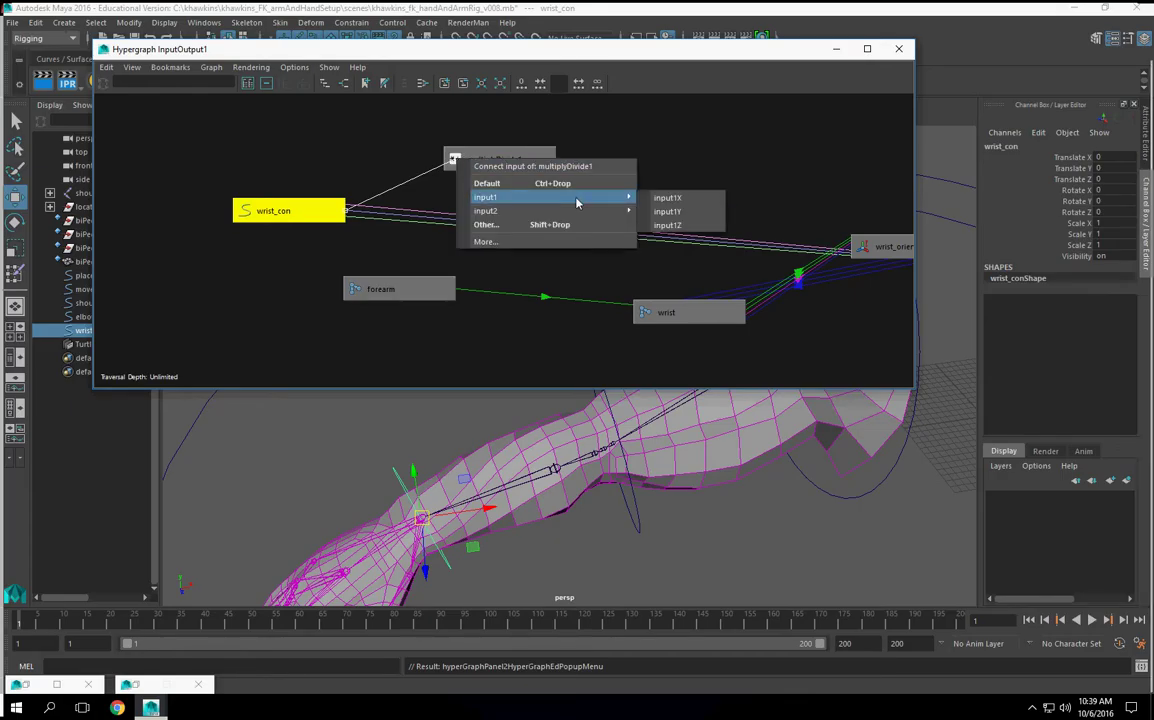
{"action": "left_click", "coordinate": [669, 197]}
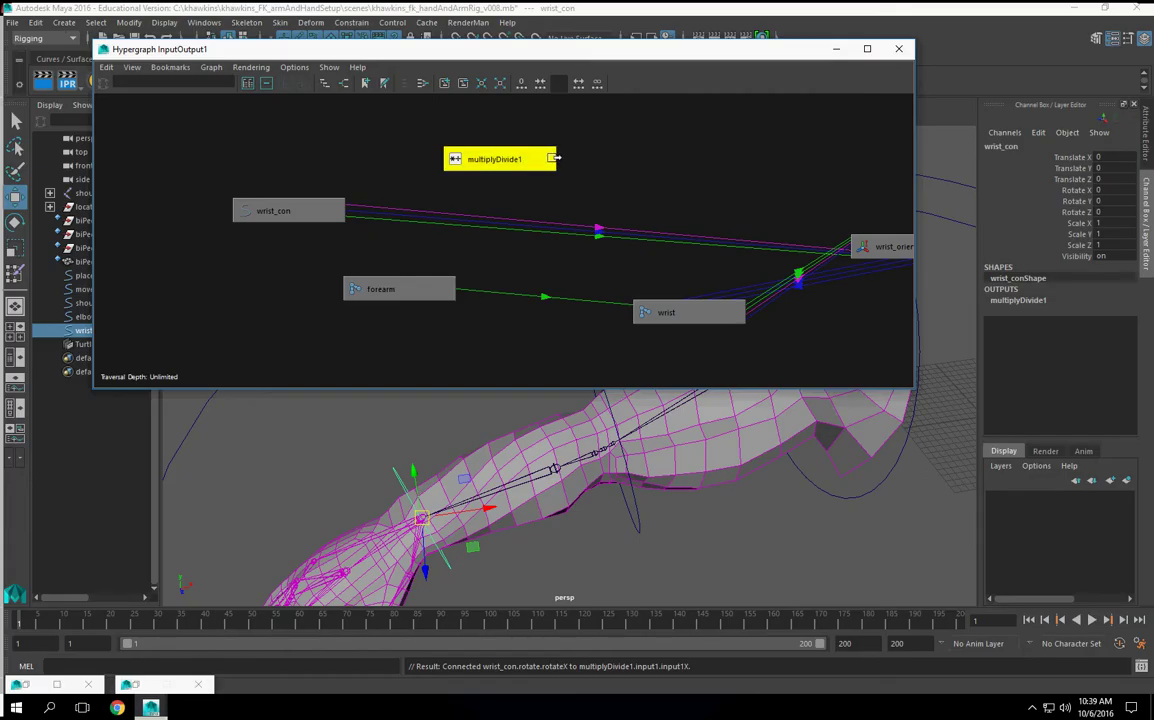
- Connect multiplyDivide1's outputX to the forearm joint's rotateX
{"action": "left_click", "coordinate": [553, 158]}
{"action": "mouse_move", "coordinate": [621, 191]}
{"action": "left_click", "coordinate": [770, 196]}
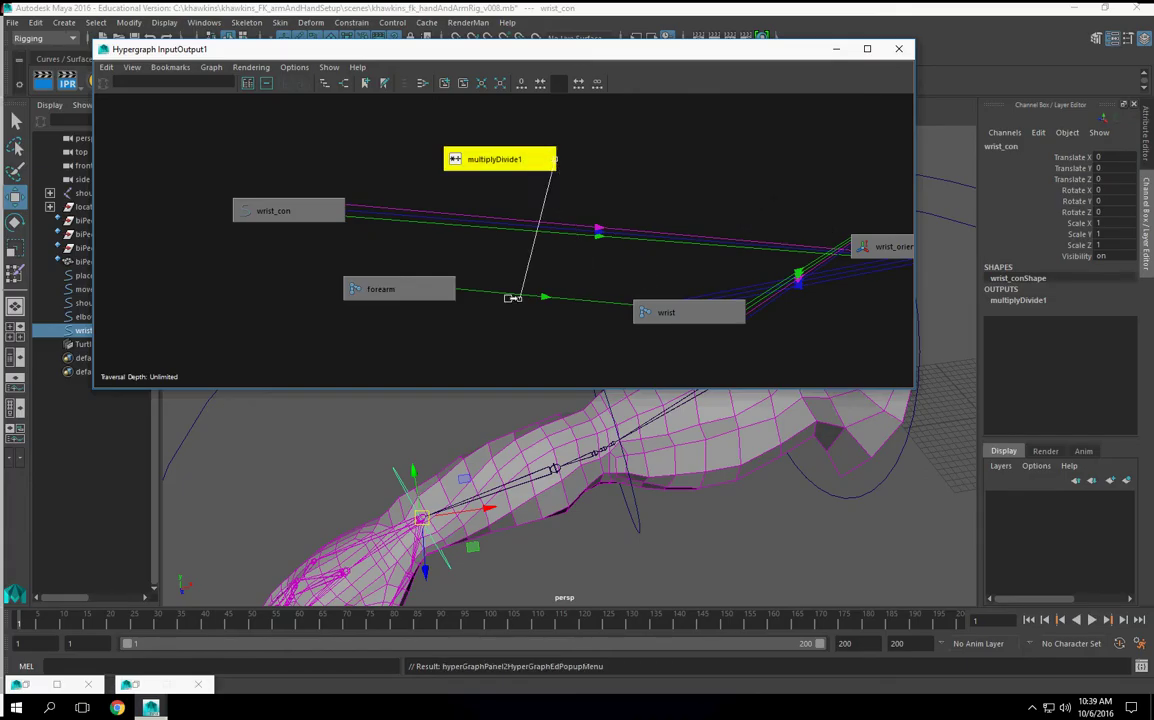
{"action": "left_click", "coordinate": [351, 288]}
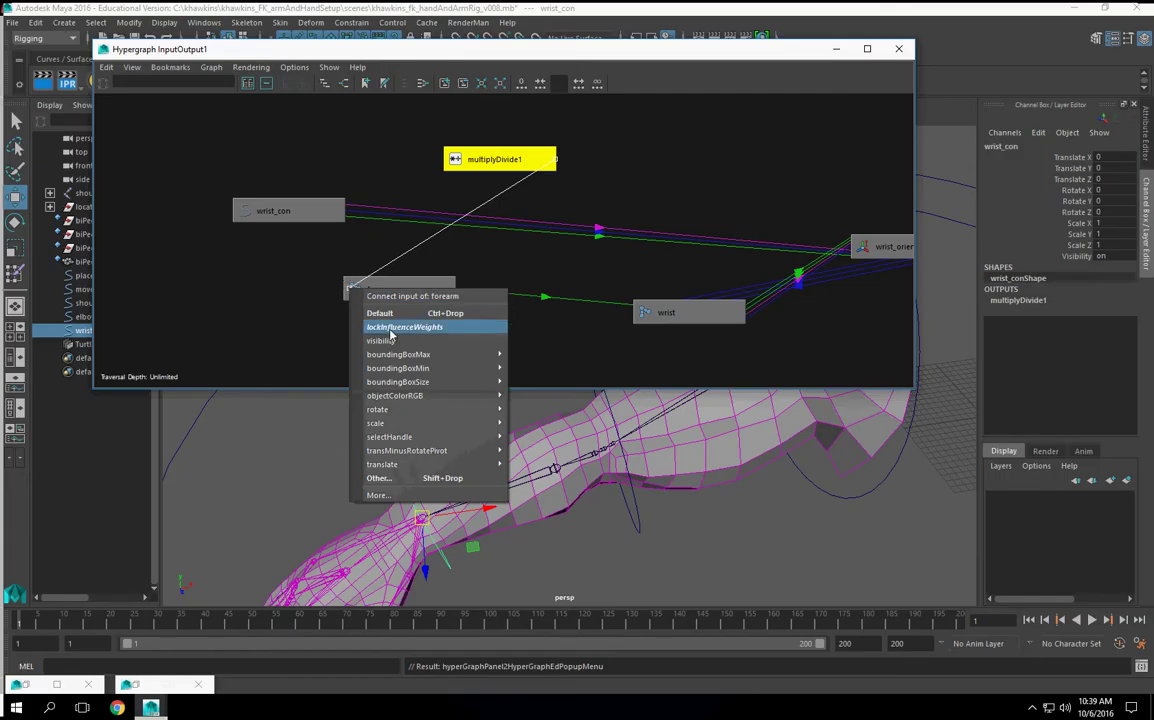
{"action": "mouse_move", "coordinate": [433, 414]}
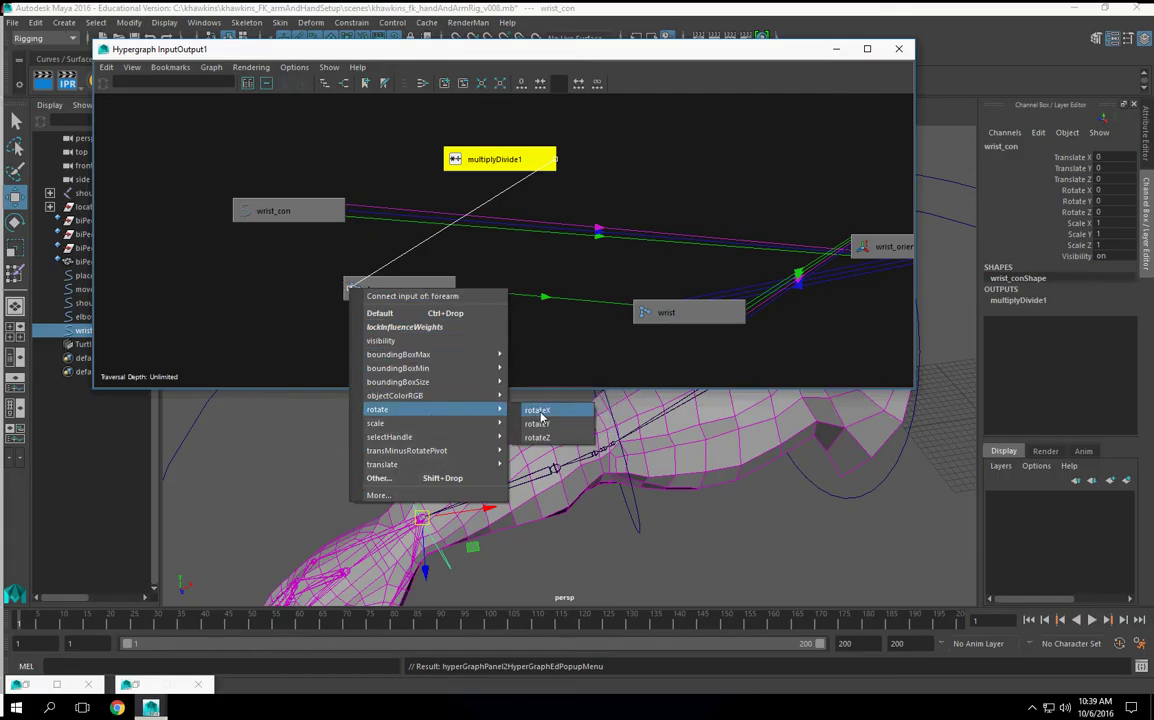
{"action": "left_click", "coordinate": [541, 414]}
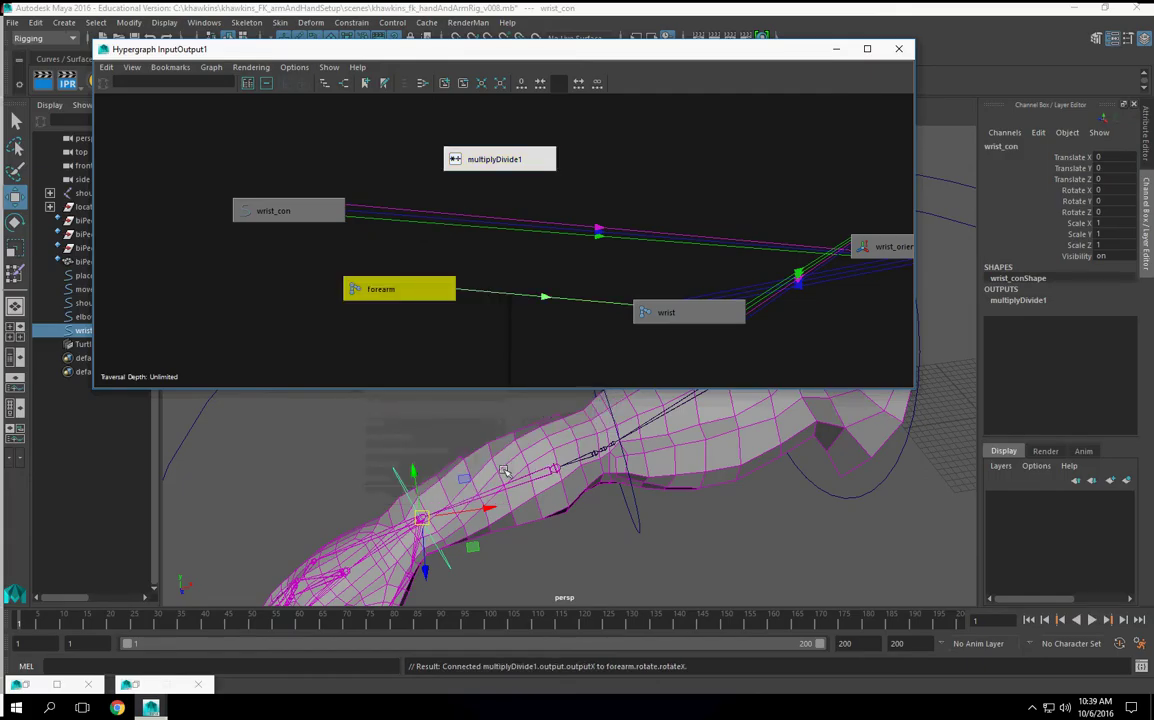
- Check the driven channels on forearm and multiplyDivide1, test-rotate wrist_con about X to see the forearm twist, and undo the rotation
{"action": "left_click", "coordinate": [556, 469]}
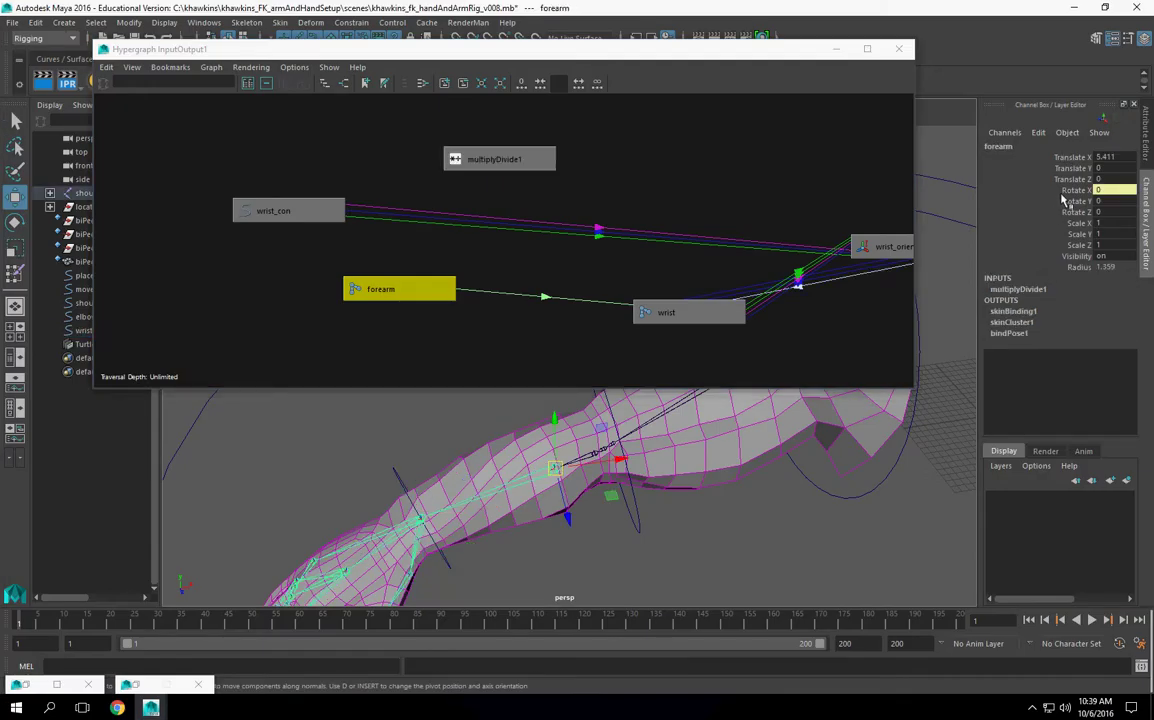
{"action": "left_click", "coordinate": [487, 160]}
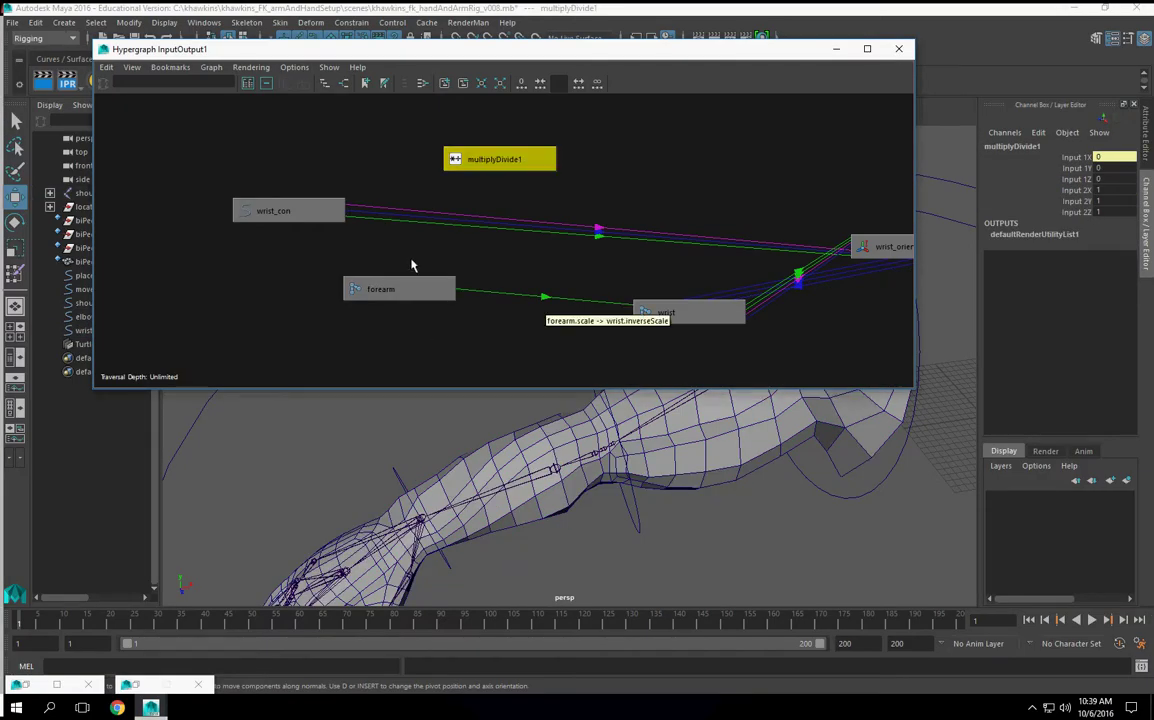
{"action": "left_click", "coordinate": [397, 470]}
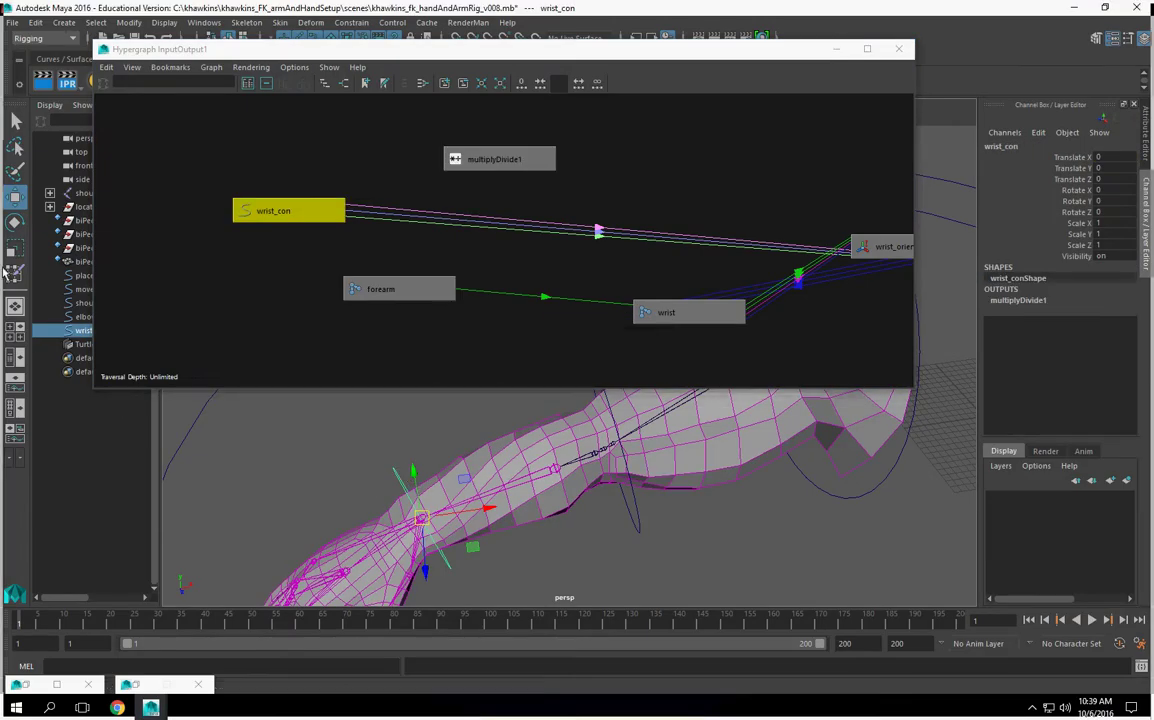
{"action": "left_click", "coordinate": [15, 222]}
{"action": "left_click_drag", "start_coordinate": [412, 493], "coordinate": [450, 544]}
{"action": "key", "text": "ctrl+z"}
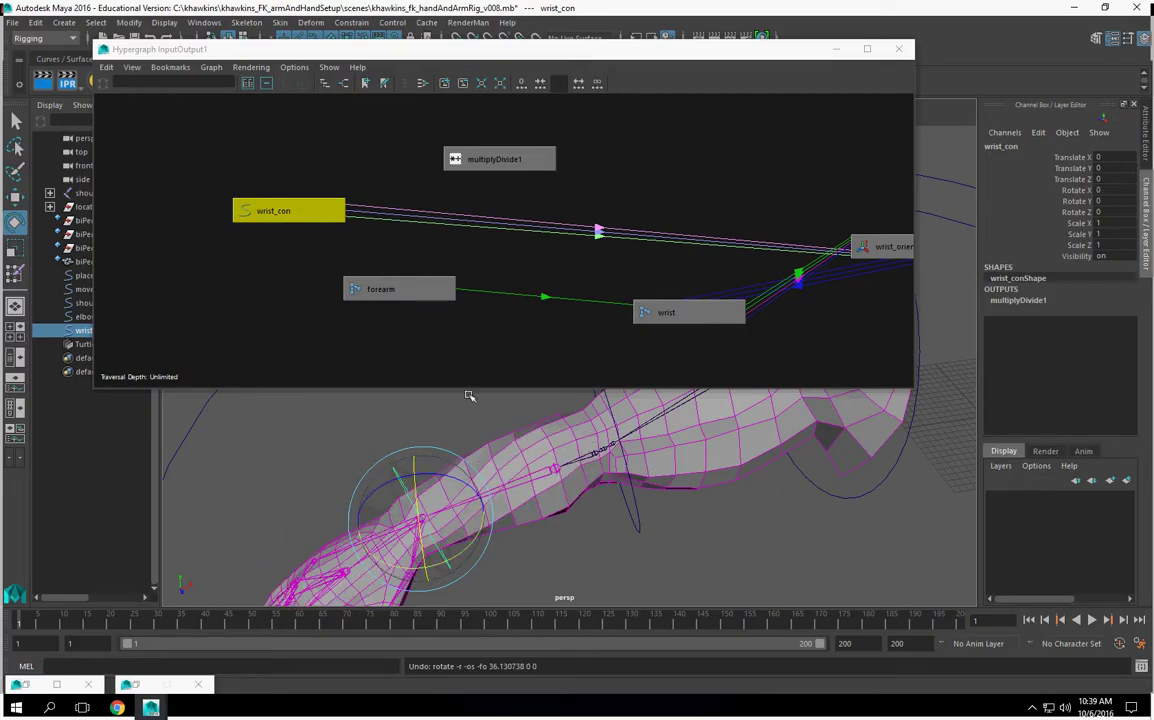
- Open multiplyDivide1's attributes and set the X value of Input 2 to -1
{"action": "double_click", "coordinate": [477, 165]}
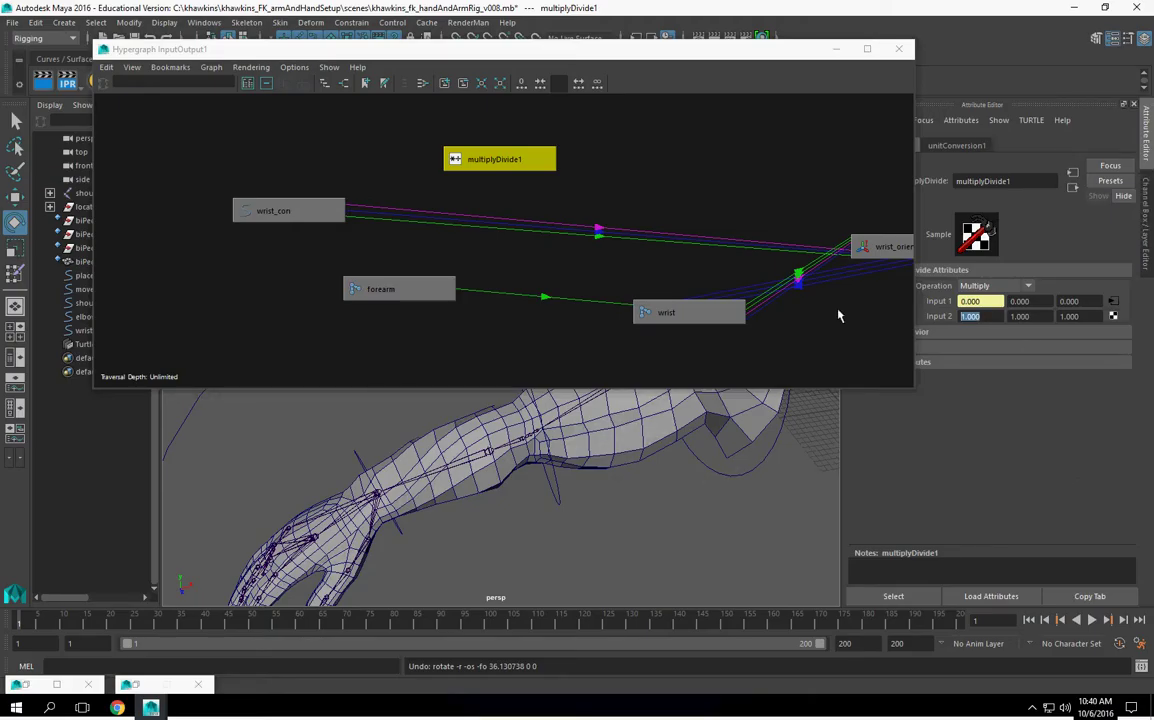
{"action": "type", "text": "-1"}
{"action": "key", "text": "Return"}
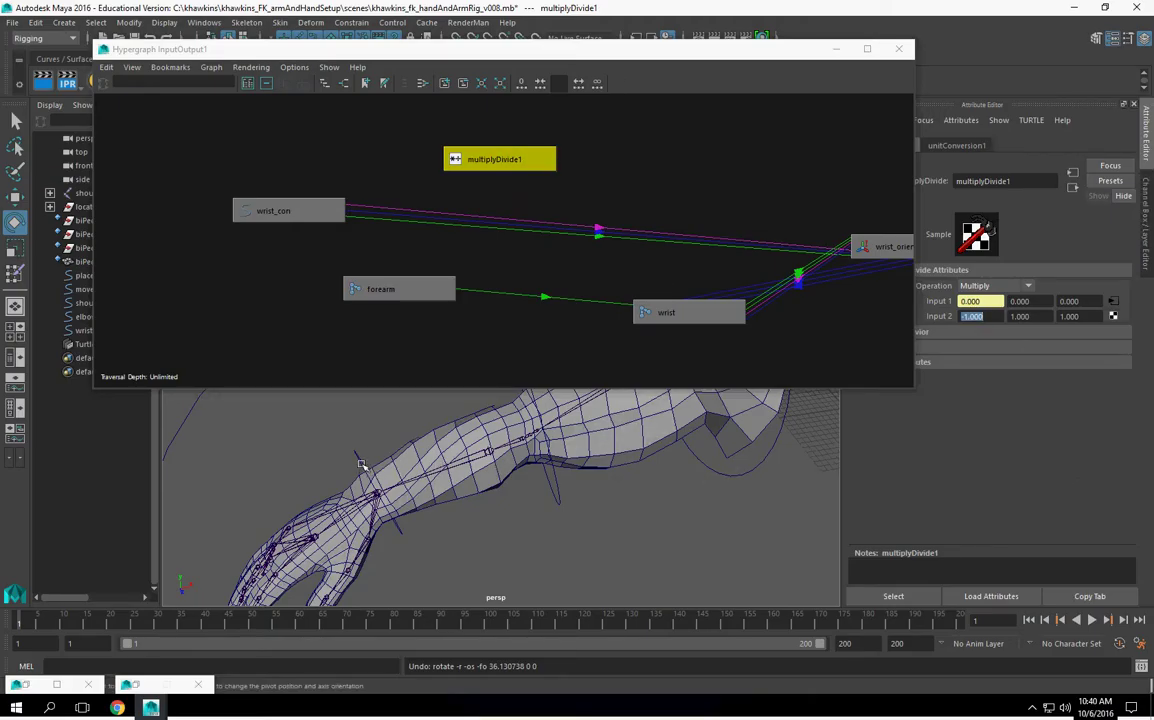
- Test-rotate wrist_con about X with the negative multiplier, examine the forearm deformation, and undo the rotation
{"action": "left_click", "coordinate": [362, 464]}
{"action": "left_click_drag", "start_coordinate": [385, 497], "coordinate": [375, 427]}
{"action": "left_click_drag", "start_coordinate": [556, 511], "coordinate": [478, 530], "text": "alt"}
{"action": "key", "text": "ctrl+z"}
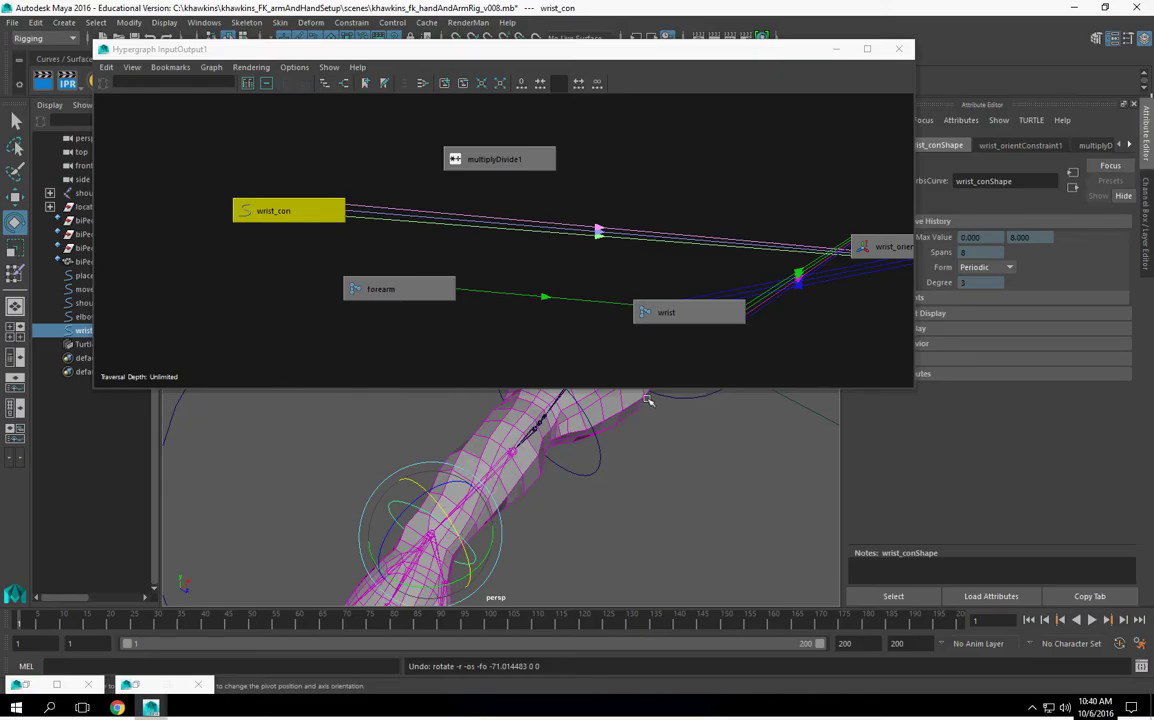
- Minimize the Hypergraph, select the forearm joint and show the attributes of its multiplyDivide1 input node
{"action": "left_click", "coordinate": [836, 50]}
{"action": "left_click_drag", "start_coordinate": [520, 470], "coordinate": [557, 503], "text": "alt"}
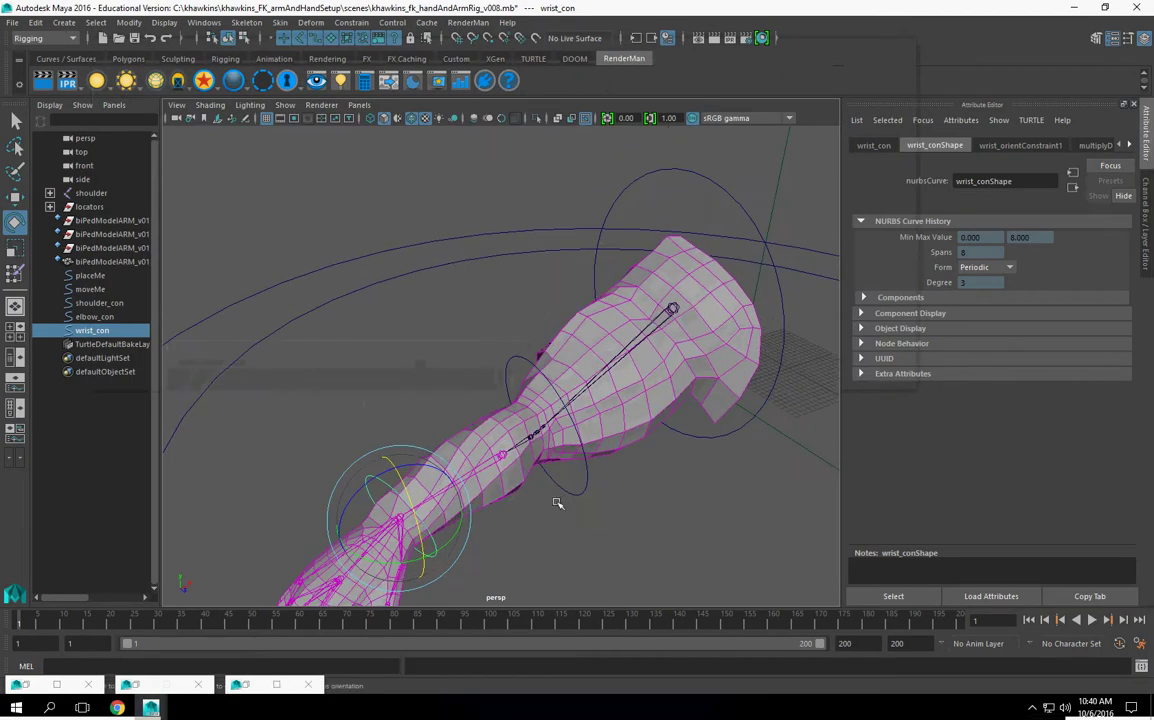
{"action": "left_click", "coordinate": [495, 459]}
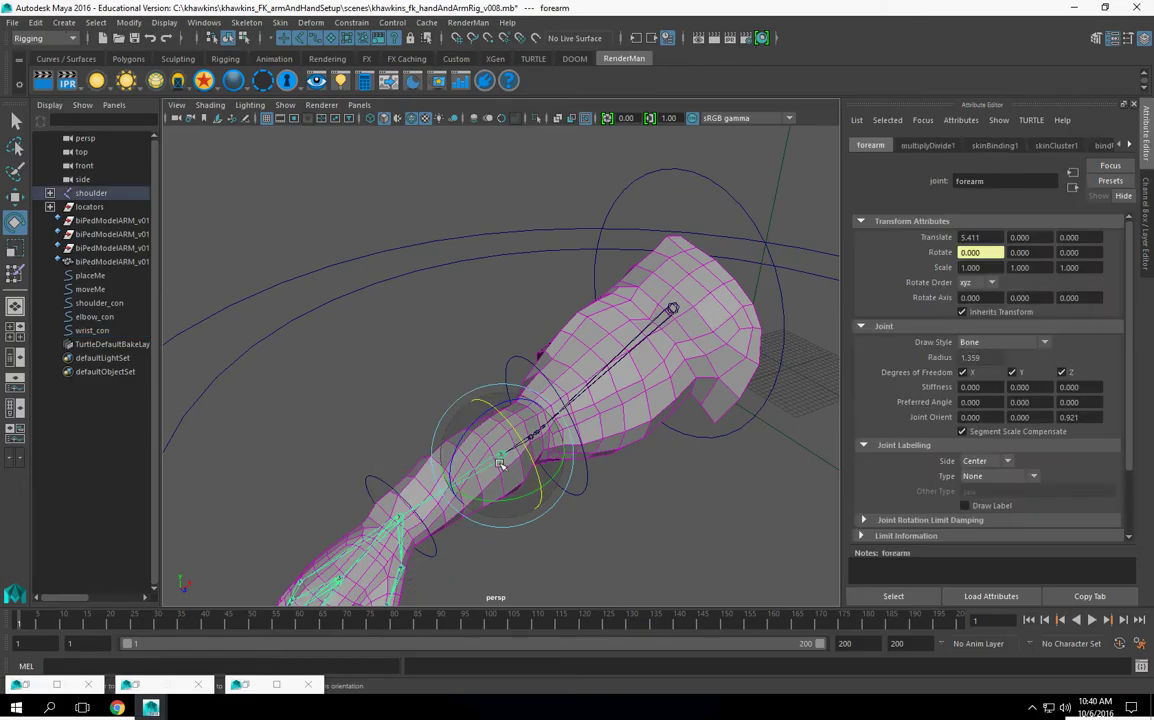
{"action": "left_click", "coordinate": [914, 146]}
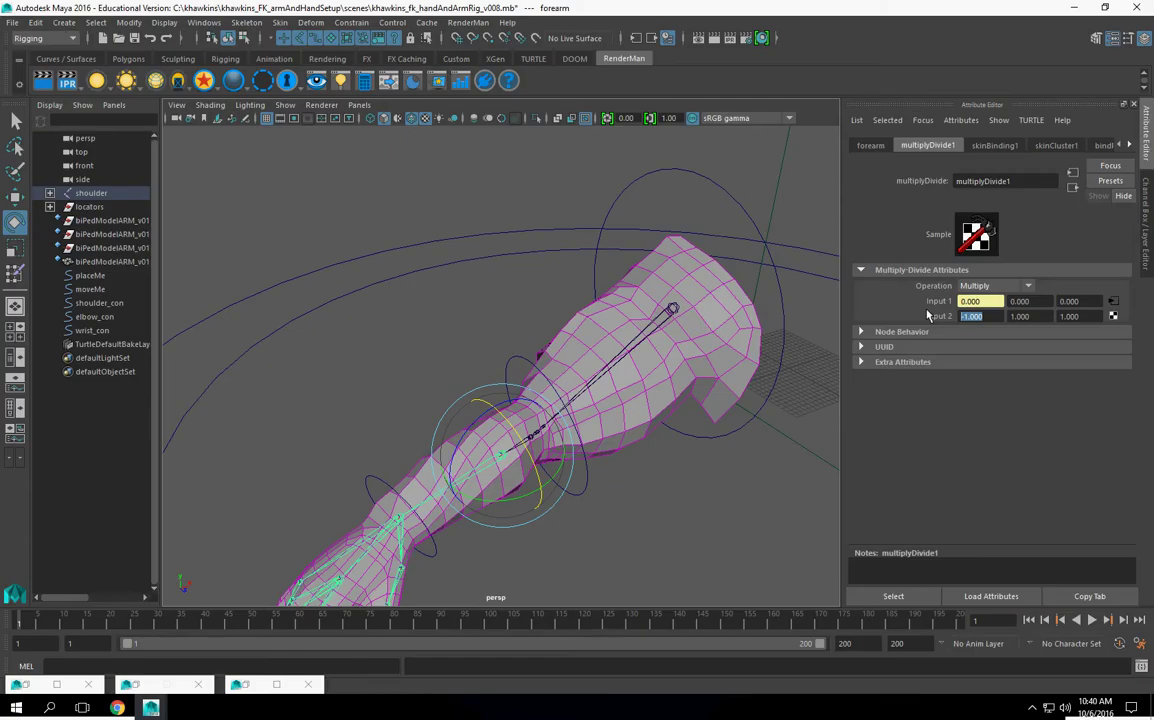
- Select wrist_con to check the twist on the arm, and clear the selection
{"action": "left_click", "coordinate": [464, 554]}
{"action": "left_click", "coordinate": [433, 545]}
{"action": "left_click_drag", "start_coordinate": [432, 530], "coordinate": [641, 434]}
{"action": "left_click", "coordinate": [665, 474]}
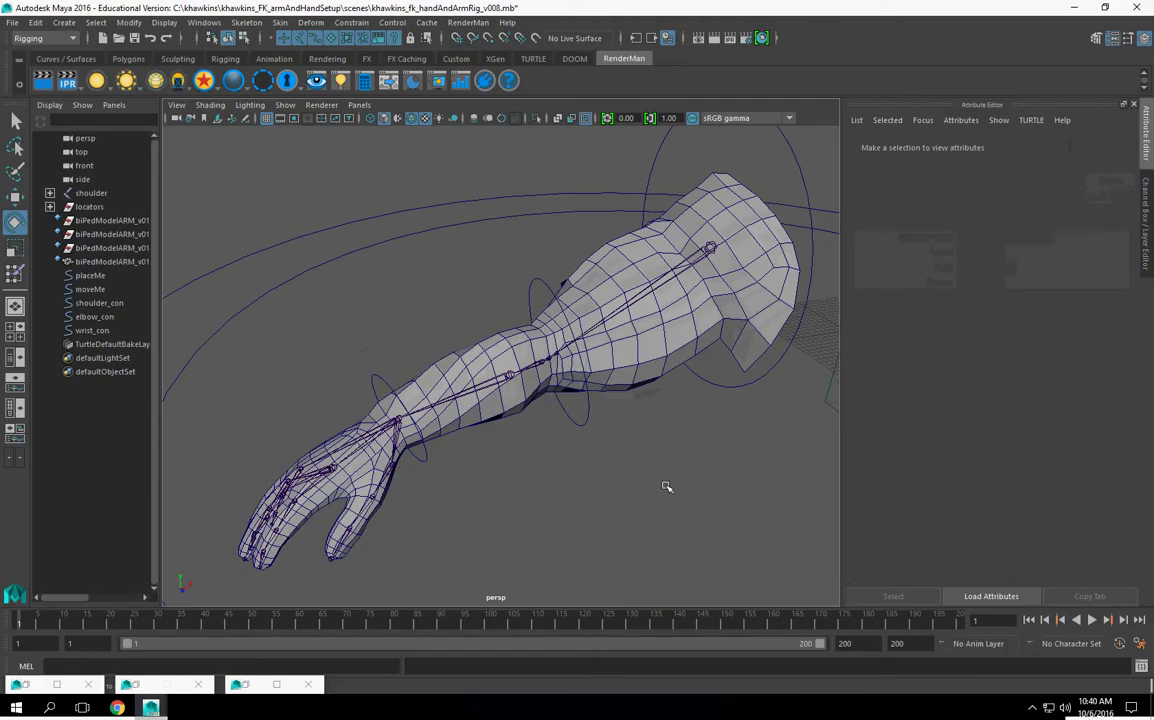
- Select elbow_con and the elbow01 joint in turn to examine the joints and their rotation attributes at the elbow
{"action": "right_click_drag", "start_coordinate": [301, 377], "coordinate": [270, 351], "text": "alt"}
{"action": "left_click_drag", "start_coordinate": [471, 469], "coordinate": [410, 530], "text": "alt"}
{"action": "left_click_drag", "start_coordinate": [660, 500], "coordinate": [638, 423], "text": "alt"}
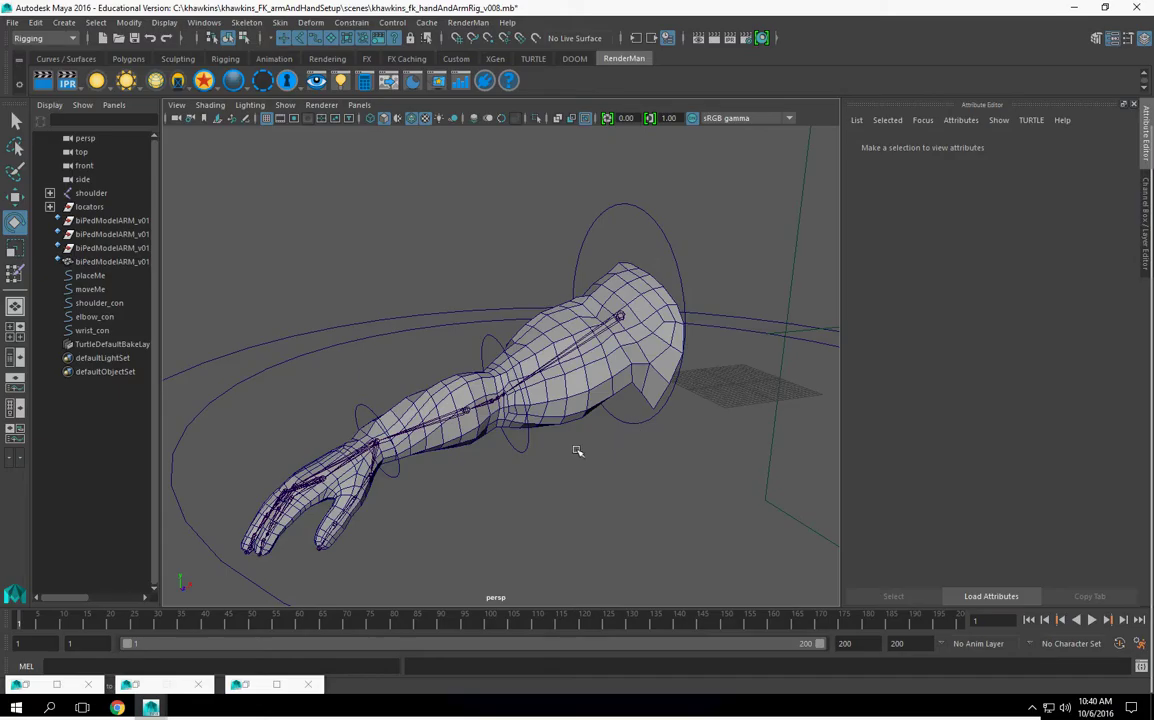
{"action": "scroll", "coordinate": [574, 451], "scroll_direction": "up", "scroll_amount": 4}
{"action": "left_click", "coordinate": [525, 355]}
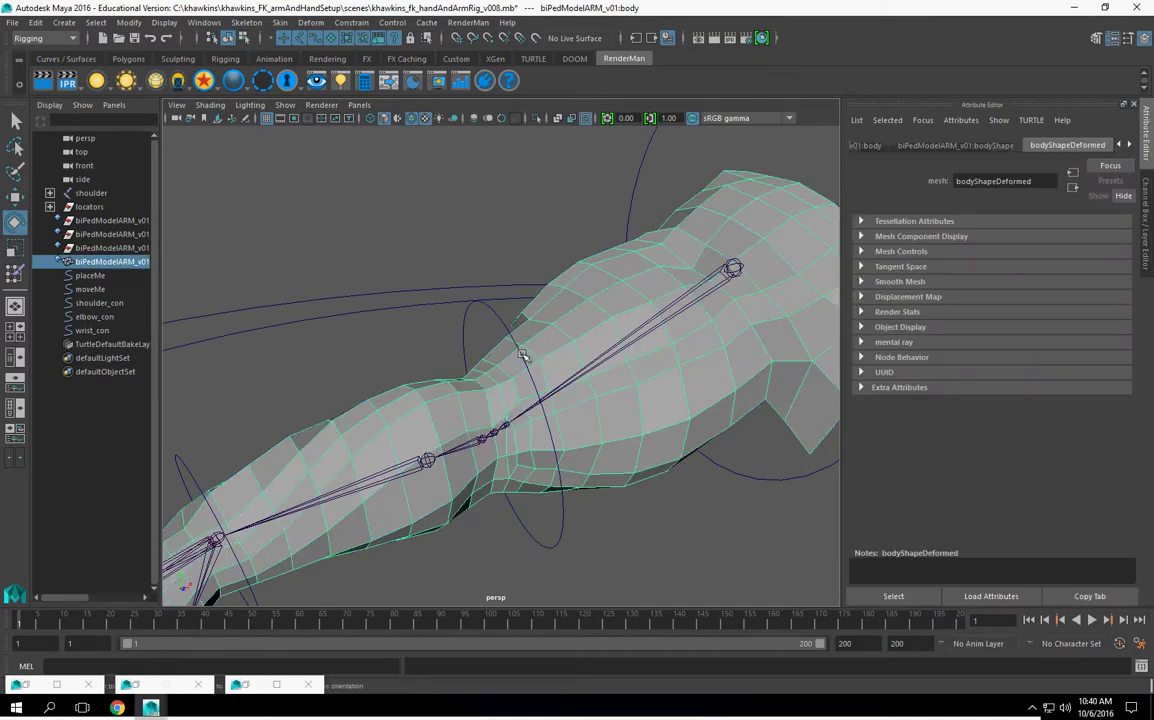
{"action": "left_click", "coordinate": [499, 432]}
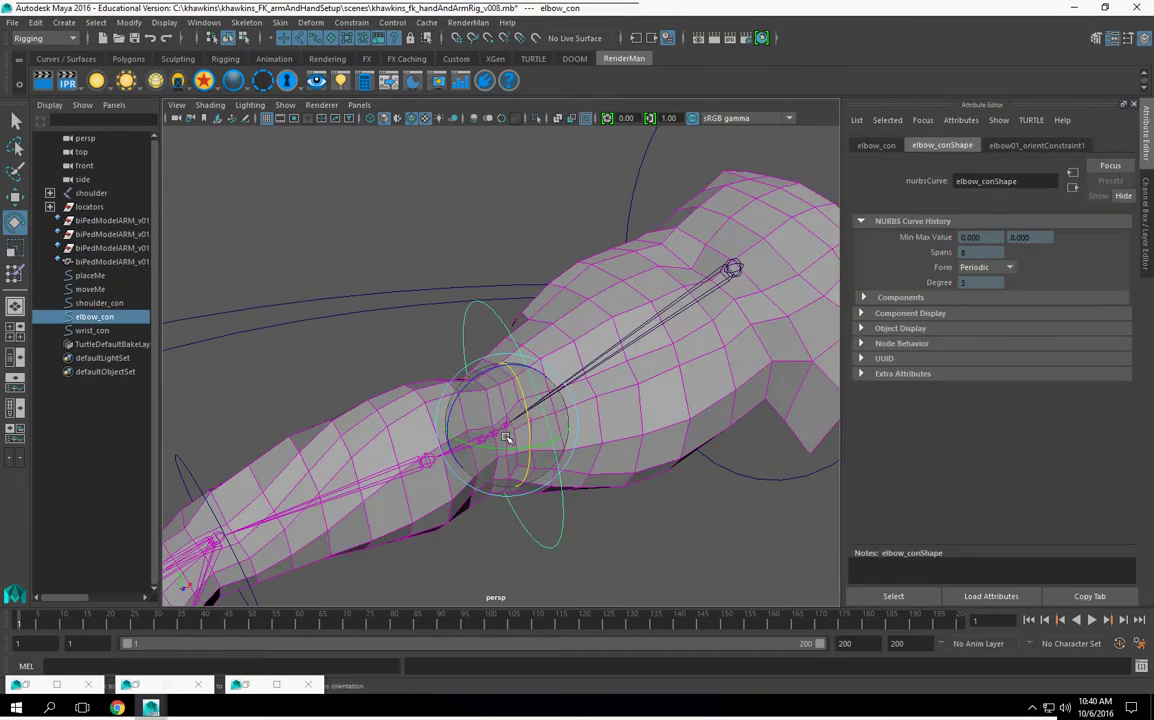
{"action": "scroll", "coordinate": [397, 368], "scroll_direction": "up", "scroll_amount": 3}
{"action": "left_click", "coordinate": [397, 368]}
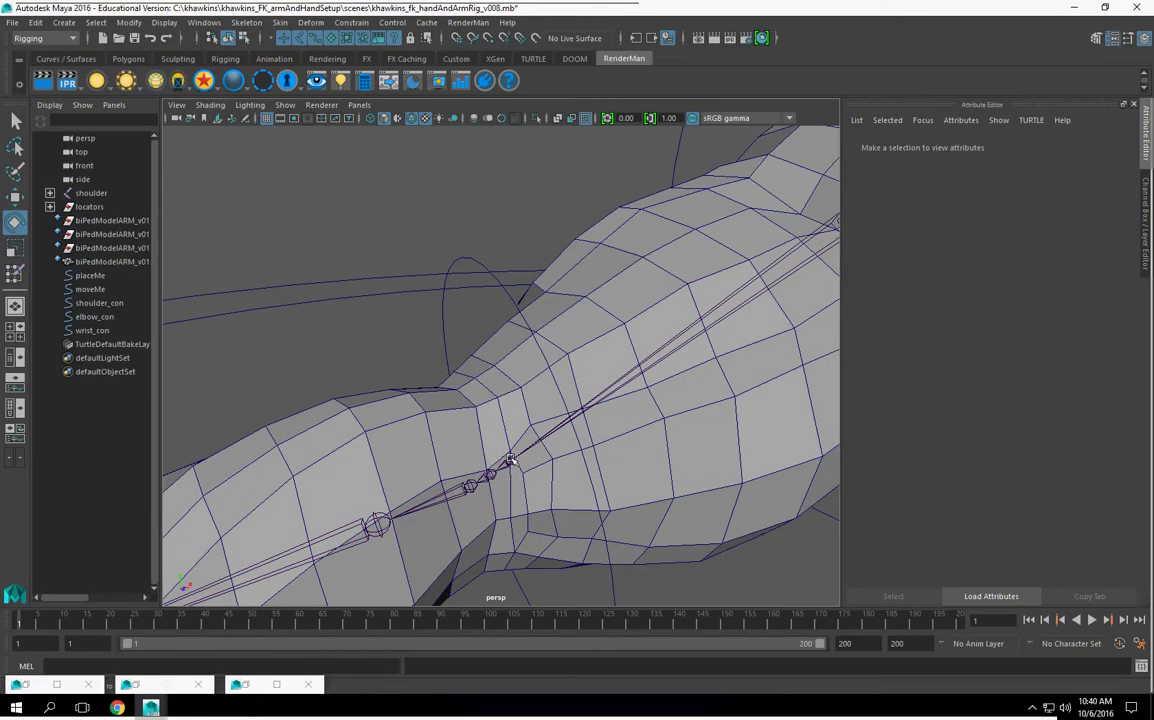
{"action": "left_click", "coordinate": [510, 460]}
{"action": "left_click", "coordinate": [1144, 42]}
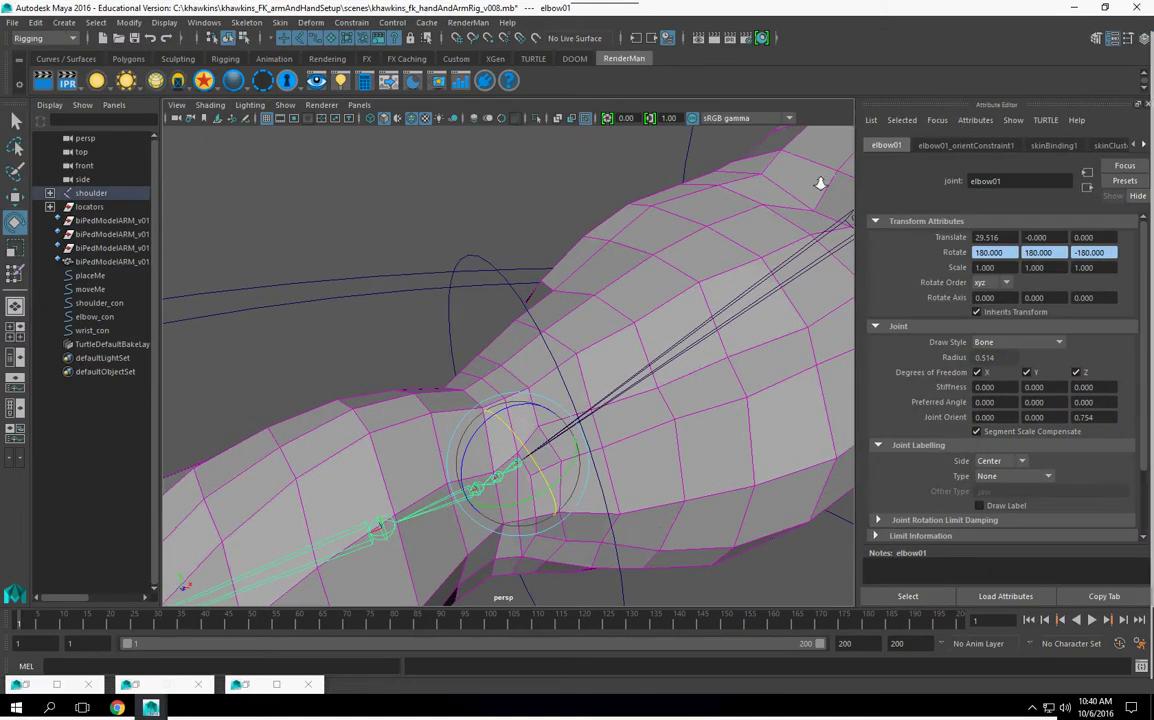
- Test-rotate elbow_con to bend the forearm and look closely at the elbow deformation
{"action": "scroll", "coordinate": [484, 366], "scroll_direction": "down", "scroll_amount": 3}
{"action": "left_click", "coordinate": [493, 326]}
{"action": "left_click", "coordinate": [513, 355]}
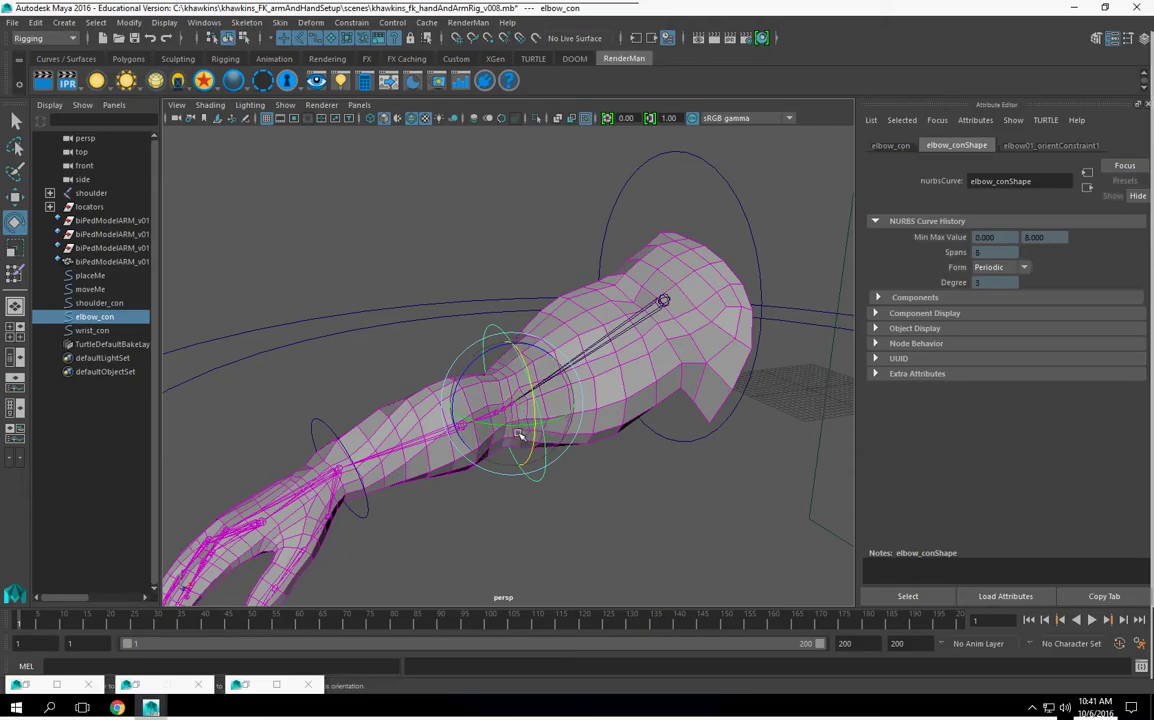
{"action": "left_click_drag", "start_coordinate": [519, 426], "coordinate": [502, 536]}
{"action": "scroll", "coordinate": [484, 534], "scroll_direction": "up", "scroll_amount": 4}
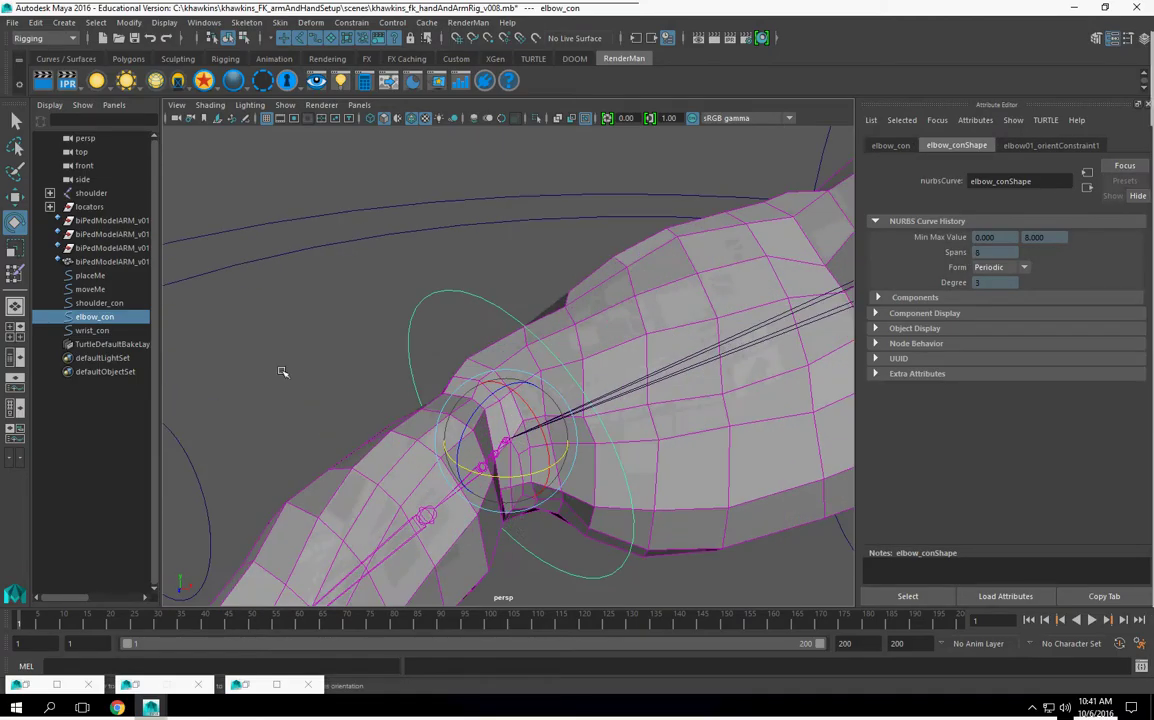
- Select the joints along the bent elbow, including elbow01 and elbow03, to compare which ones rotate with the control
{"action": "left_click", "coordinate": [282, 371]}
{"action": "left_click", "coordinate": [506, 443]}
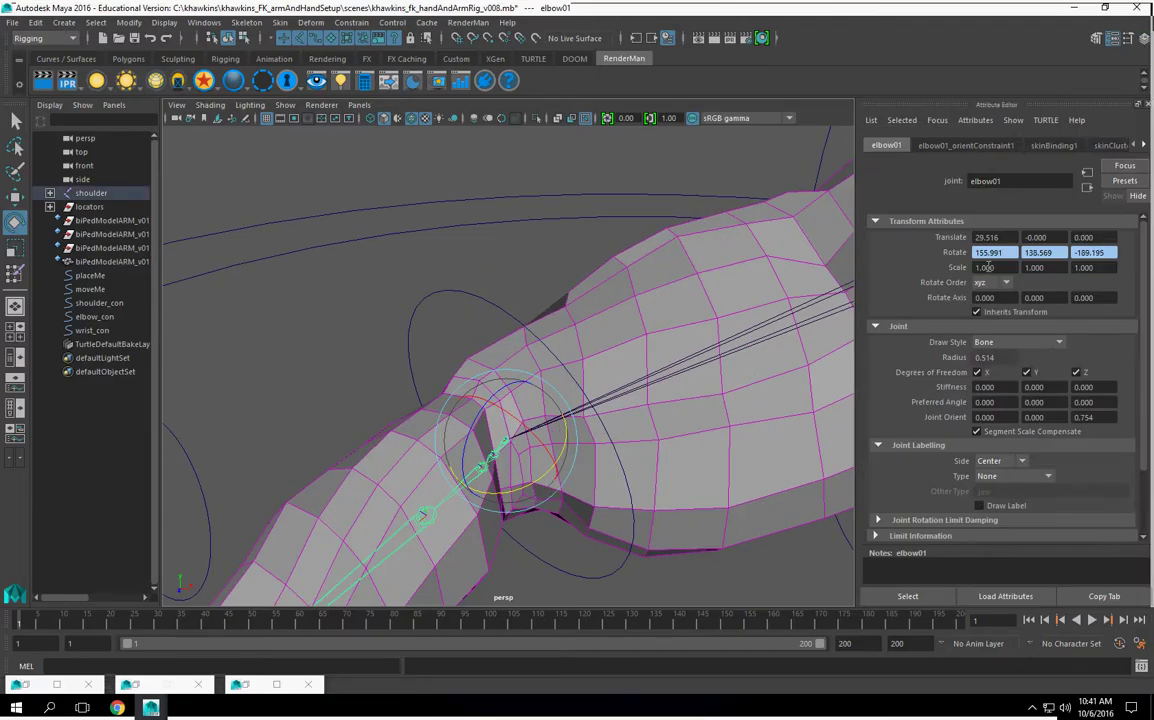
{"action": "left_click_drag", "start_coordinate": [565, 410], "coordinate": [572, 328], "text": "alt"}
{"action": "left_click", "coordinate": [482, 370]}
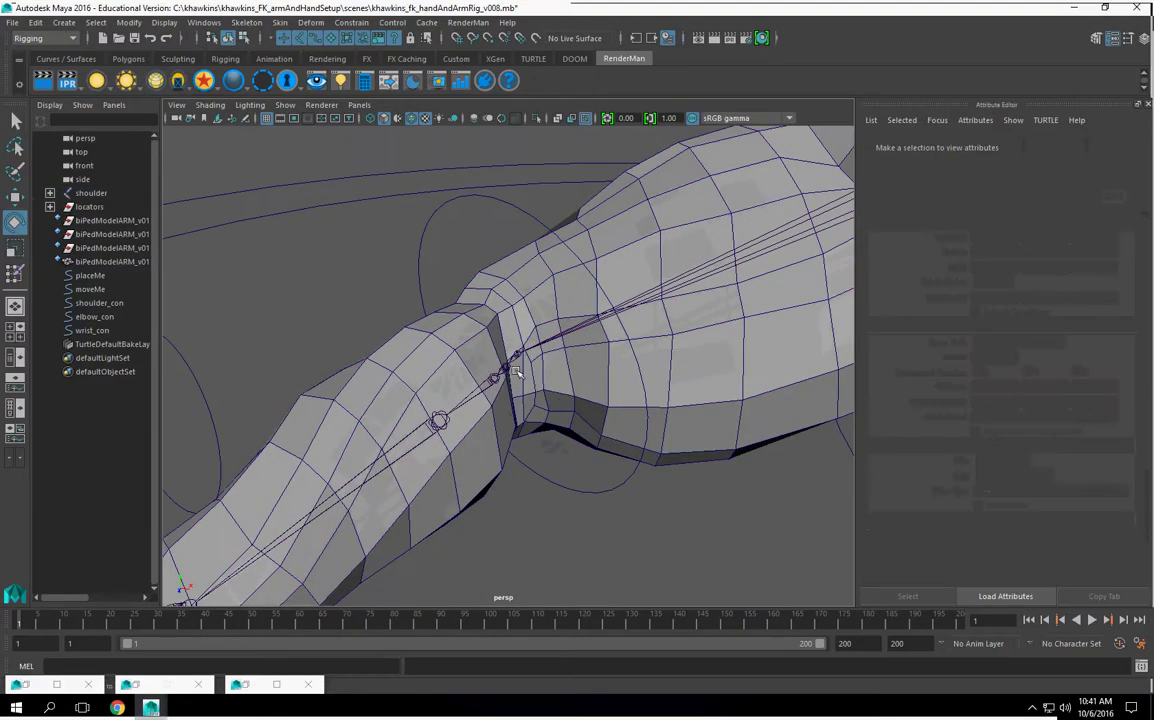
{"action": "left_click", "coordinate": [506, 367]}
{"action": "left_click", "coordinate": [353, 291]}
{"action": "left_click", "coordinate": [494, 378]}
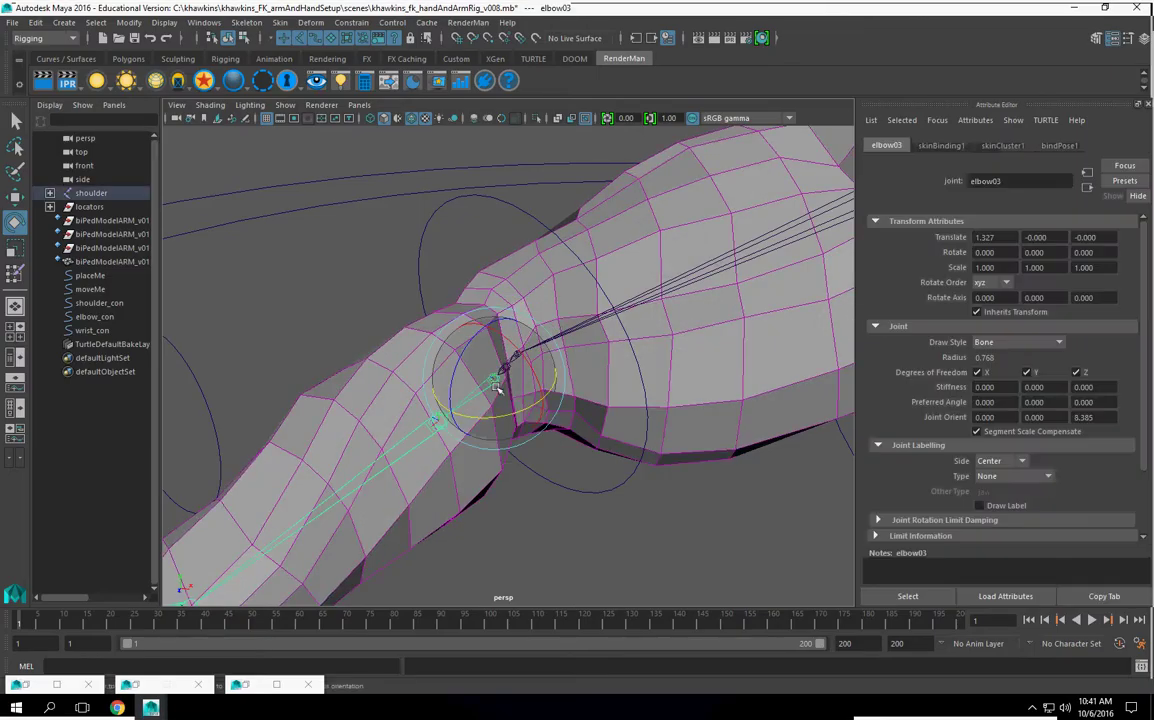
{"action": "left_click", "coordinate": [354, 307]}
{"action": "scroll", "coordinate": [370, 330], "scroll_direction": "down", "scroll_amount": 5}
{"action": "left_click_drag", "start_coordinate": [415, 361], "coordinate": [441, 371], "text": "alt"}
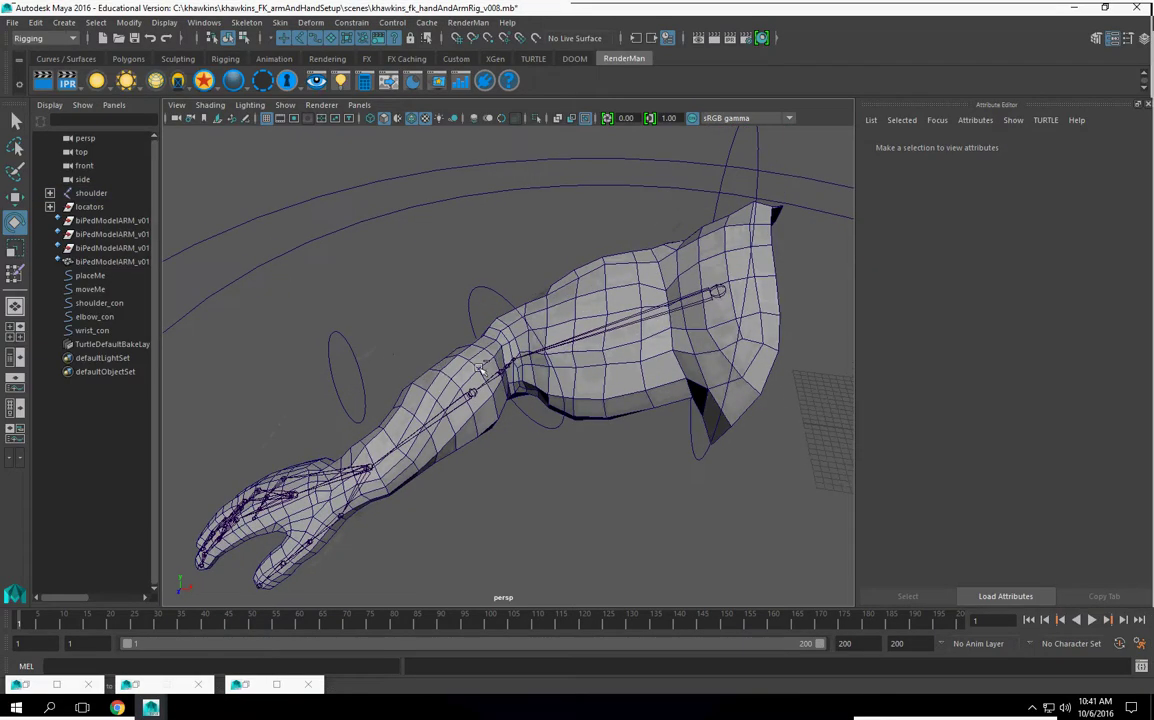
- Undo the joint selections and elbow_con's test rotation to straighten the arm
{"action": "scroll", "coordinate": [495, 365], "scroll_direction": "up", "scroll_amount": 5}
{"action": "left_click", "coordinate": [554, 381]}
{"action": "key", "text": "ctrl+z"}
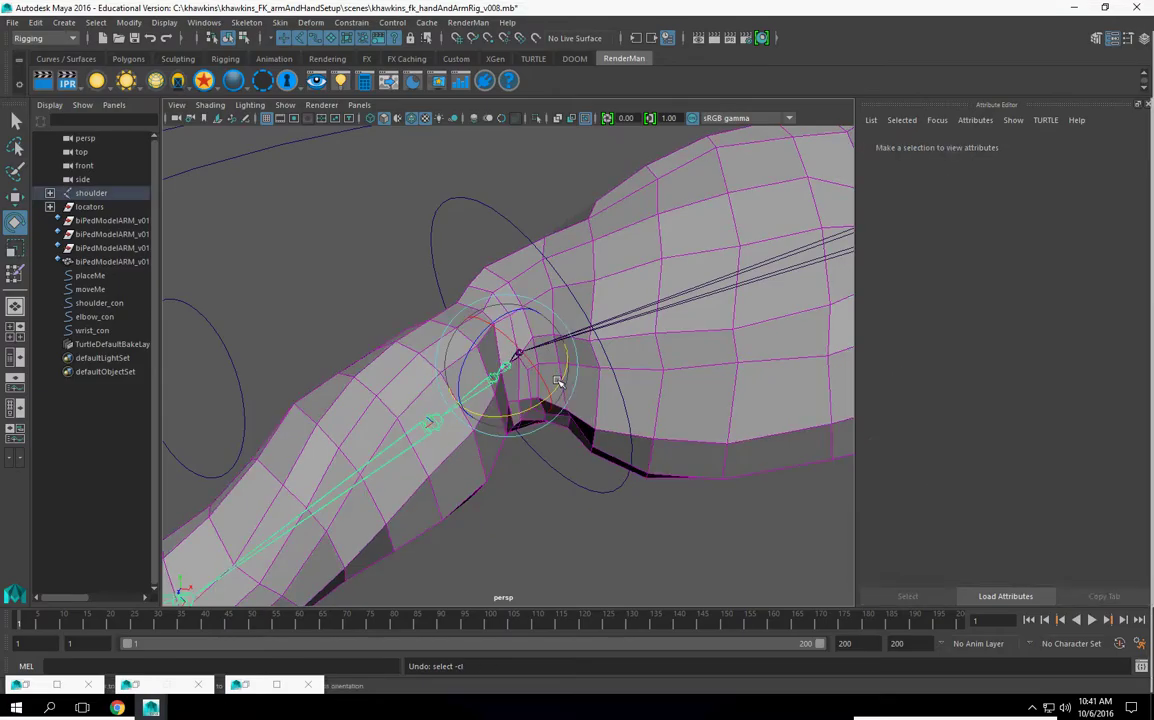
{"action": "left_click", "coordinate": [557, 383]}
{"action": "key", "text": "ctrl+z"}
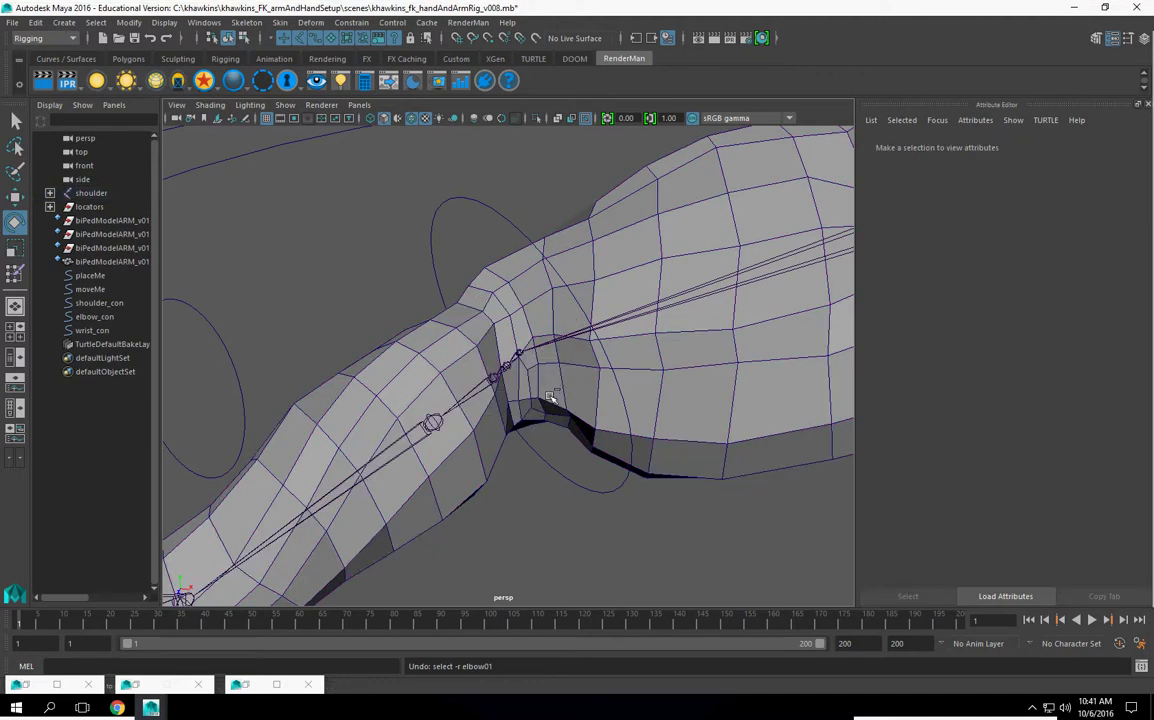
{"action": "key", "text": "ctrl+z"}
{"action": "key", "text": "ctrl+z"}
- Try an Orient constraint from elbow_con to the elbow02 joint, and undo it to check the constraint options
{"action": "left_click_drag", "start_coordinate": [551, 399], "coordinate": [670, 484], "text": "alt"}
{"action": "scroll", "coordinate": [574, 451], "scroll_direction": "up", "scroll_amount": 2}
{"action": "left_click", "coordinate": [568, 449]}
{"action": "left_click", "coordinate": [671, 485]}
{"action": "left_click", "coordinate": [15, 121]}
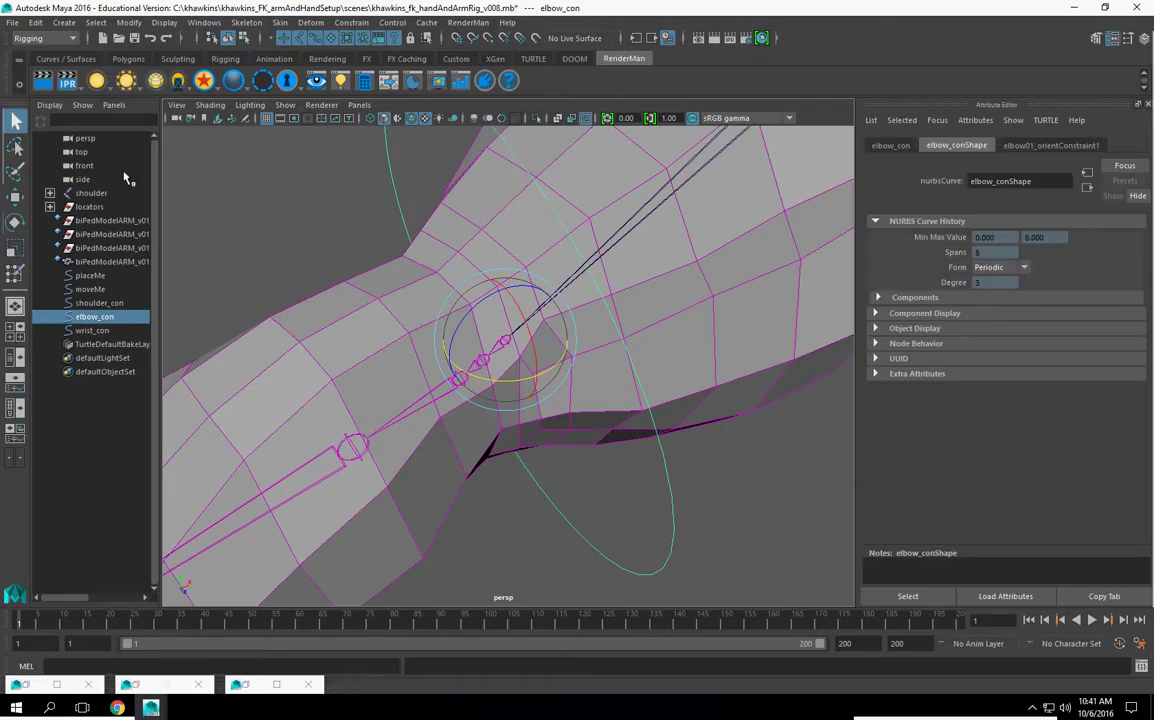
{"action": "left_click", "coordinate": [484, 366]}
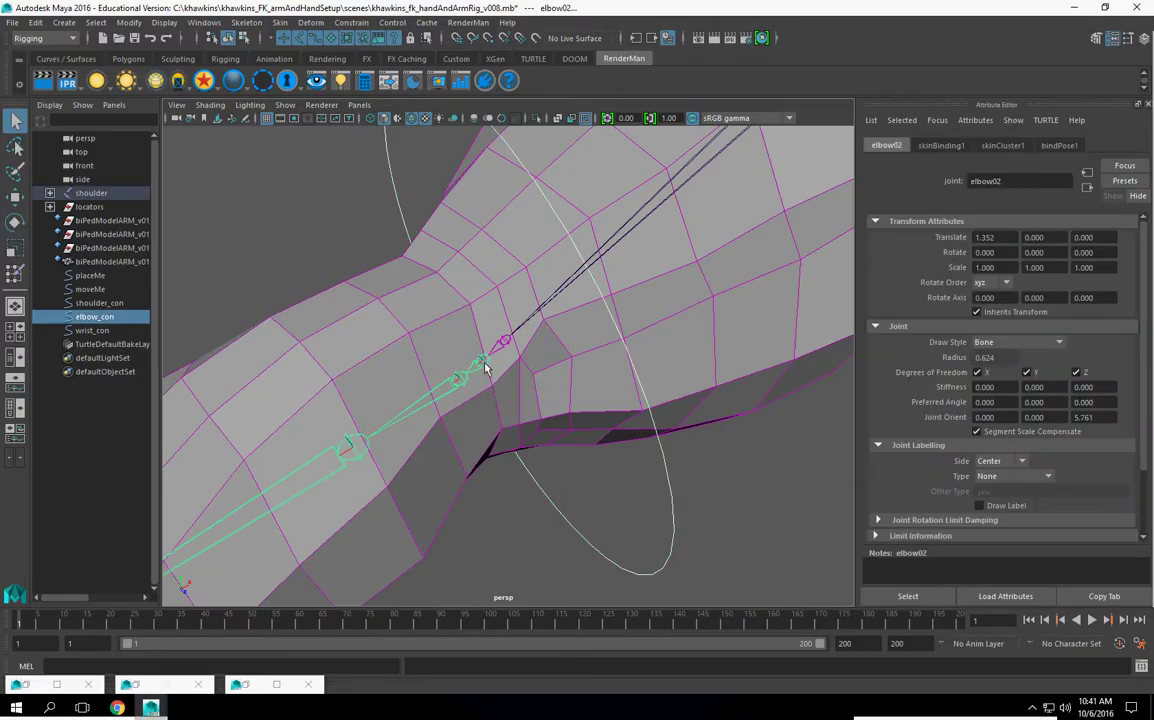
{"action": "left_click", "coordinate": [351, 22]}
{"action": "left_click", "coordinate": [372, 89]}
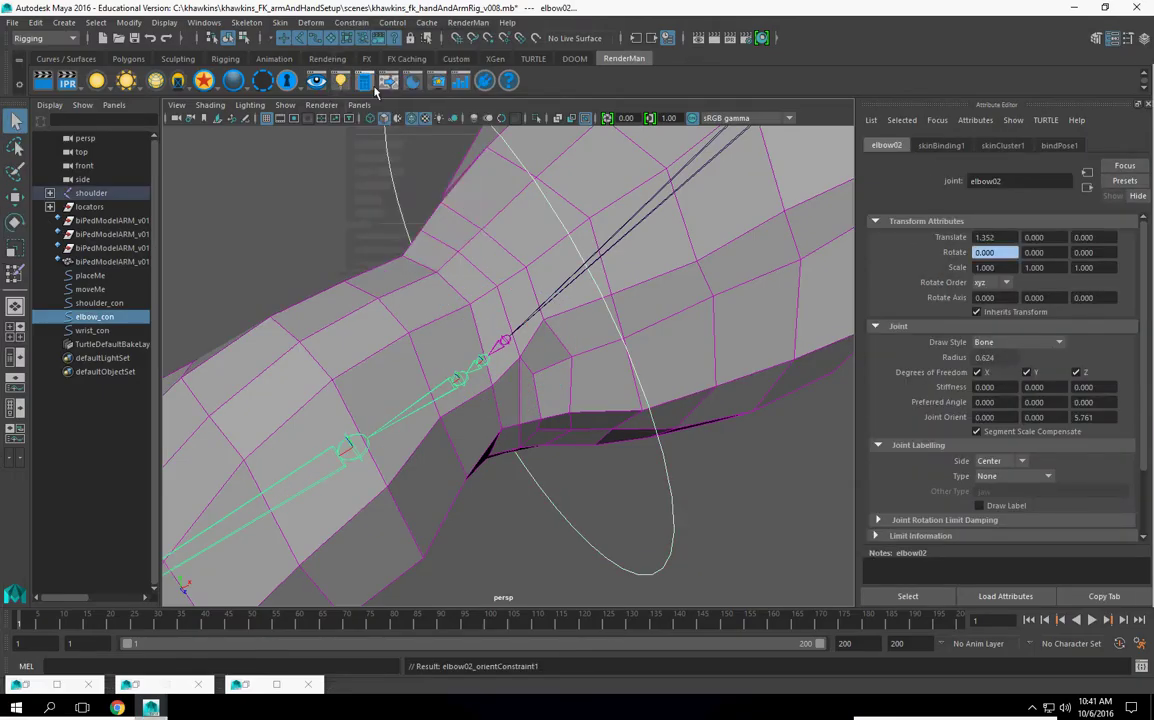
{"action": "key", "text": "ctrl+z"}
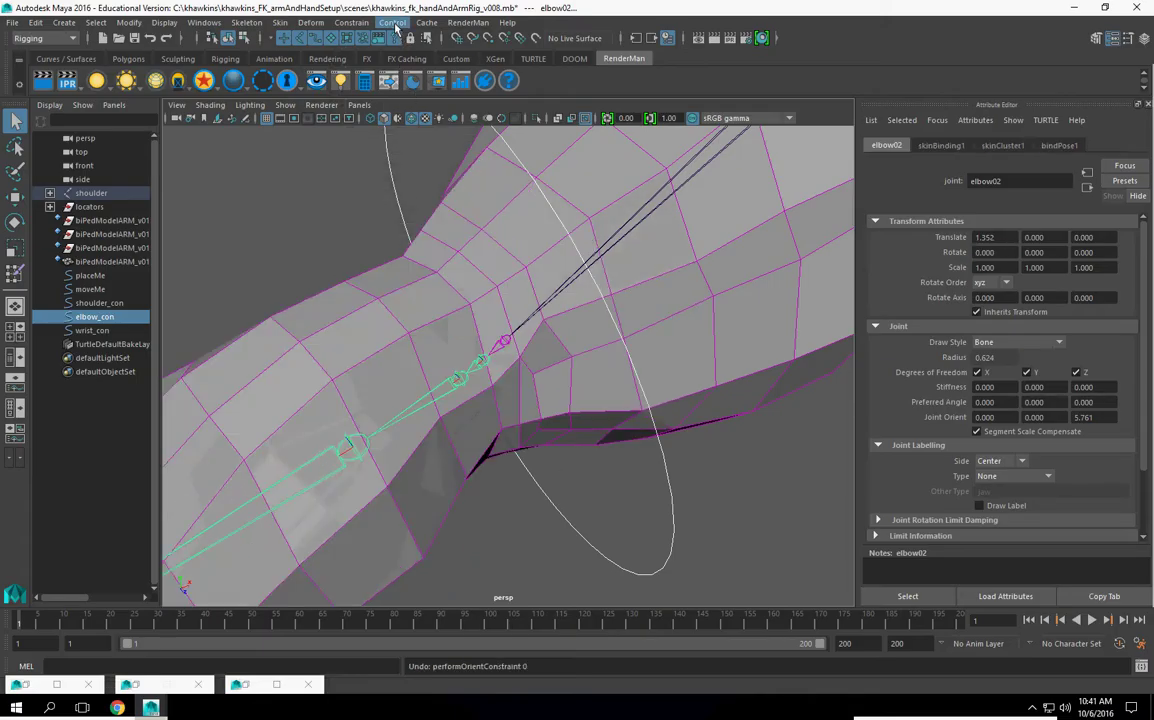
- Orient constrain the elbow02 joint to elbow_con with Maintain offset on and all constraint axes enabled
{"action": "left_click", "coordinate": [393, 23]}
{"action": "mouse_move", "coordinate": [351, 22]}
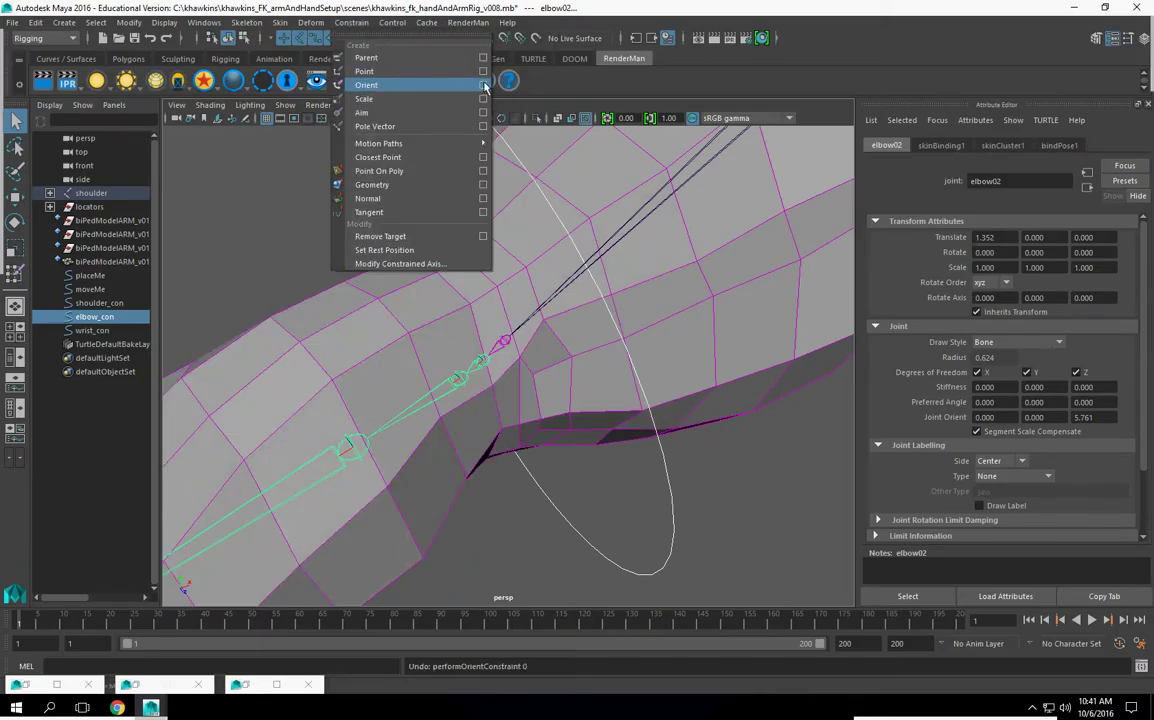
{"action": "left_click", "coordinate": [484, 86]}
{"action": "left_click", "coordinate": [265, 214]}
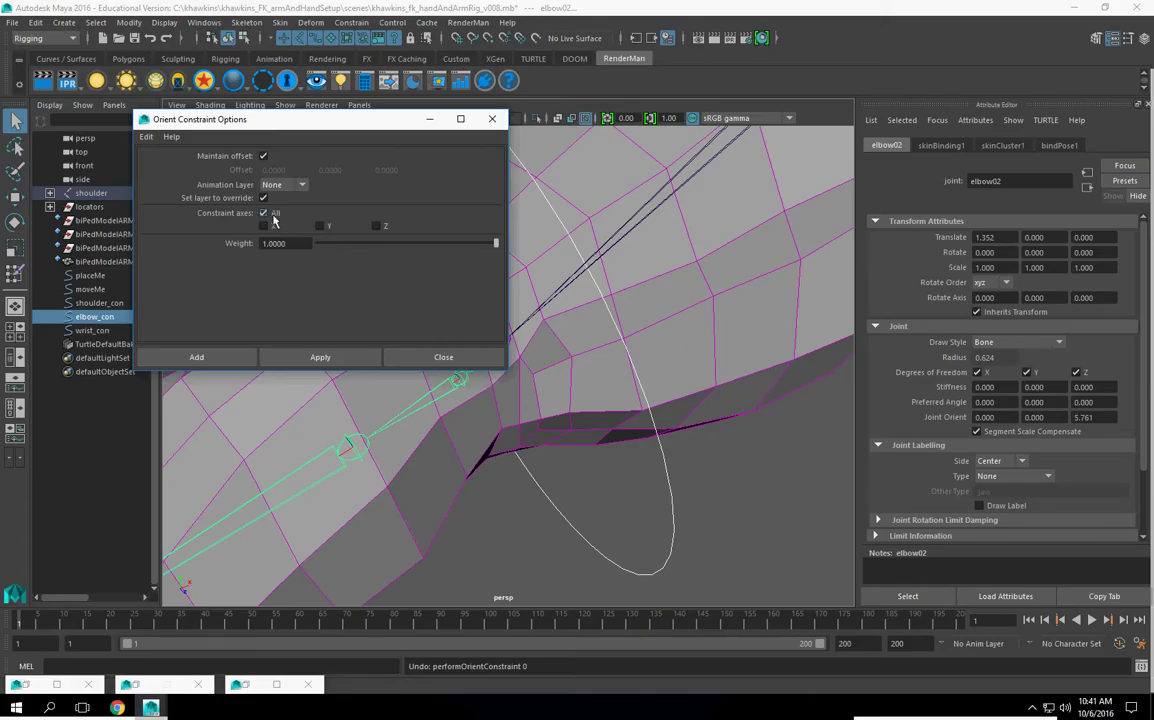
{"action": "left_click", "coordinate": [322, 358]}
- Orient constrain the elbow03 joint to elbow_con with the same options, and close the options dialog
{"action": "left_click_drag", "start_coordinate": [540, 464], "coordinate": [626, 528], "text": "alt"}
{"action": "left_click", "coordinate": [626, 528]}
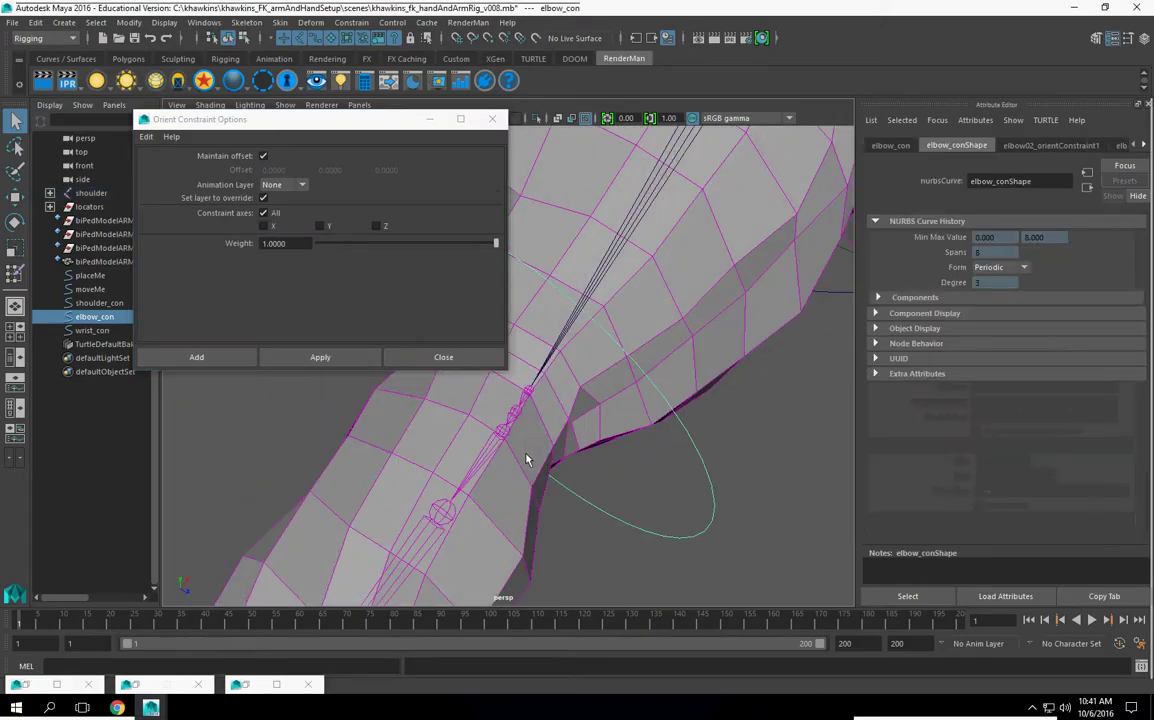
{"action": "left_click", "coordinate": [500, 432], "text": "shift"}
{"action": "left_click", "coordinate": [320, 357]}
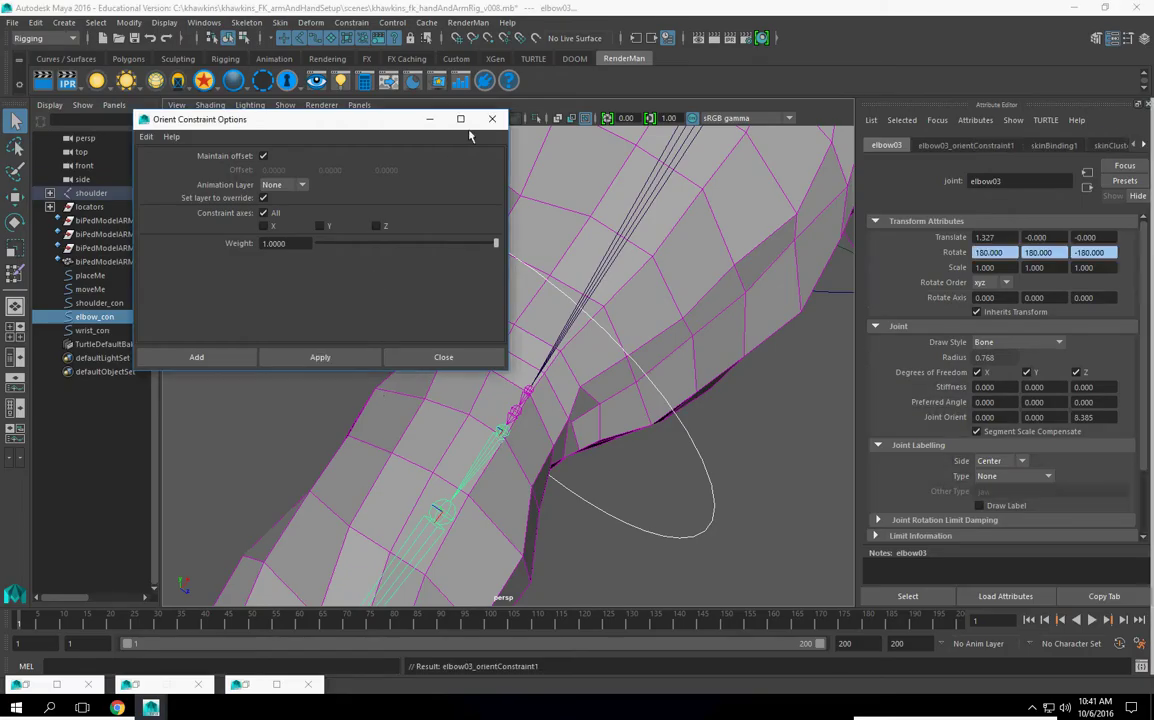
{"action": "left_click", "coordinate": [493, 122]}
- Test-rotate elbow_con to bend the forearm and examine how the constrained elbow joints deform the mesh
{"action": "scroll", "coordinate": [587, 436], "scroll_direction": "down", "scroll_amount": 5}
{"action": "left_click", "coordinate": [571, 423]}
{"action": "left_click", "coordinate": [578, 429]}
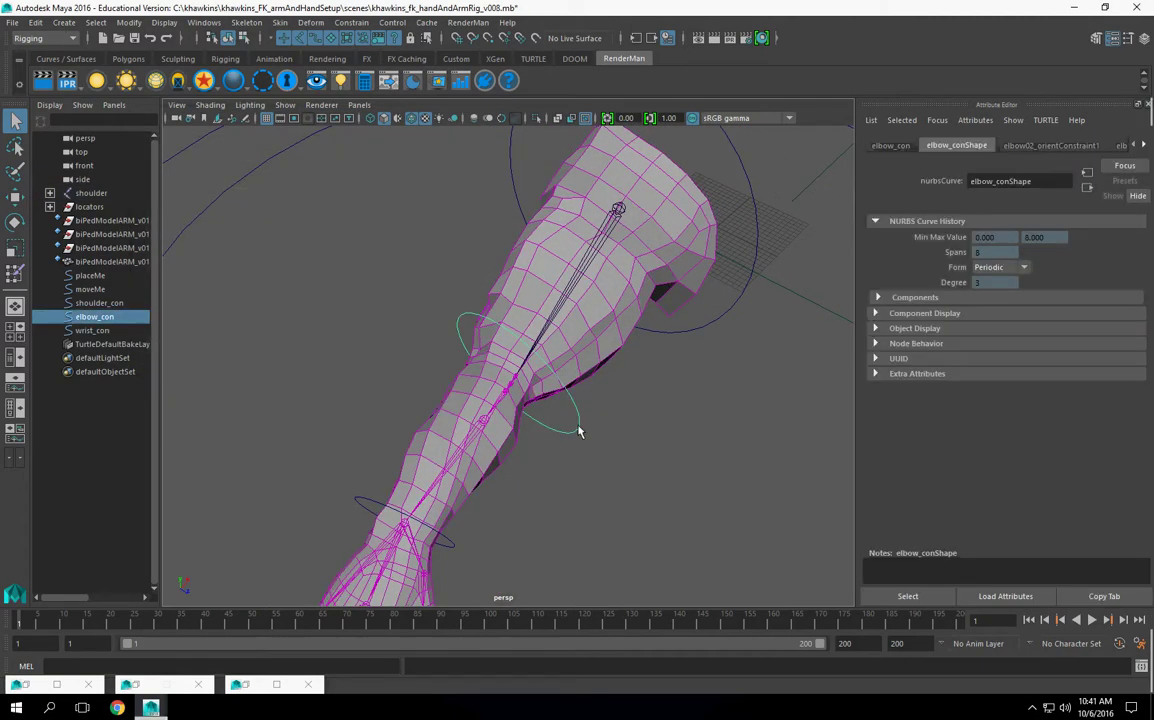
{"action": "key", "text": "e"}
{"action": "left_click_drag", "start_coordinate": [460, 378], "coordinate": [686, 362]}
{"action": "scroll", "coordinate": [626, 376], "scroll_direction": "up", "scroll_amount": 5}
{"action": "left_click_drag", "start_coordinate": [600, 389], "coordinate": [577, 408], "text": "alt"}
{"action": "scroll", "coordinate": [578, 410], "scroll_direction": "down", "scroll_amount": 5}
- Undo the elbow_con rotation and the Orient constraints on elbow02 and elbow03
{"action": "key", "text": "ctrl+z"}
{"action": "key", "text": "ctrl+z"}
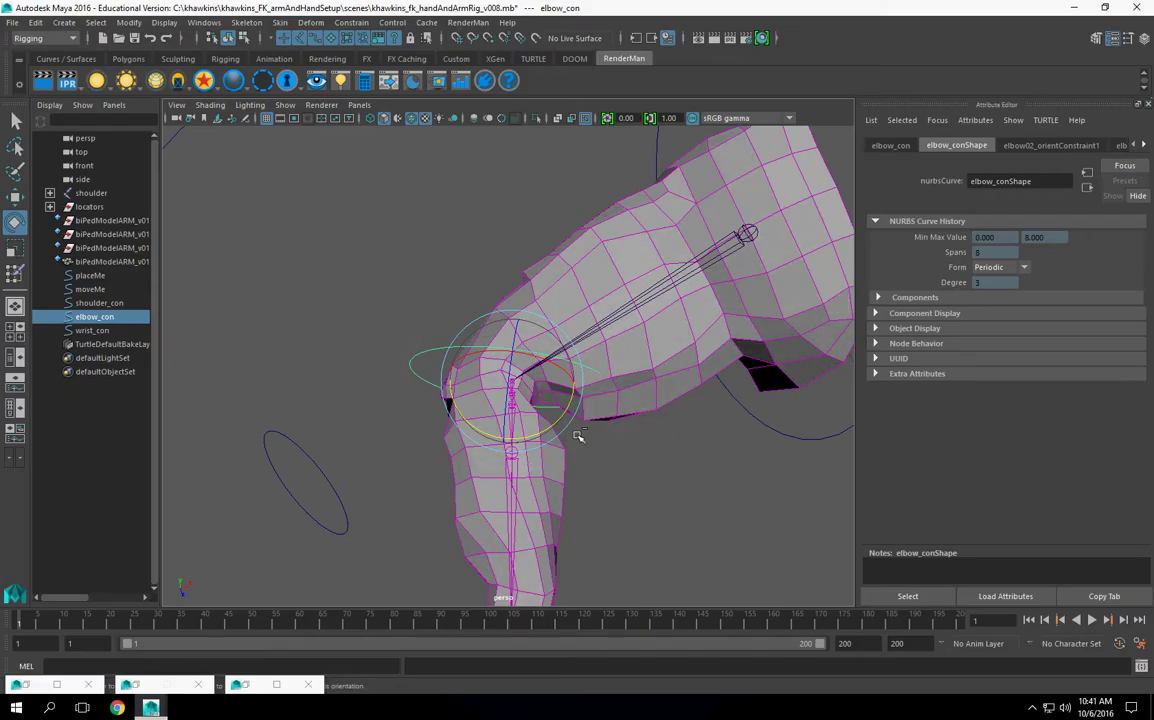
{"action": "key", "text": "ctrl+z"}
{"action": "key", "text": "shift+z"}
{"action": "key", "text": "ctrl+z"}
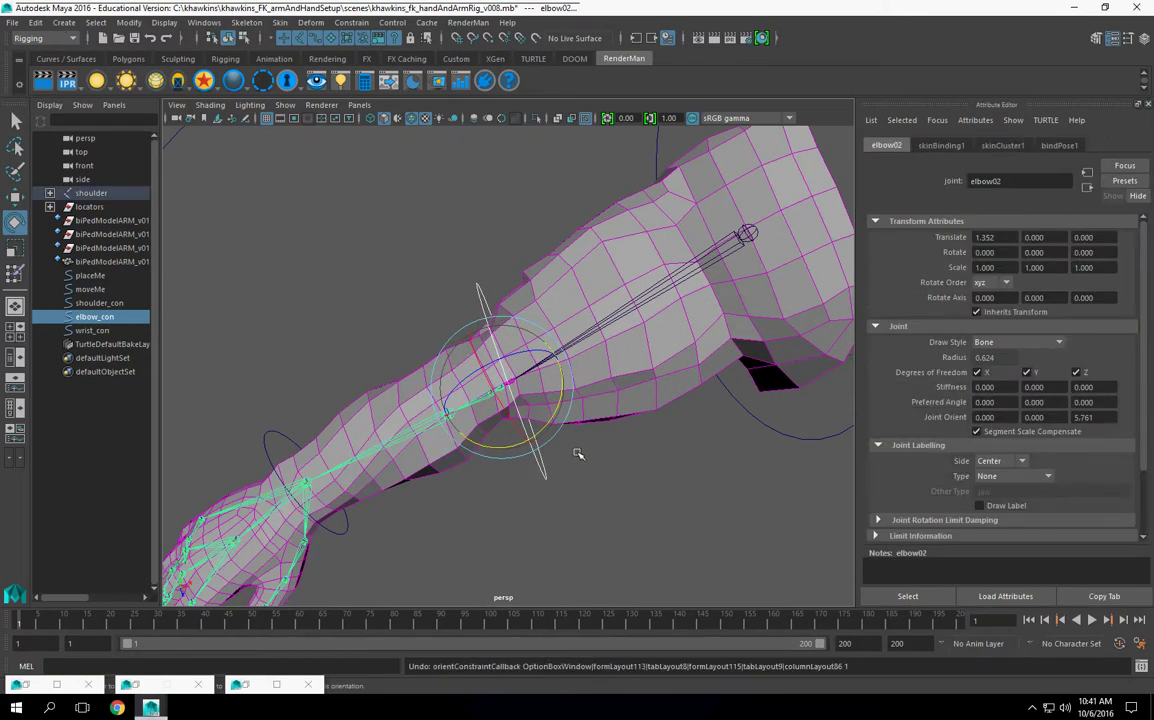
- Select the elbow01 joint and open the Connection Editor with it loaded as the output node
{"action": "scroll", "coordinate": [555, 495], "scroll_direction": "up", "scroll_amount": 8}
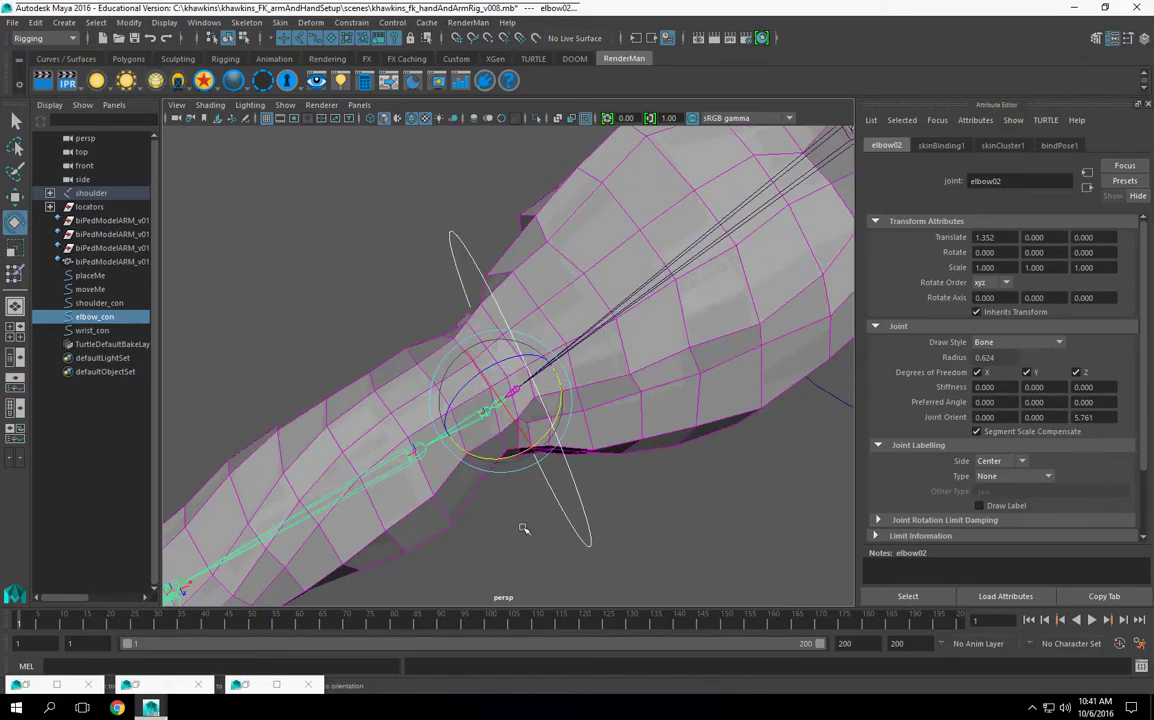
{"action": "left_click", "coordinate": [531, 531]}
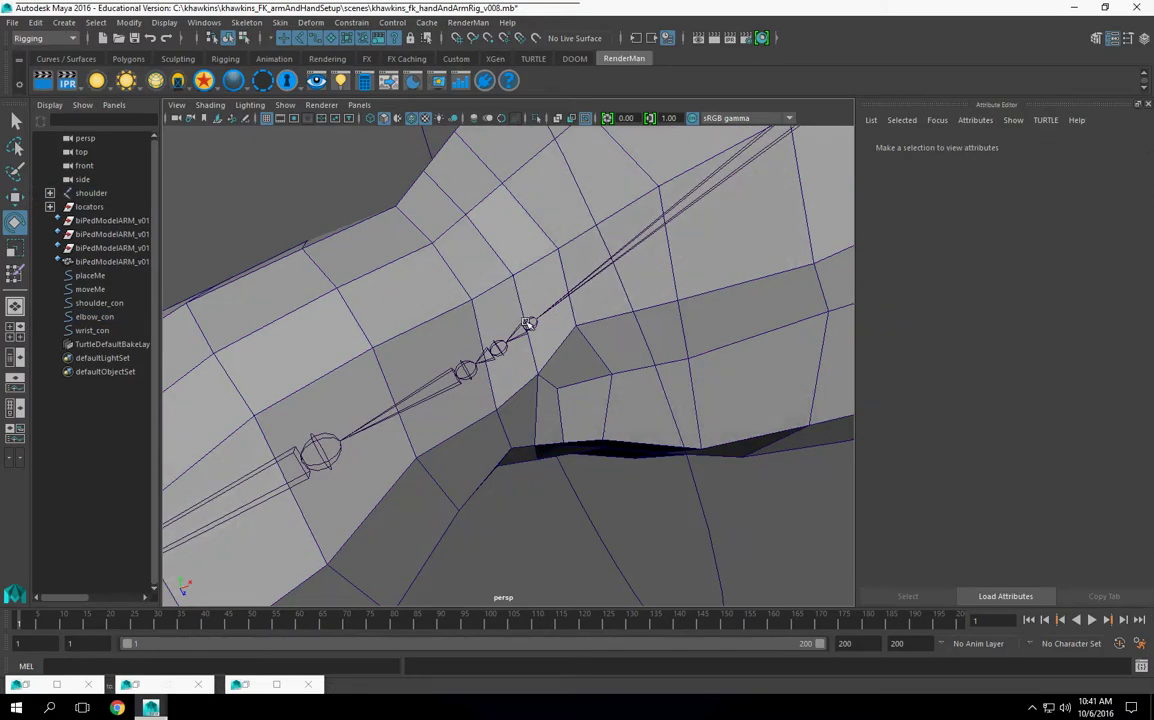
{"action": "left_click", "coordinate": [530, 323]}
{"action": "key", "text": "space"}
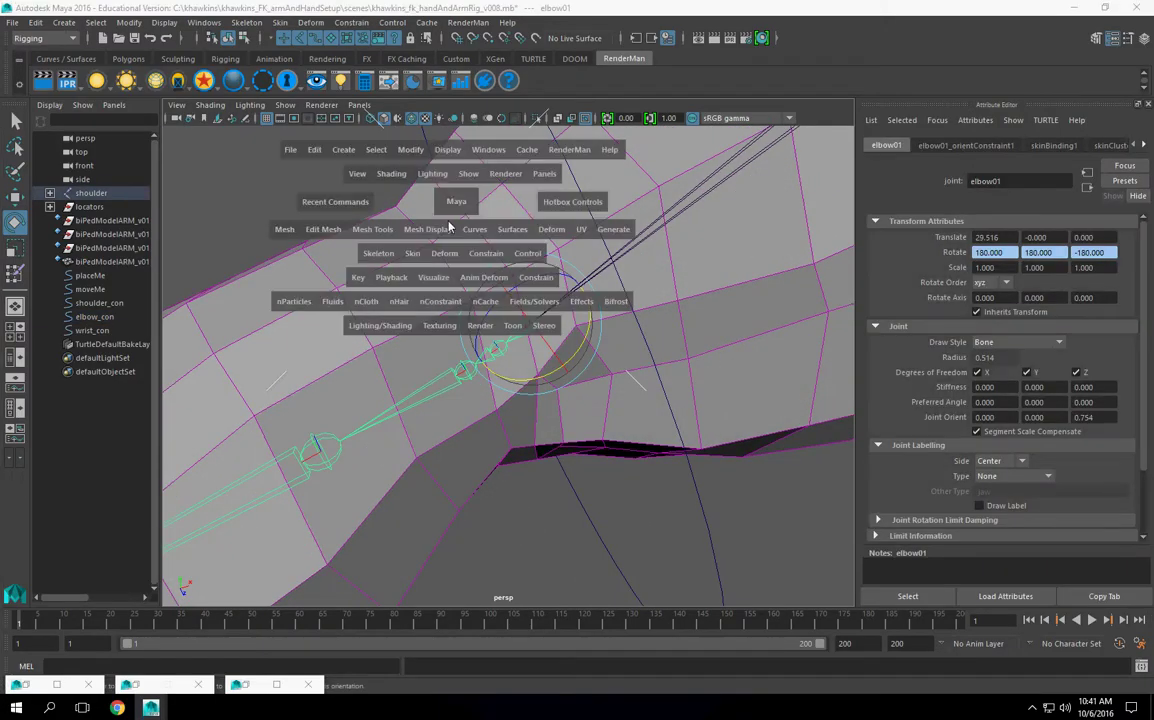
{"action": "left_click_drag", "start_coordinate": [489, 149], "coordinate": [515, 208]}
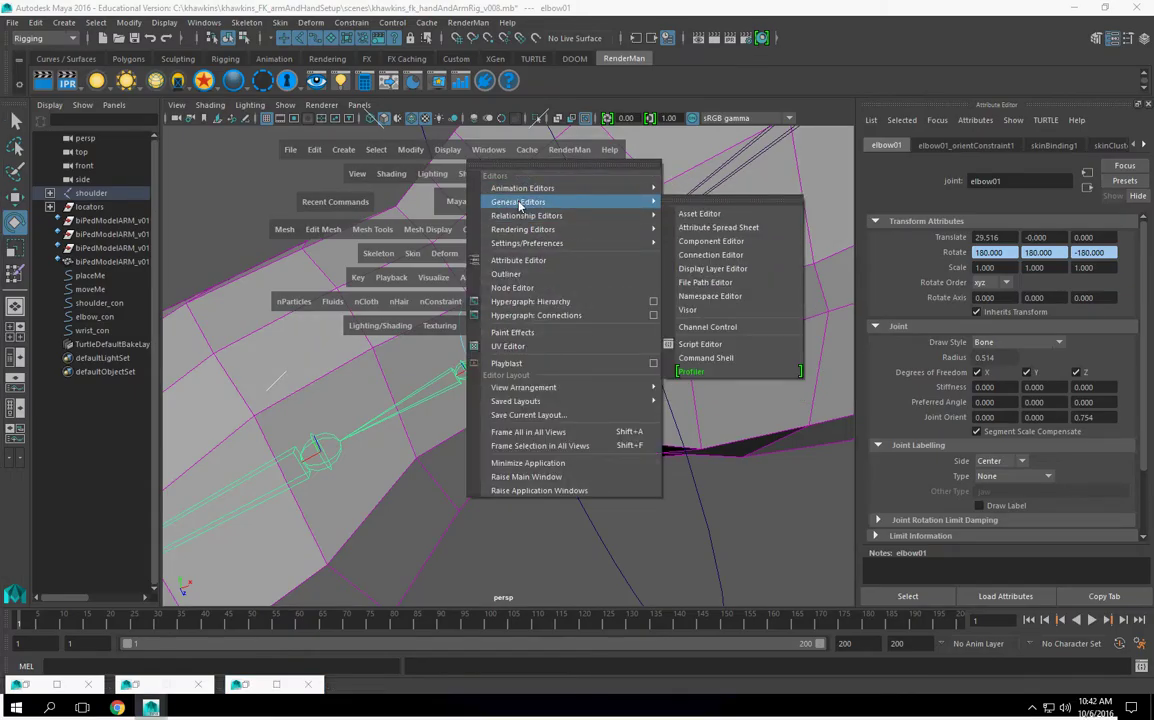
{"action": "left_click_drag", "start_coordinate": [628, 206], "coordinate": [700, 230]}
{"action": "middle_click_drag", "start_coordinate": [659, 442], "coordinate": [742, 399], "text": "alt"}
{"action": "scroll", "coordinate": [742, 399], "scroll_direction": "down", "scroll_amount": 4}
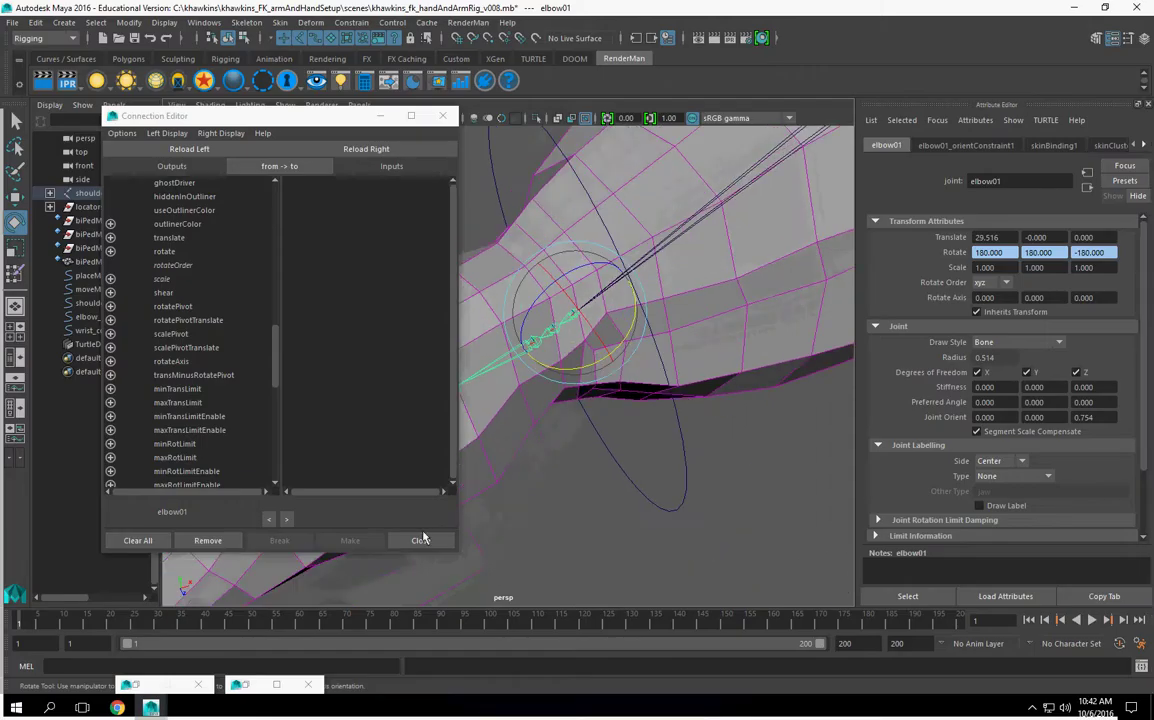
{"action": "left_click_drag", "start_coordinate": [437, 315], "coordinate": [566, 396], "text": "alt"}
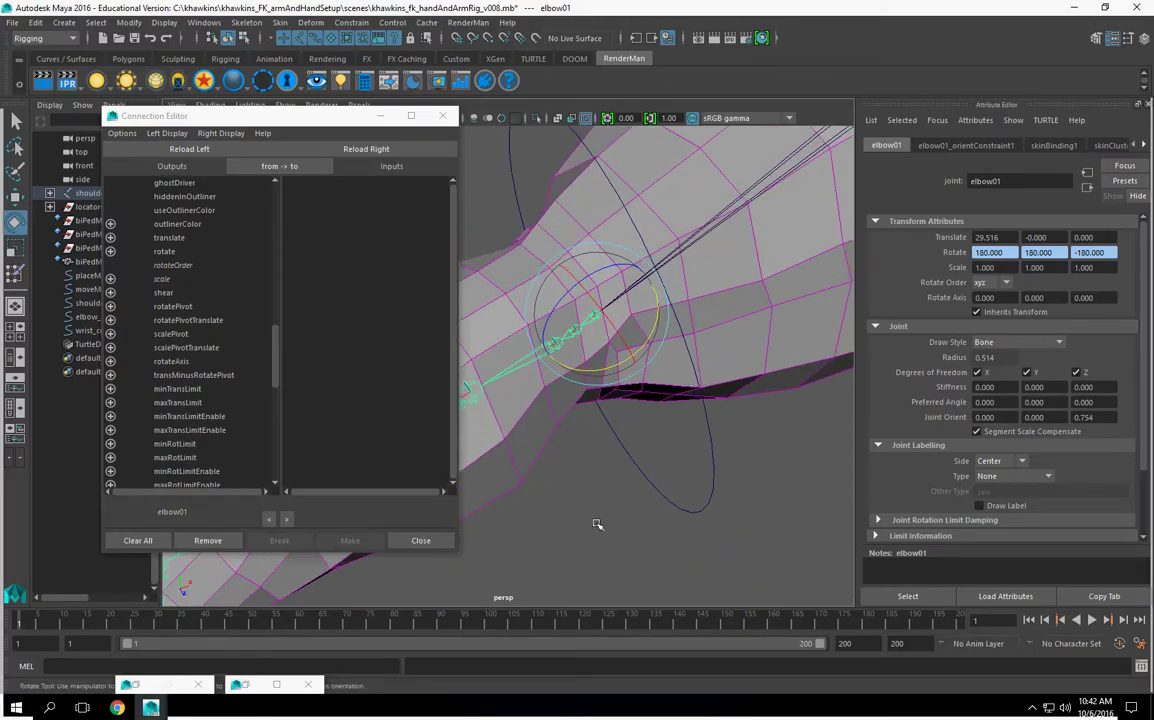
{"action": "scroll", "coordinate": [217, 249], "scroll_direction": "up", "scroll_amount": 10}
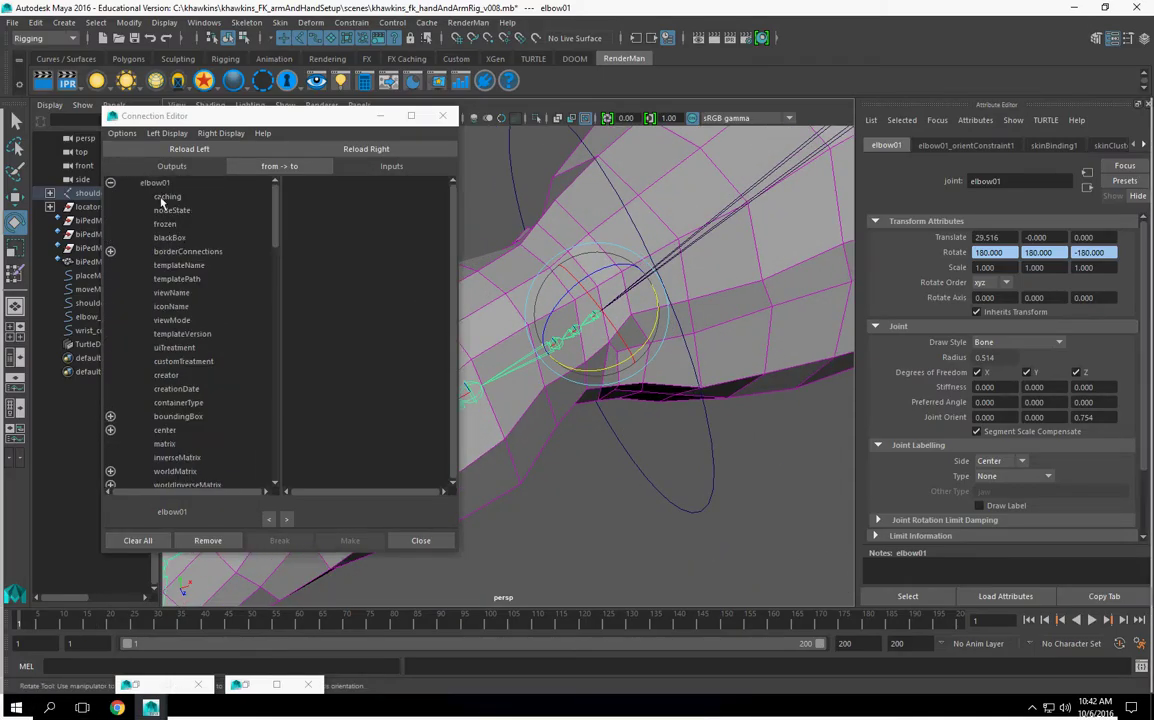
- Load the elbow02 joint as the input node and connect elbow01's rotate to elbow02's rotate
{"action": "left_click", "coordinate": [594, 512]}
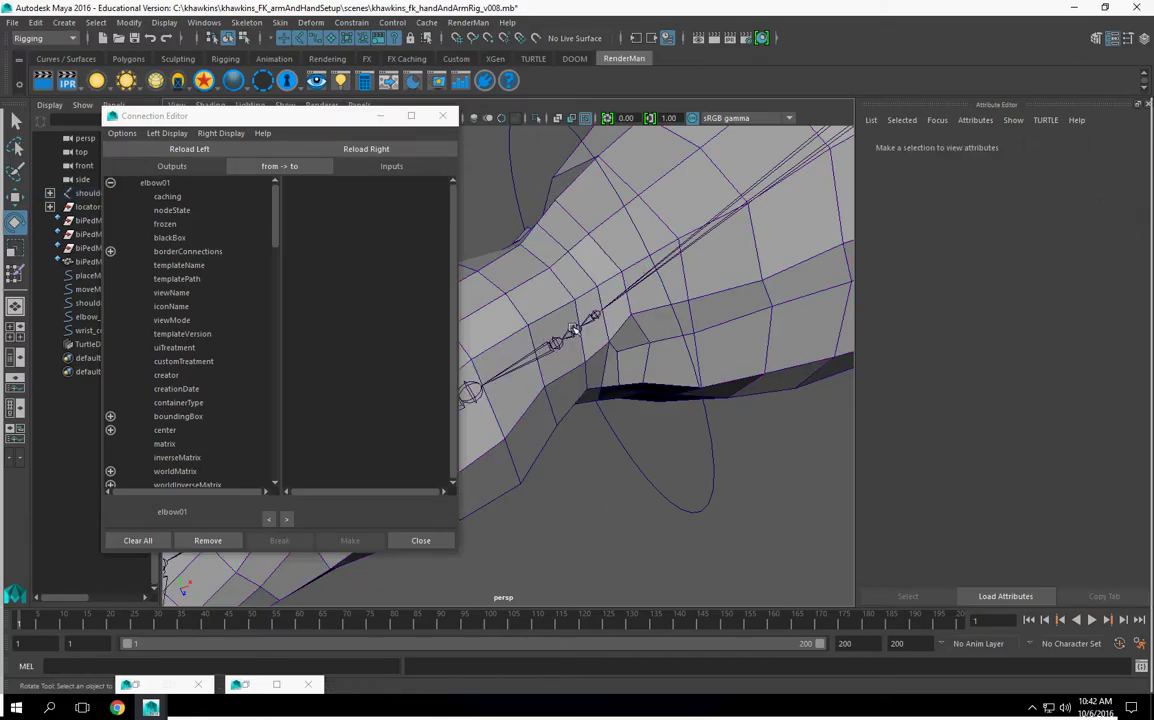
{"action": "left_click", "coordinate": [573, 333]}
{"action": "left_click", "coordinate": [352, 149]}
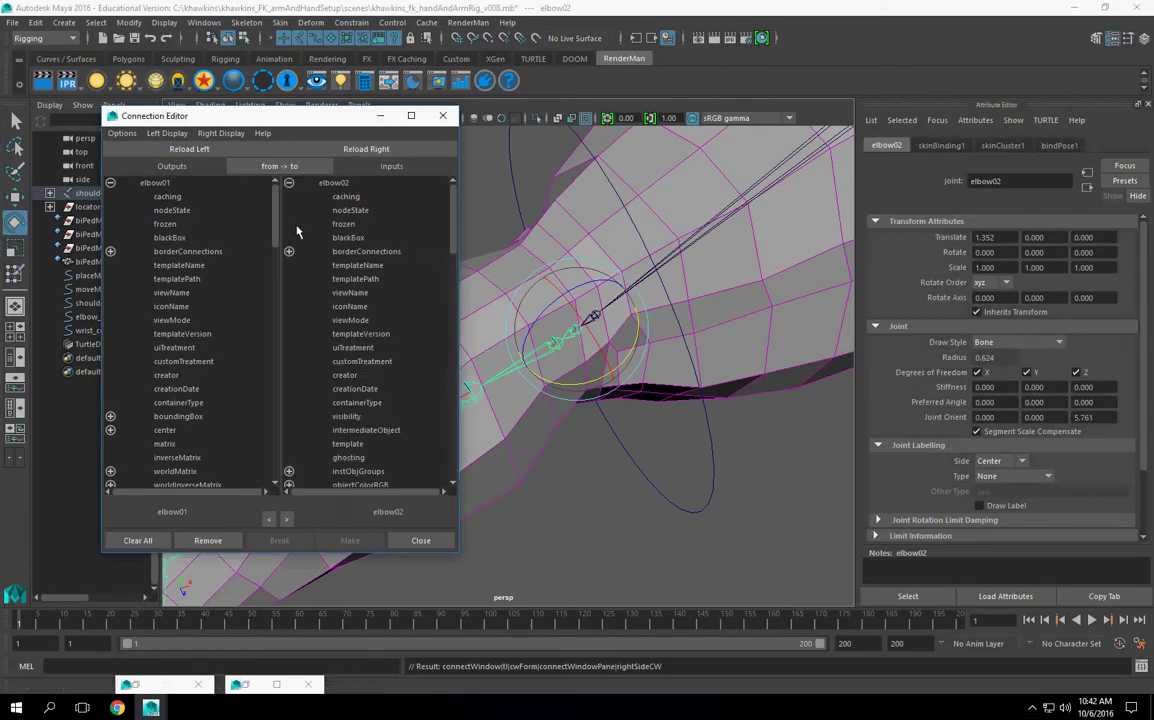
{"action": "left_click_drag", "start_coordinate": [274, 226], "coordinate": [286, 342]}
{"action": "left_click", "coordinate": [230, 388]}
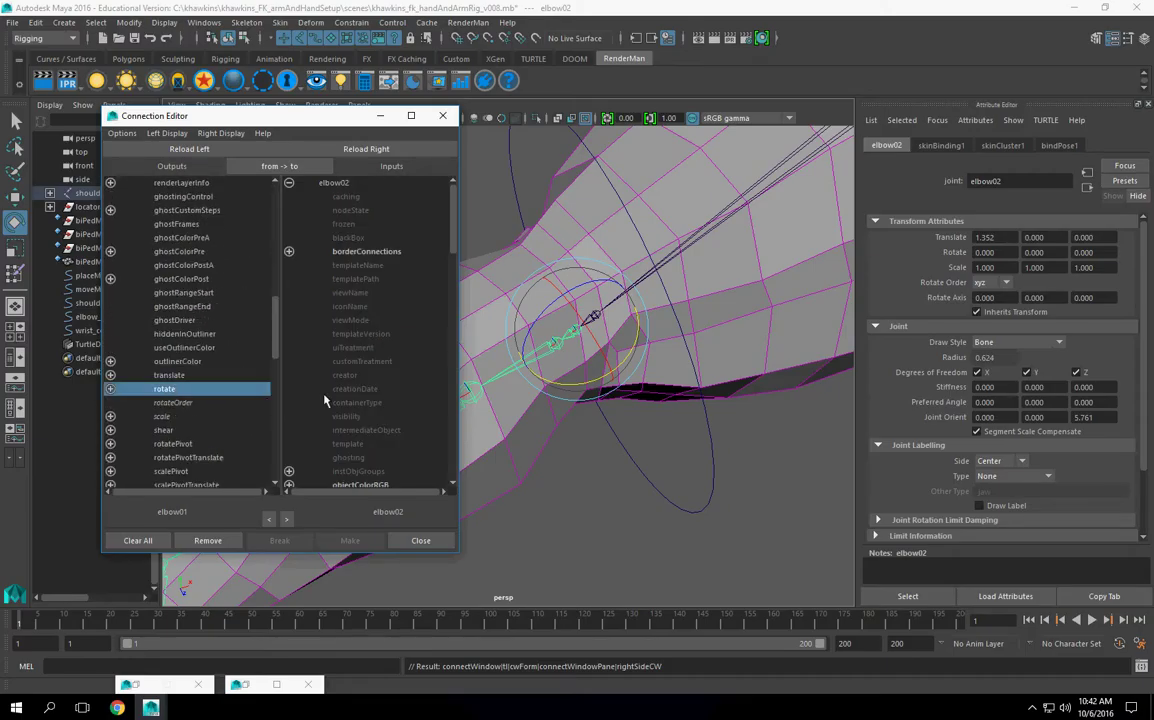
{"action": "scroll", "coordinate": [334, 393], "scroll_direction": "down", "scroll_amount": 3}
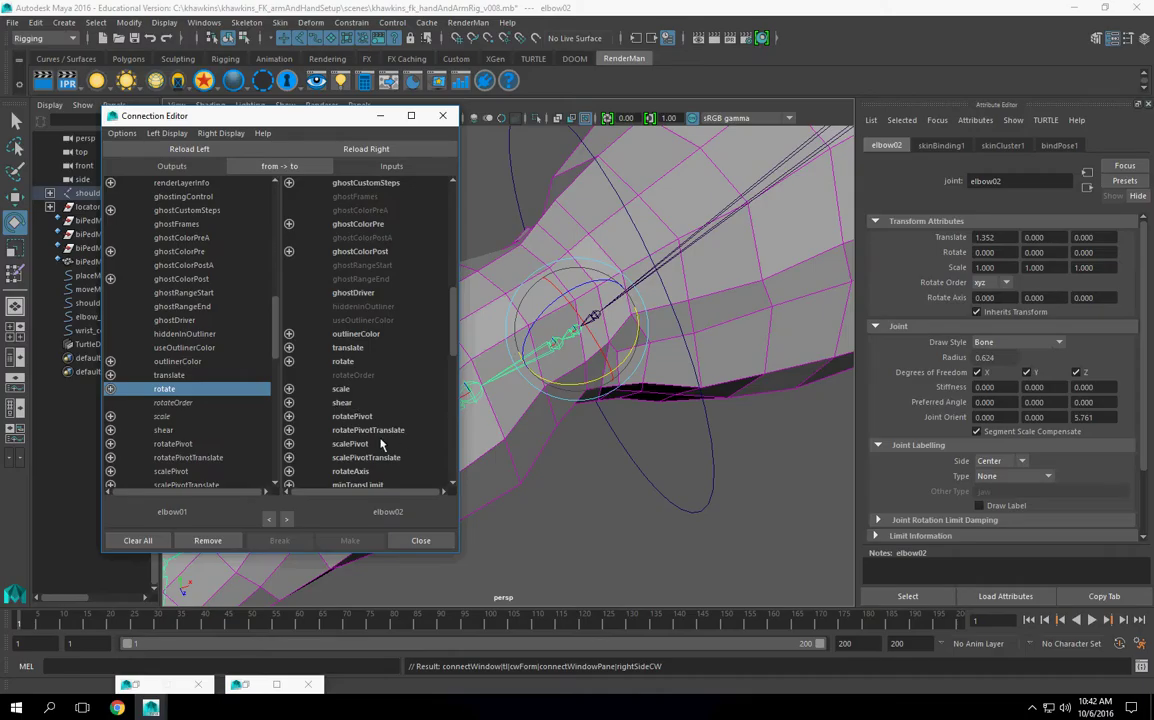
{"action": "left_click", "coordinate": [343, 362]}
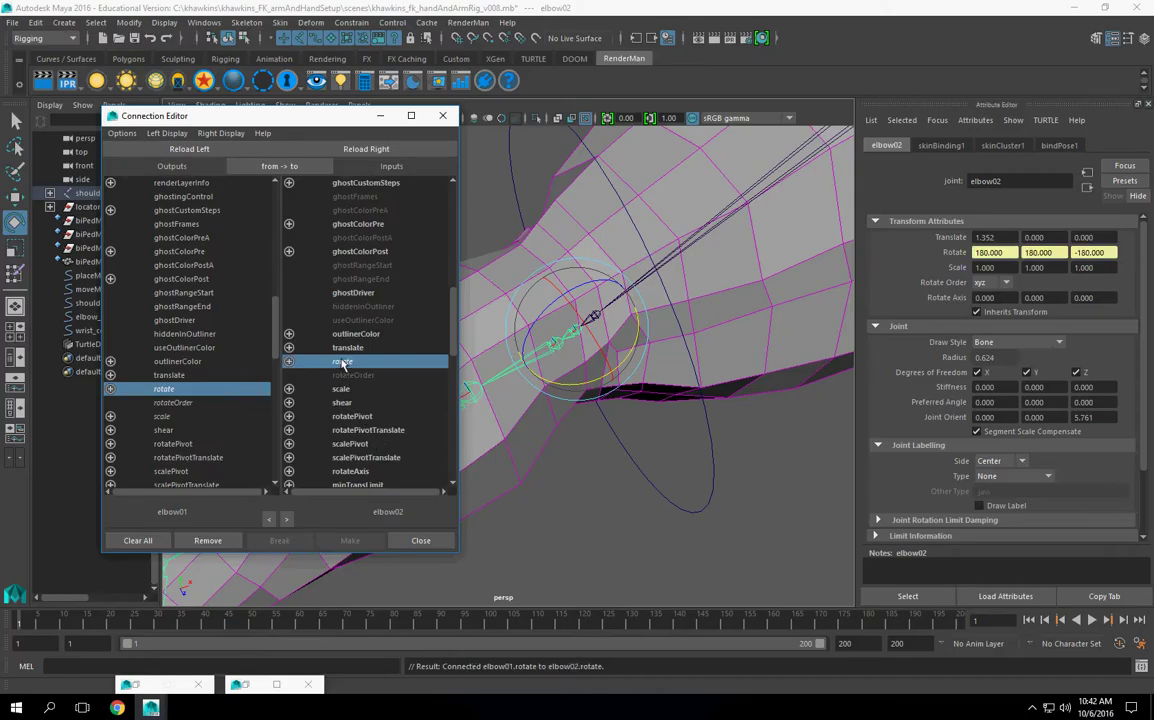
- Load the elbow03 joint as the input node, connect elbow01's rotate to its rotate, and close the Connection Editor
{"action": "left_click", "coordinate": [590, 549]}
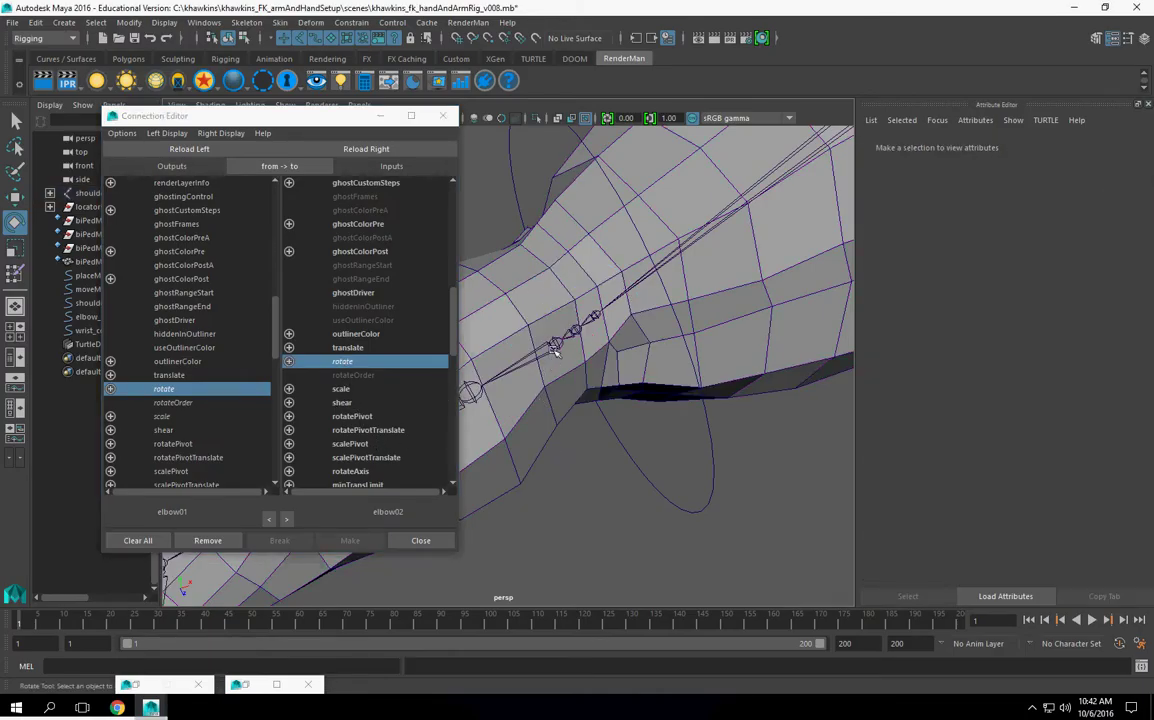
{"action": "left_click", "coordinate": [556, 350]}
{"action": "left_click", "coordinate": [366, 149]}
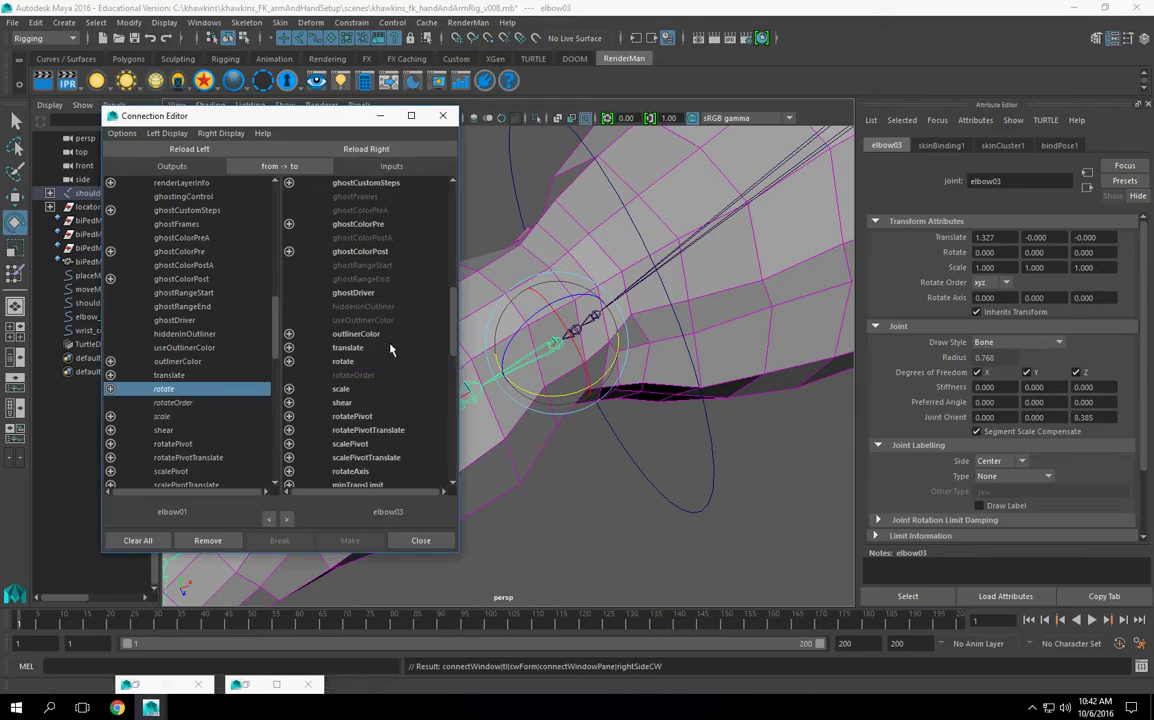
{"action": "left_click", "coordinate": [344, 362]}
{"action": "left_click", "coordinate": [444, 117]}
- Test-rotate elbow_con about 39 degrees around Y to check the connected elbow joints' bend, and undo the rotation
{"action": "key", "text": "f"}
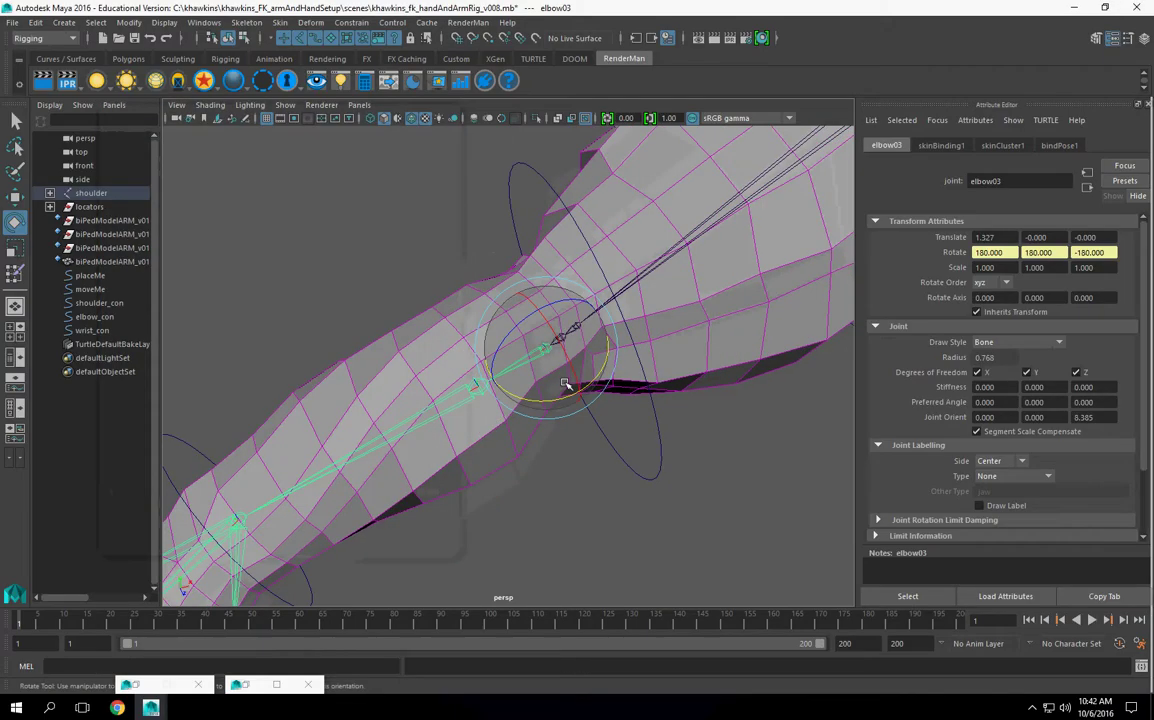
{"action": "left_click", "coordinate": [617, 451]}
{"action": "left_click", "coordinate": [606, 438]}
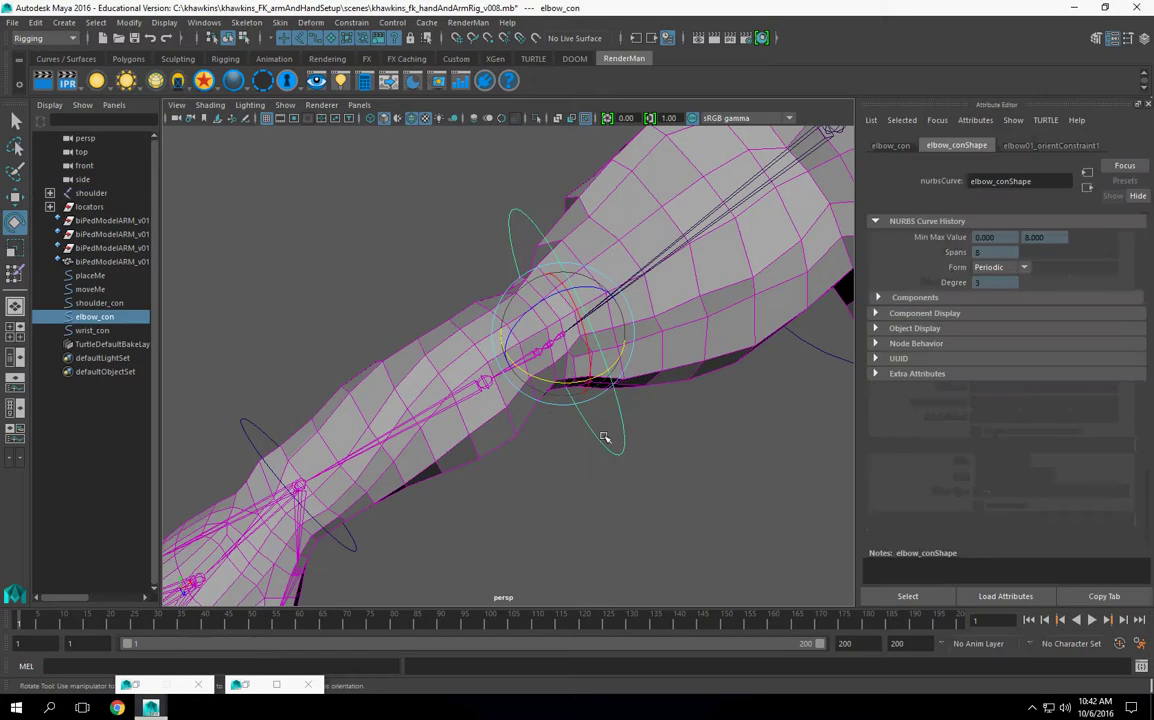
{"action": "left_click_drag", "start_coordinate": [549, 386], "coordinate": [600, 404]}
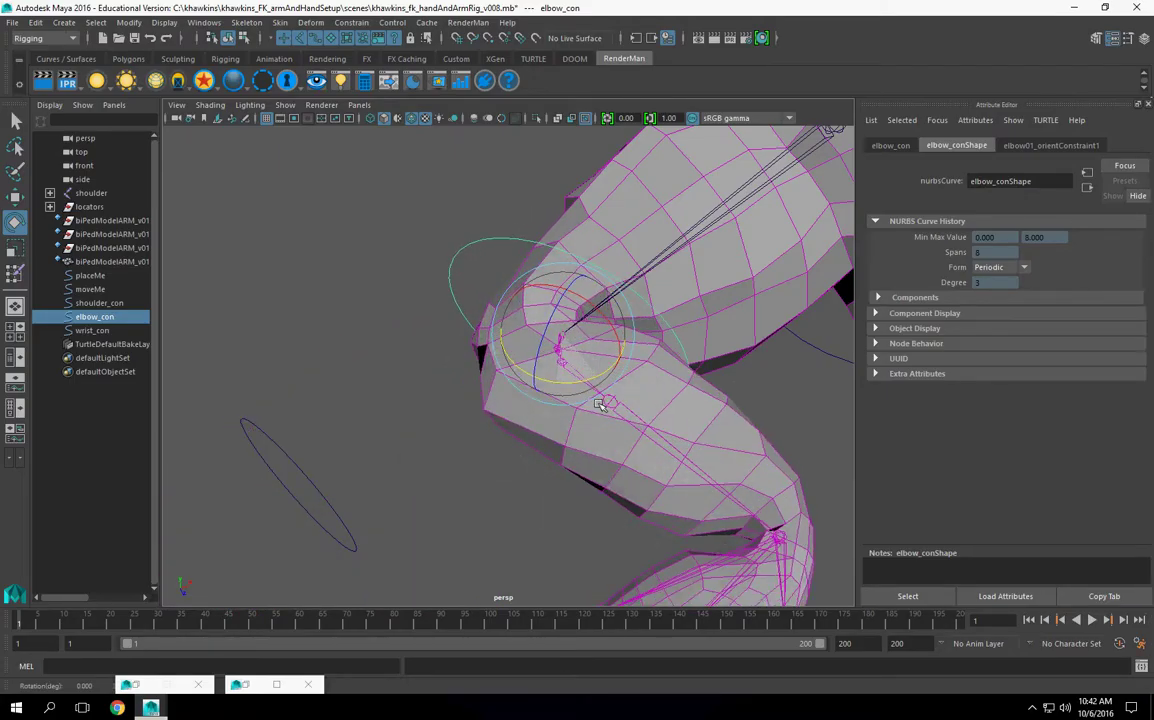
{"action": "key", "text": "ctrl+z"}
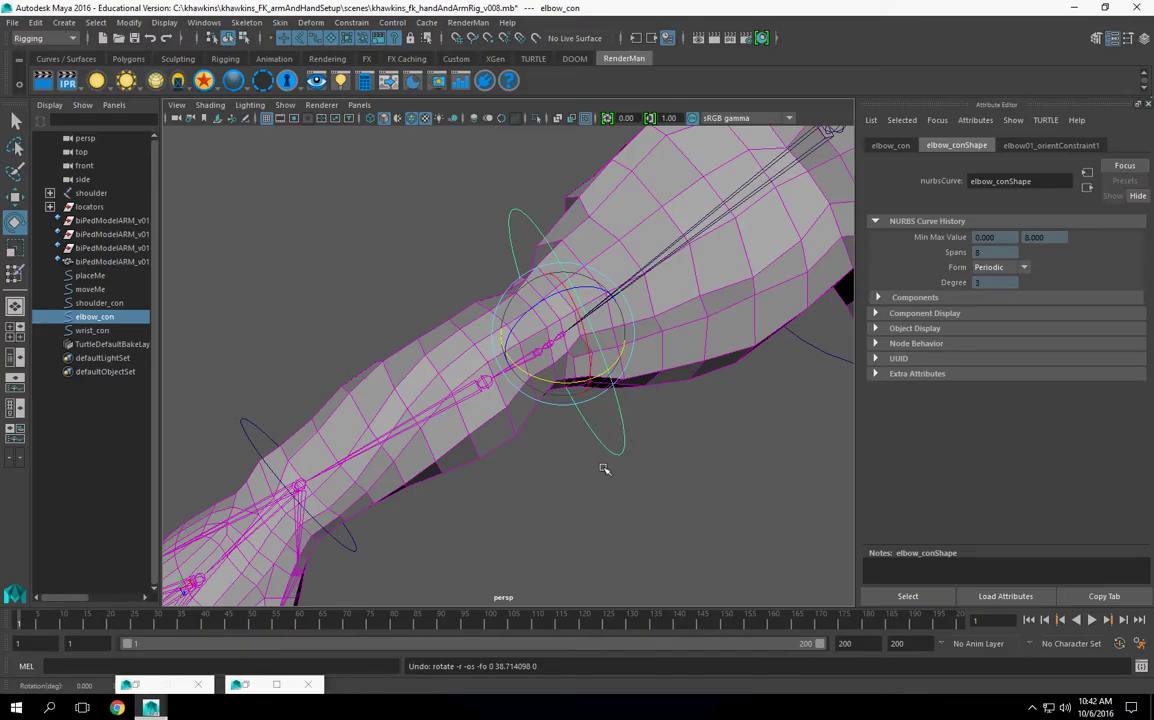
- Test-rotate shoulder_con freely to check how the whole arm follows, and undo the rotation
{"action": "scroll", "coordinate": [569, 475], "scroll_direction": "down", "scroll_amount": 4}
{"action": "mouse_move", "coordinate": [600, 470]}
{"action": "left_mouse_down", "text": "alt"}
{"action": "mouse_move", "coordinate": [600, 489]}
{"action": "mouse_move", "coordinate": [577, 485]}
{"action": "mouse_move", "coordinate": [610, 486]}
{"action": "left_mouse_up", "text": "alt"}
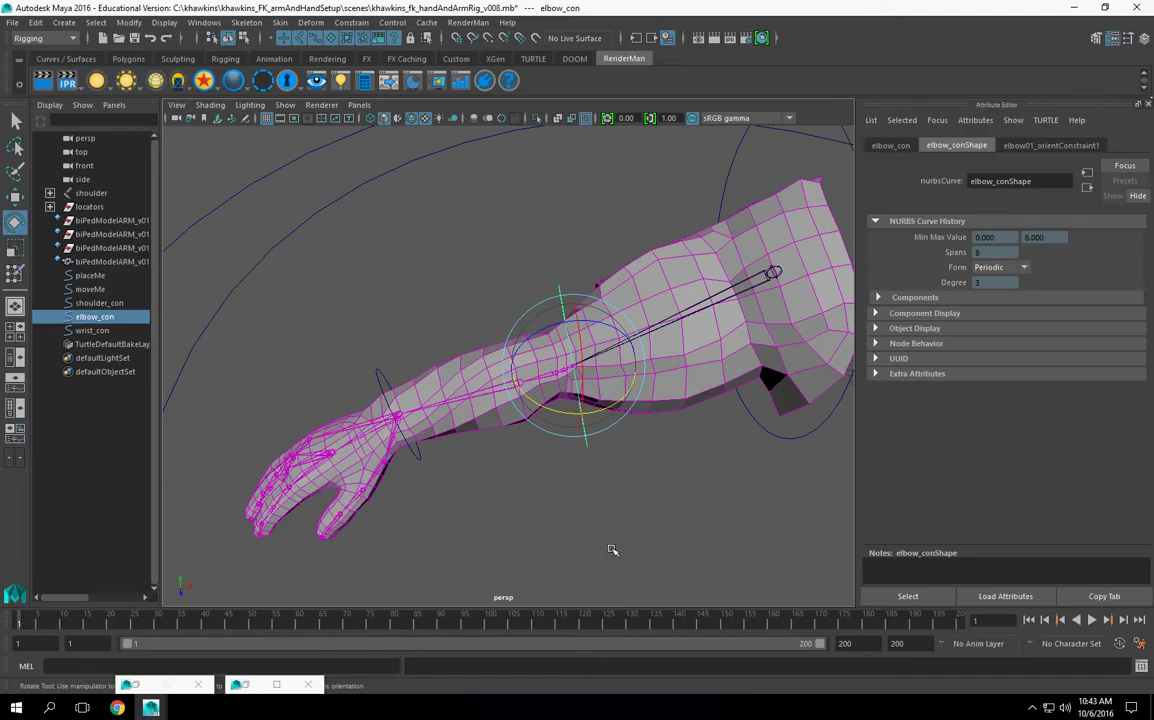
{"action": "left_click_drag", "start_coordinate": [608, 536], "coordinate": [735, 368], "text": "alt"}
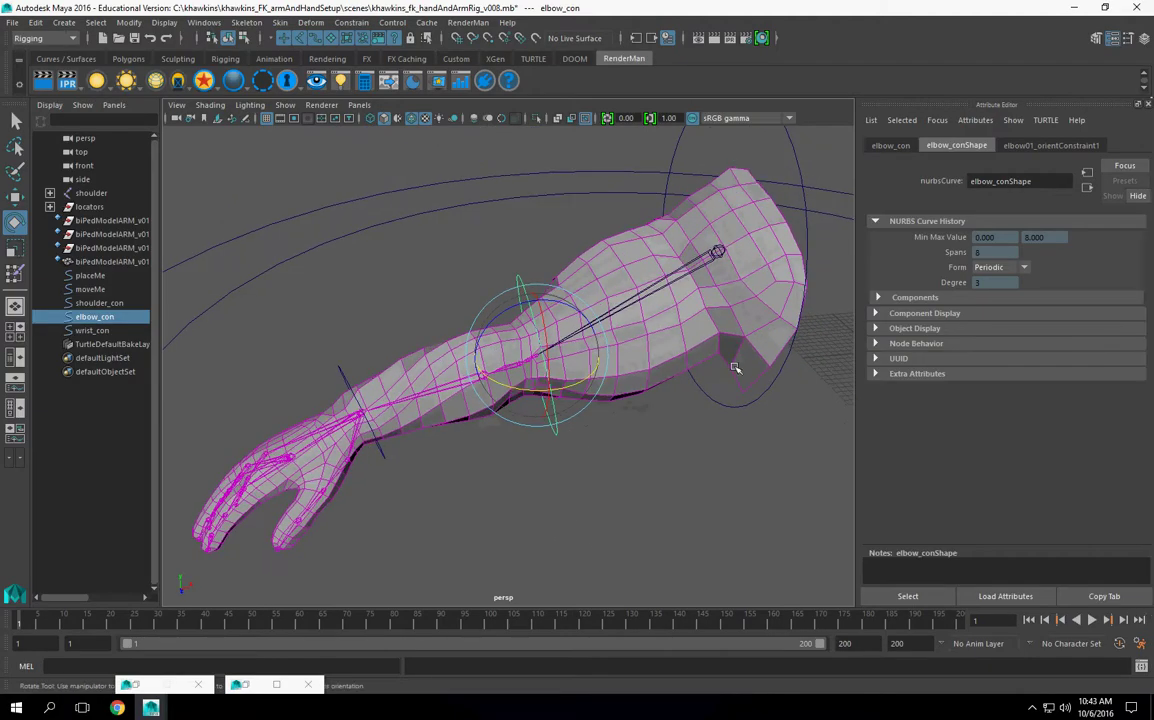
{"action": "left_click", "coordinate": [651, 364]}
{"action": "left_click_drag", "start_coordinate": [670, 218], "coordinate": [705, 260]}
{"action": "key", "text": "ctrl+z"}
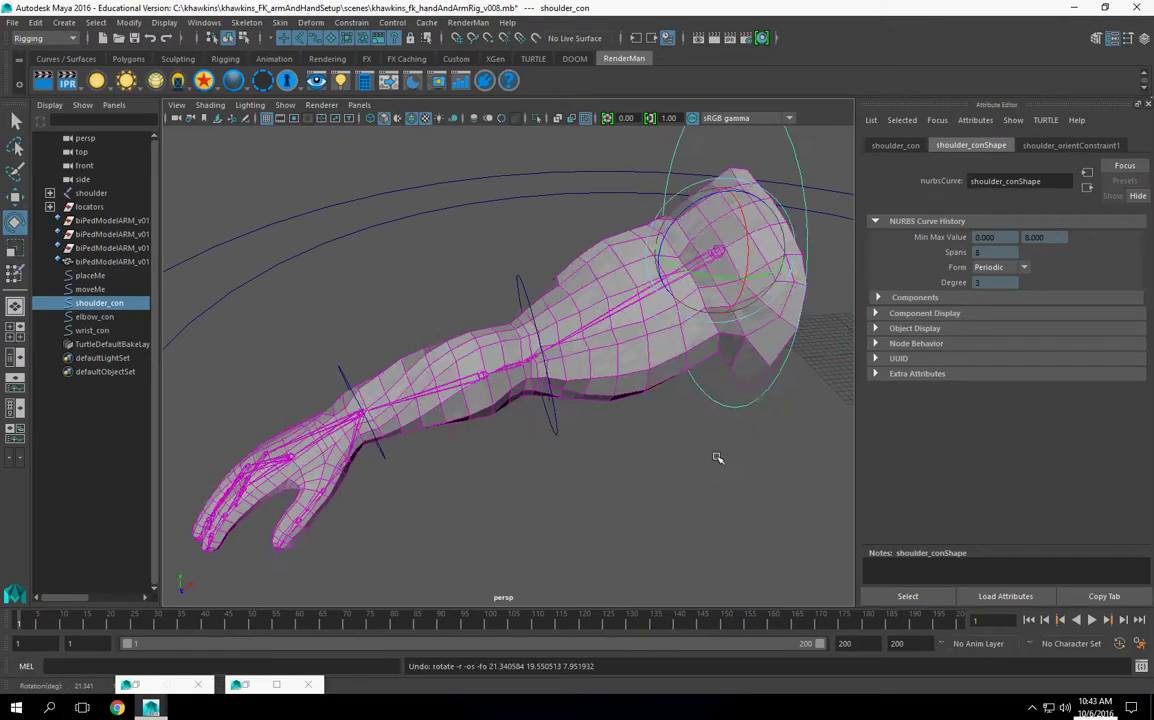